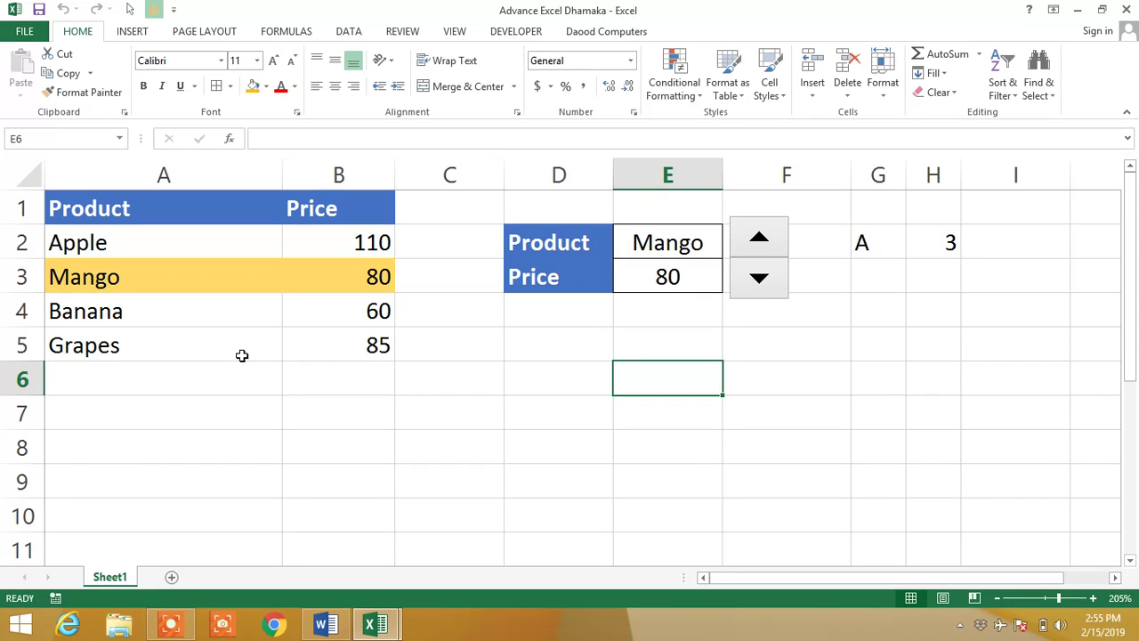
Highlight the product table, then the product names in column A and the prices in column B
mouse_move(153, 210)
mouse_down()
mouse_move(304, 303)
mouse_move(348, 354)
mouse_up()
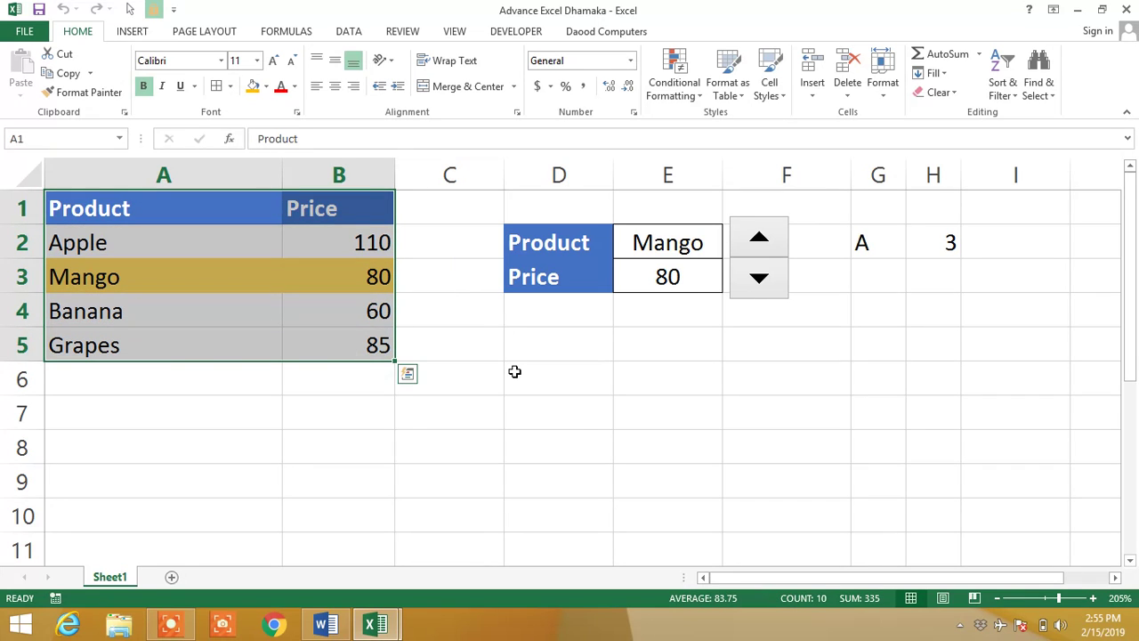
click(513, 371)
click(94, 206)
drag(93, 207, 93, 378)
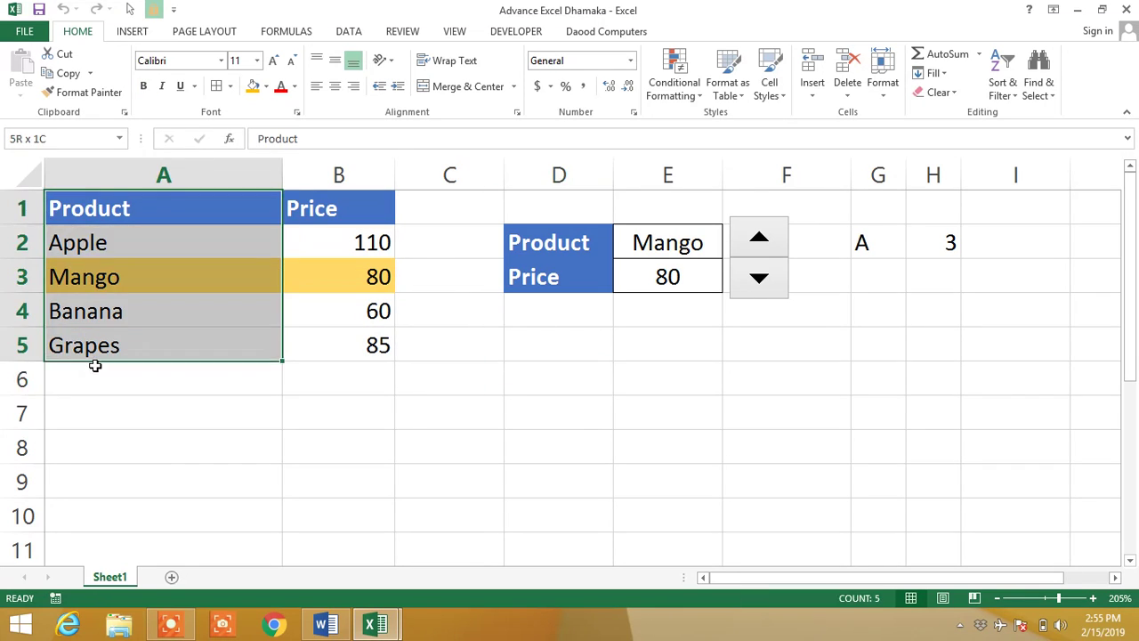
drag(330, 208, 329, 363)
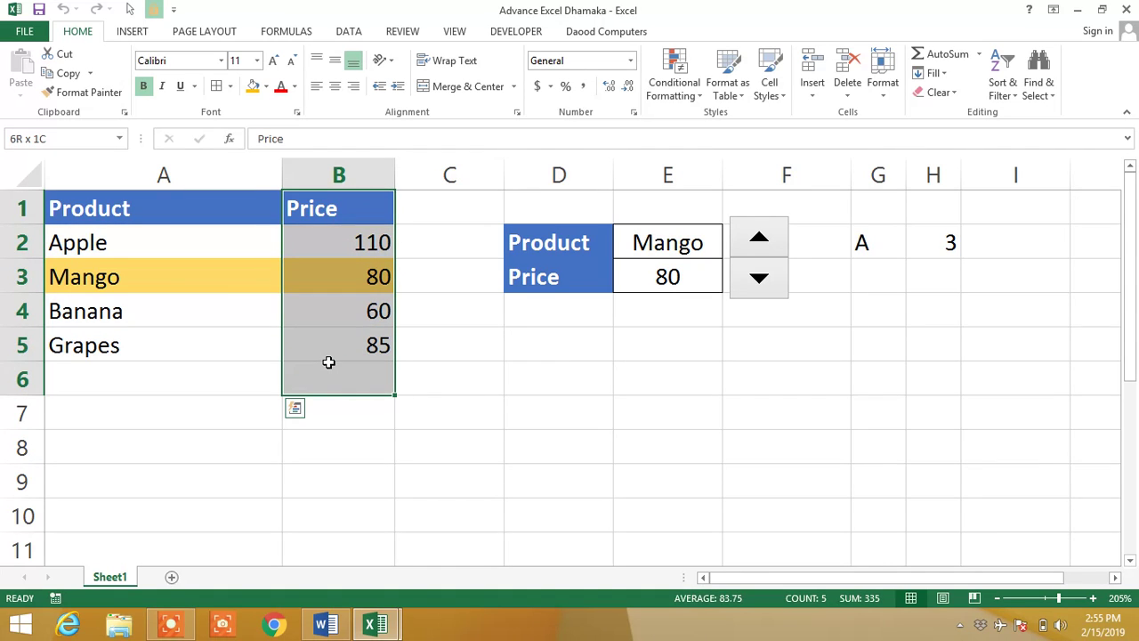
click(542, 379)
Step the picker forward through Banana and Grapes past the last product, and dismiss the End of Data message
click(780, 245)
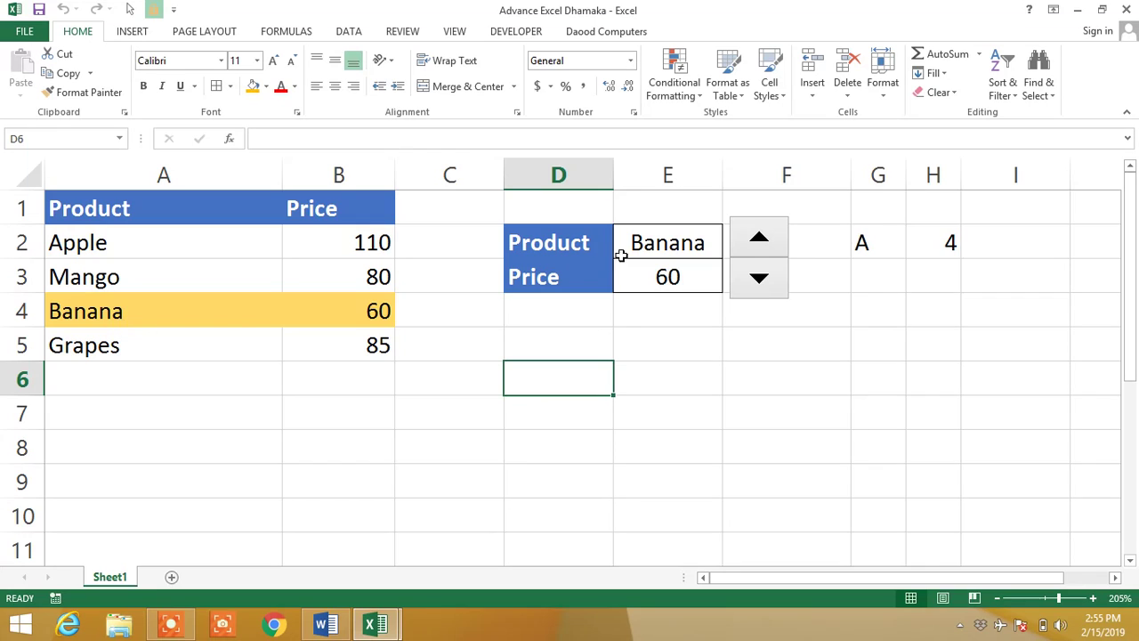
click(761, 243)
click(762, 243)
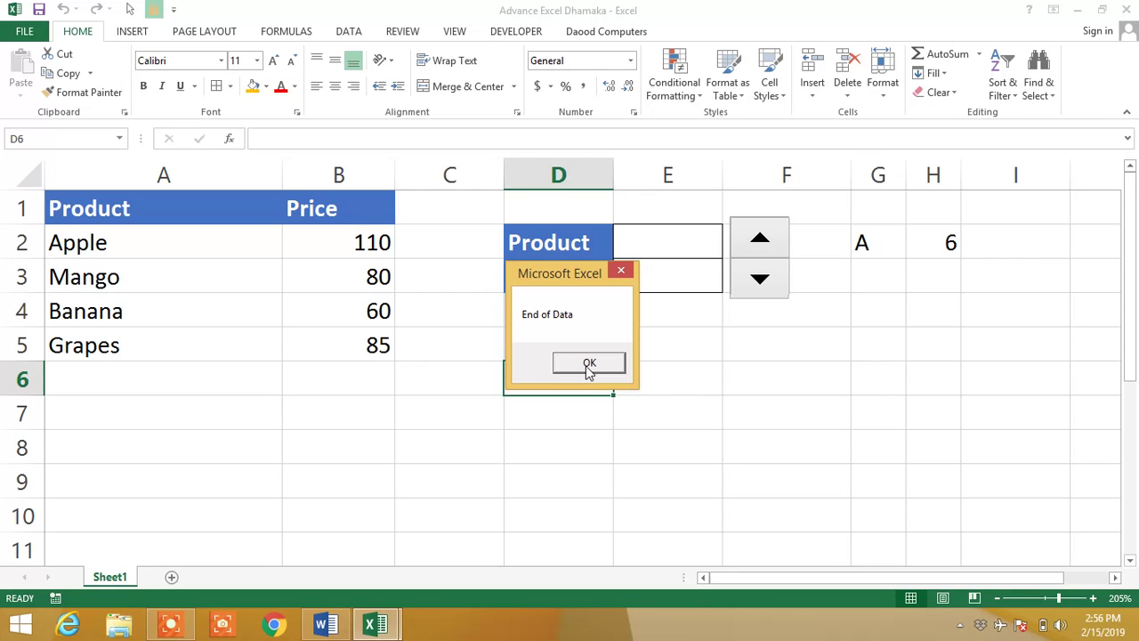
click(589, 365)
Step the picker back past Apple onto the header row and dismiss the header-row message
click(761, 279)
click(761, 279)
click(761, 278)
click(761, 279)
click(761, 278)
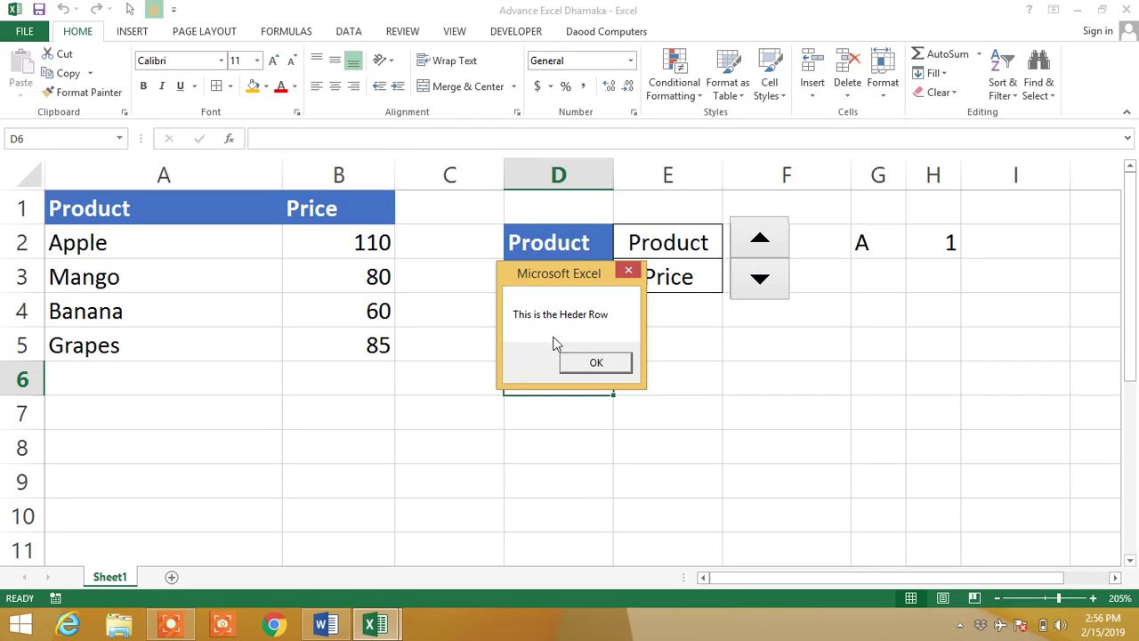
click(595, 363)
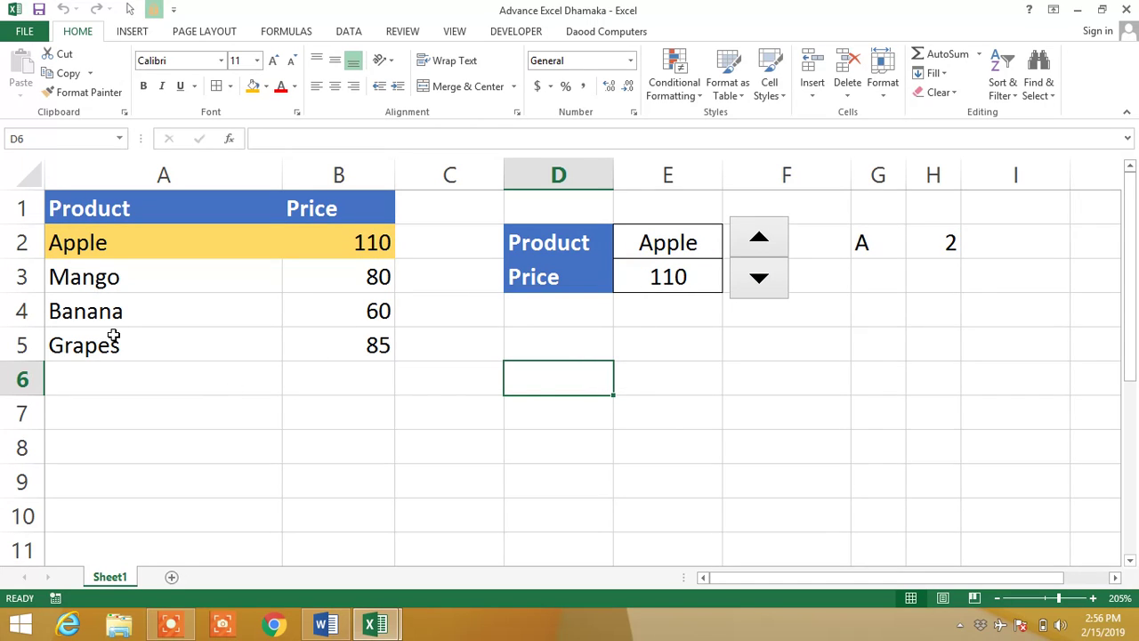
click(125, 378)
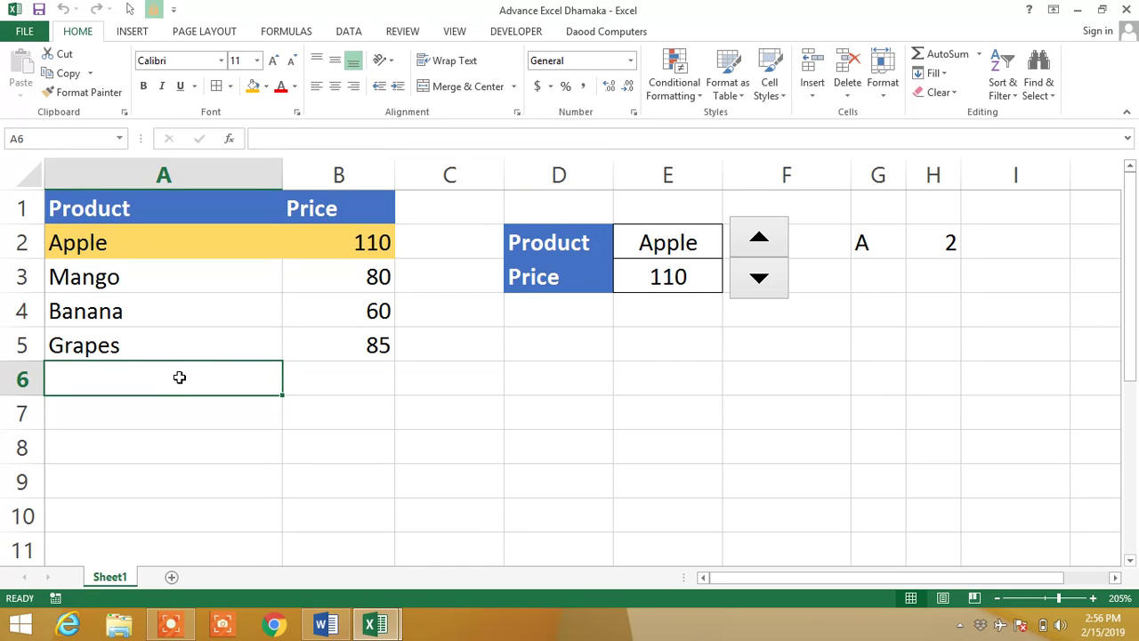
Enter Orange in A6 with price 58 in B6
text(Orange)
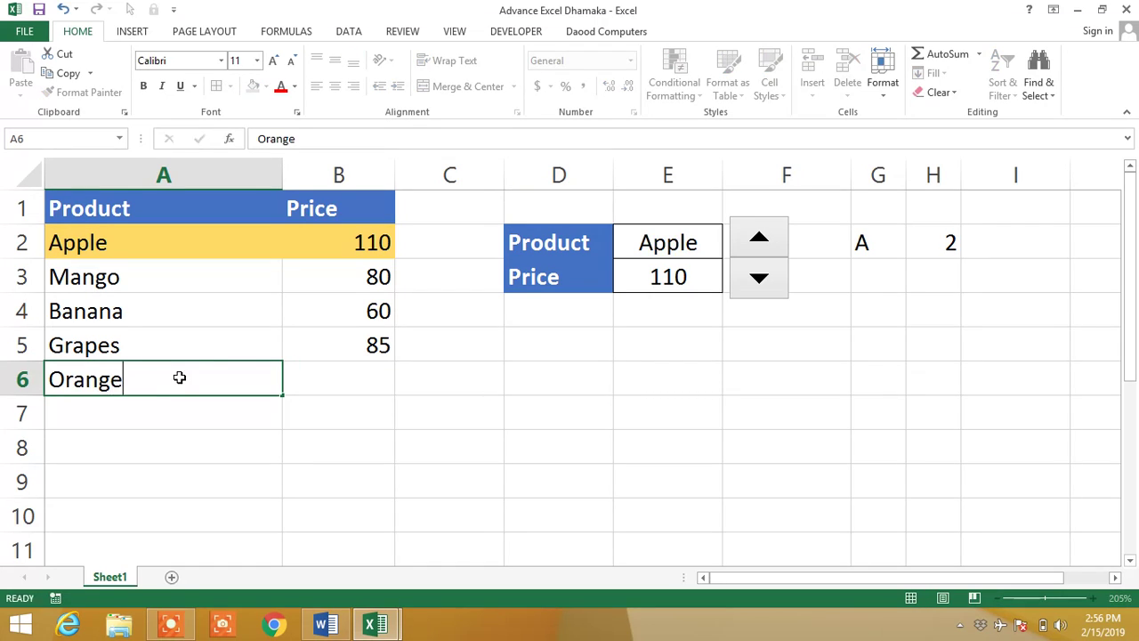
key(Tab)
text(58)
key(Return)
Step the picker forward past Orange, dismiss End of Data, then step back to Banana
click(750, 247)
click(748, 250)
click(748, 250)
click(747, 250)
click(748, 250)
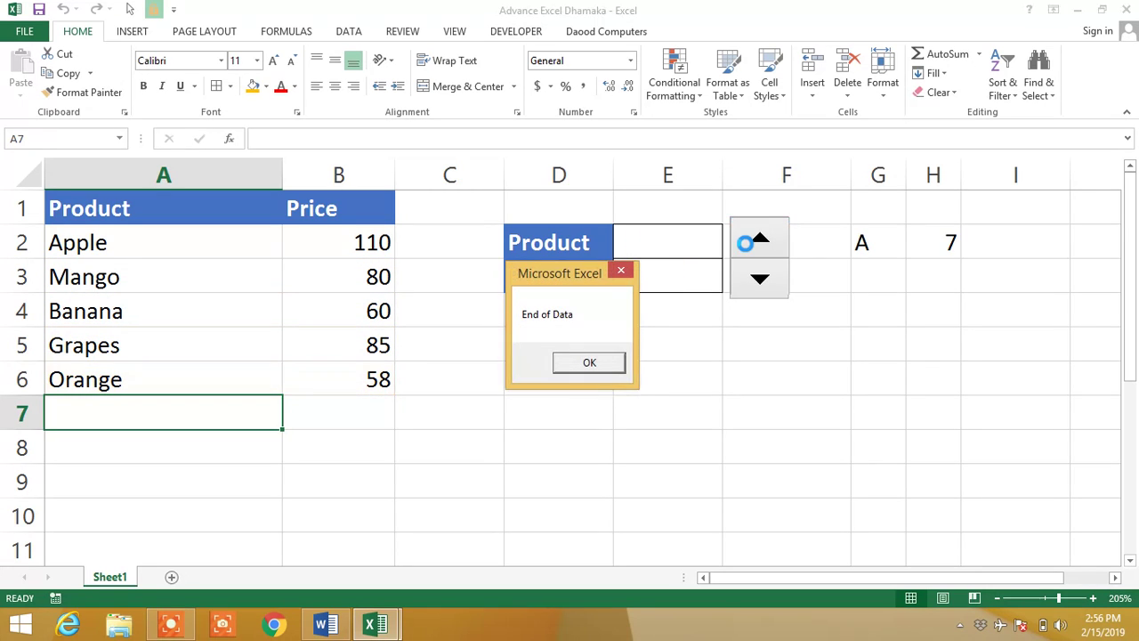
click(589, 363)
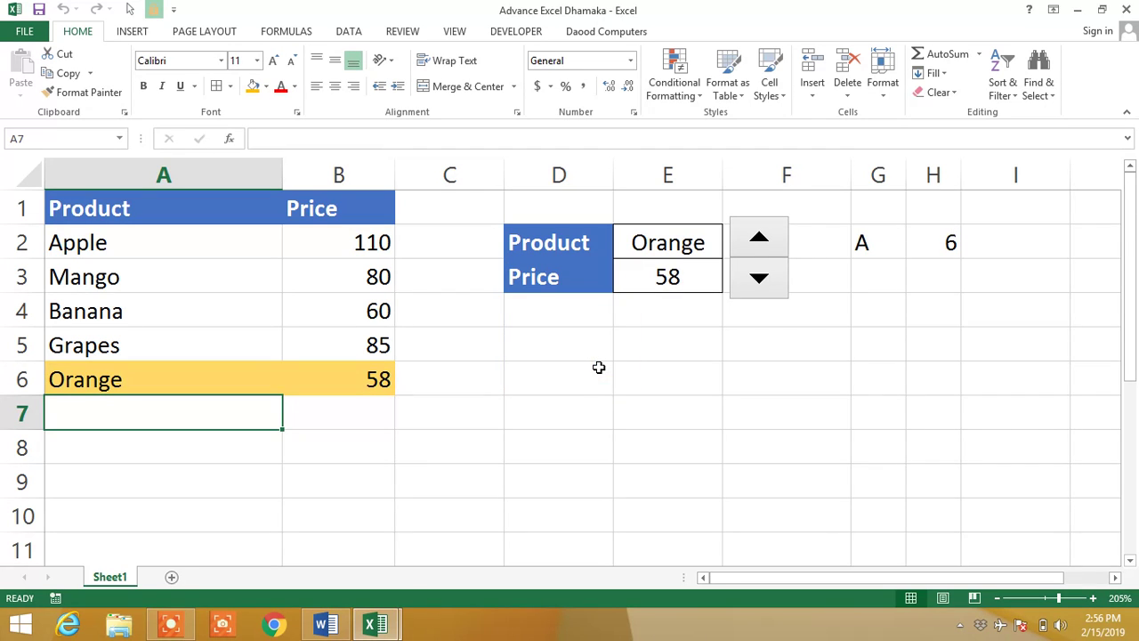
click(752, 296)
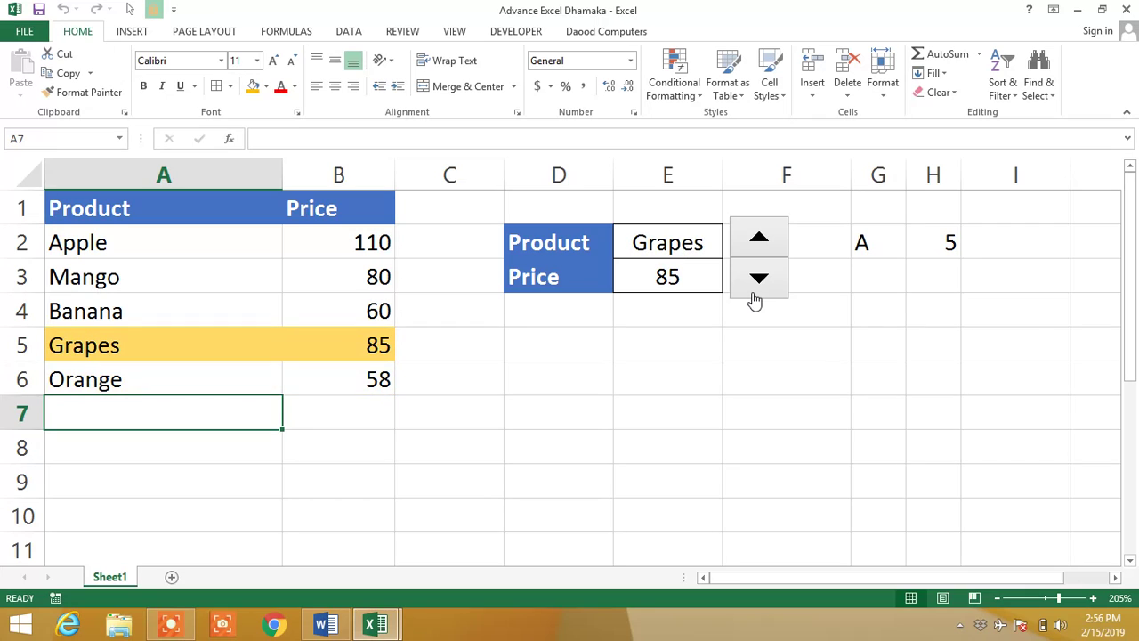
click(752, 298)
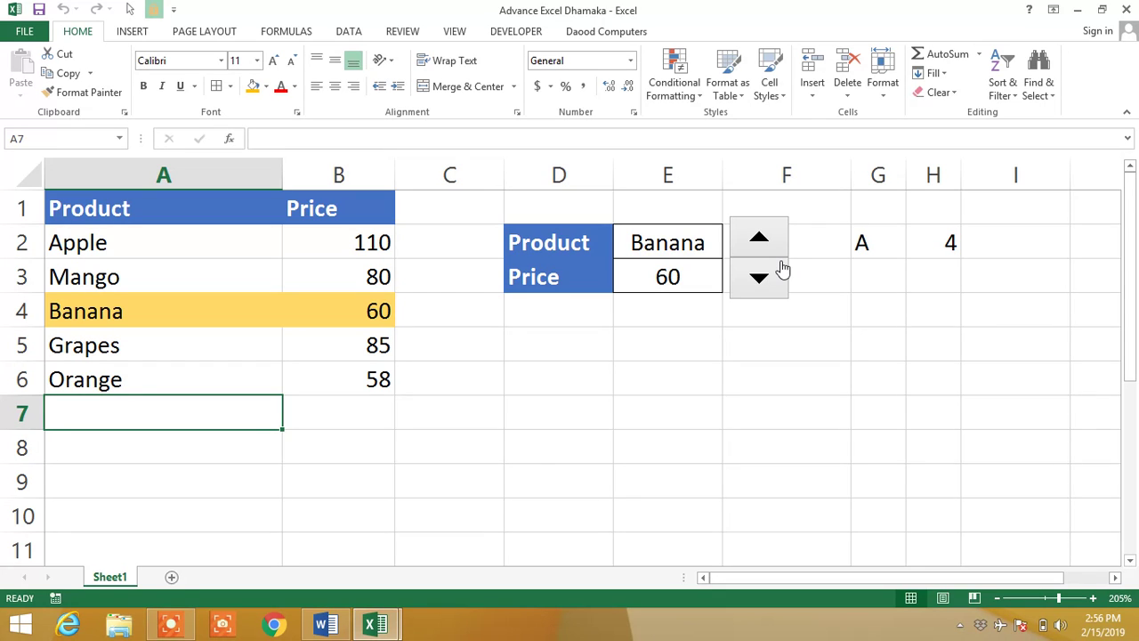
drag(152, 303, 318, 301)
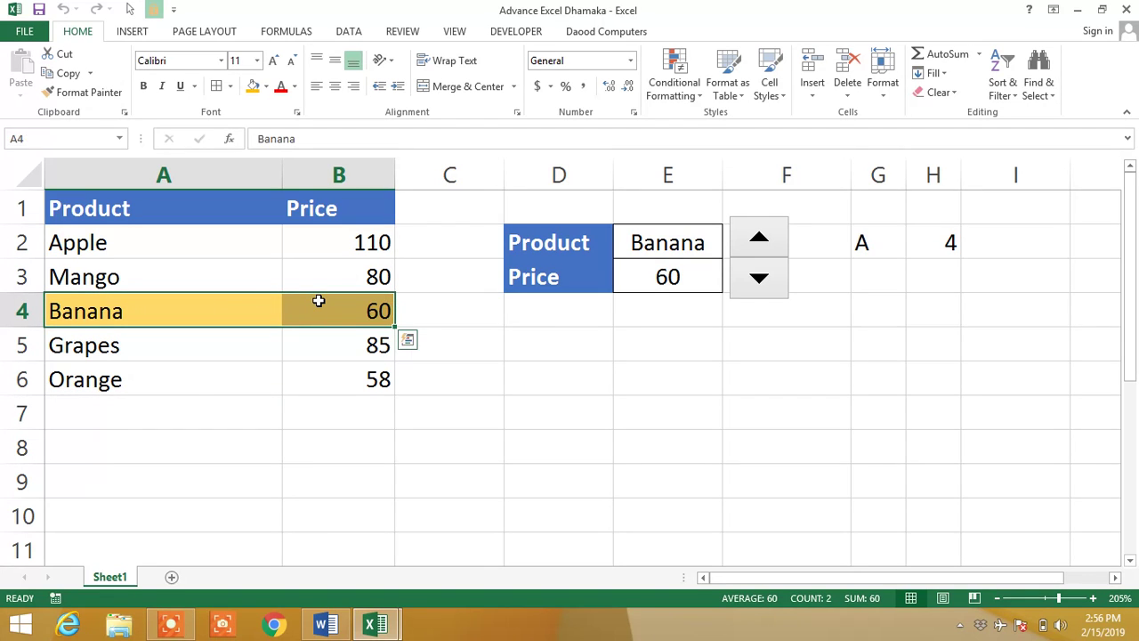
click(490, 318)
double_click(650, 274)
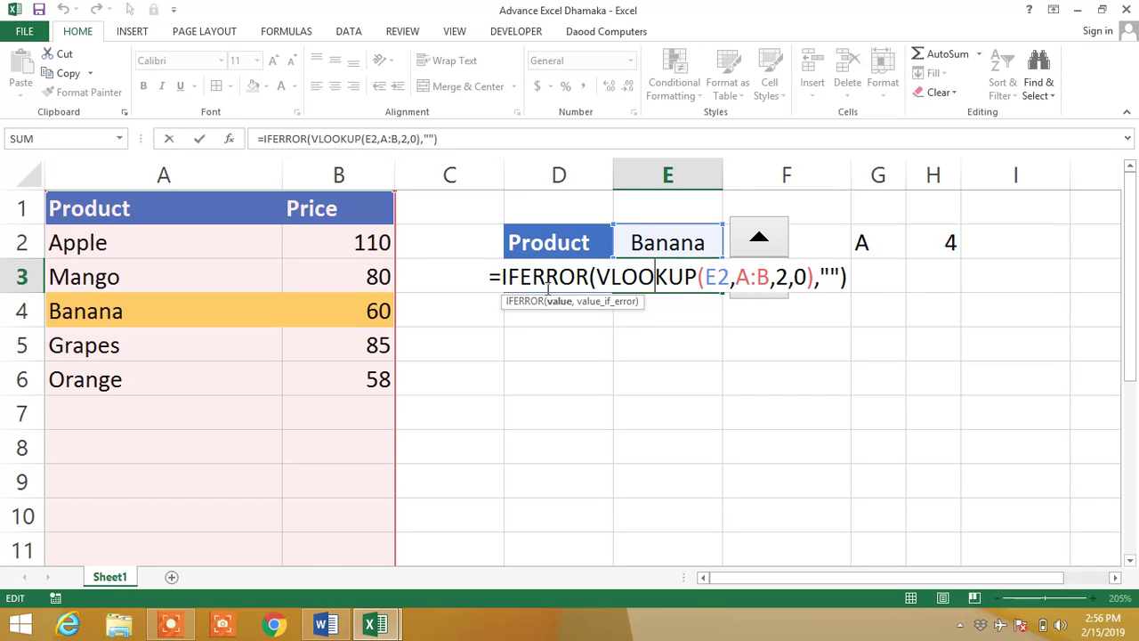
key(Return)
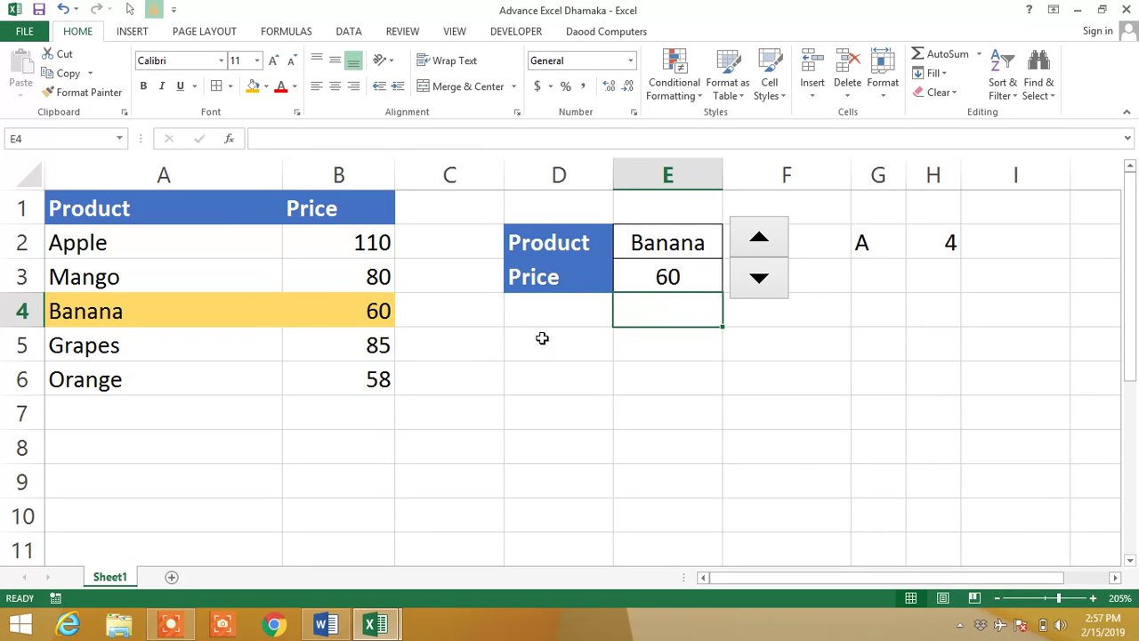
click(662, 246)
double_click(662, 245)
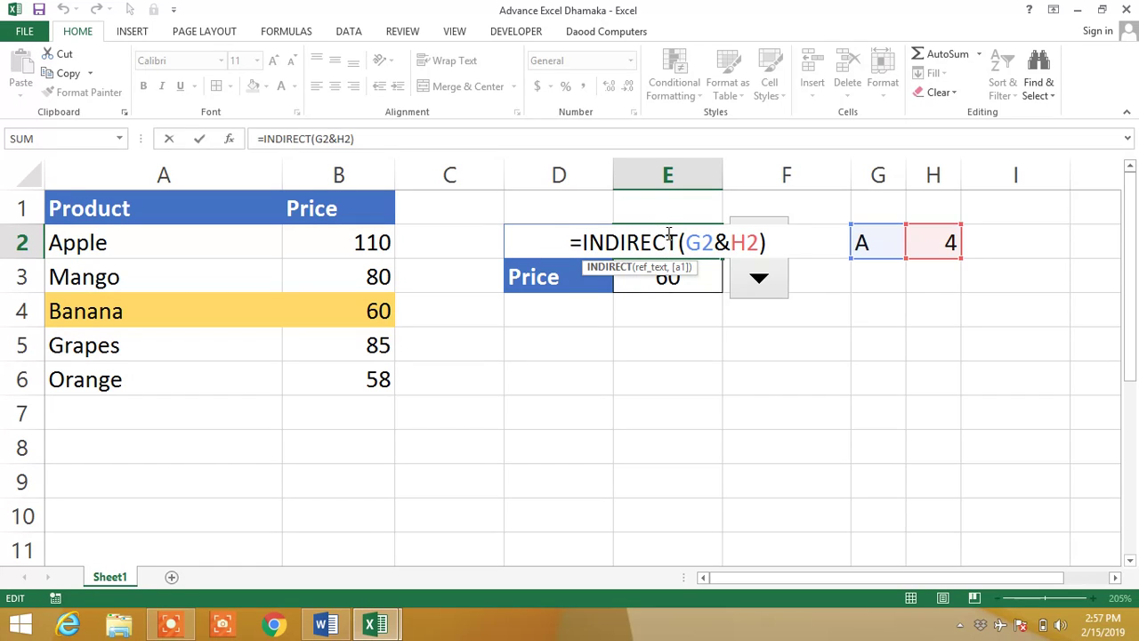
key(Return)
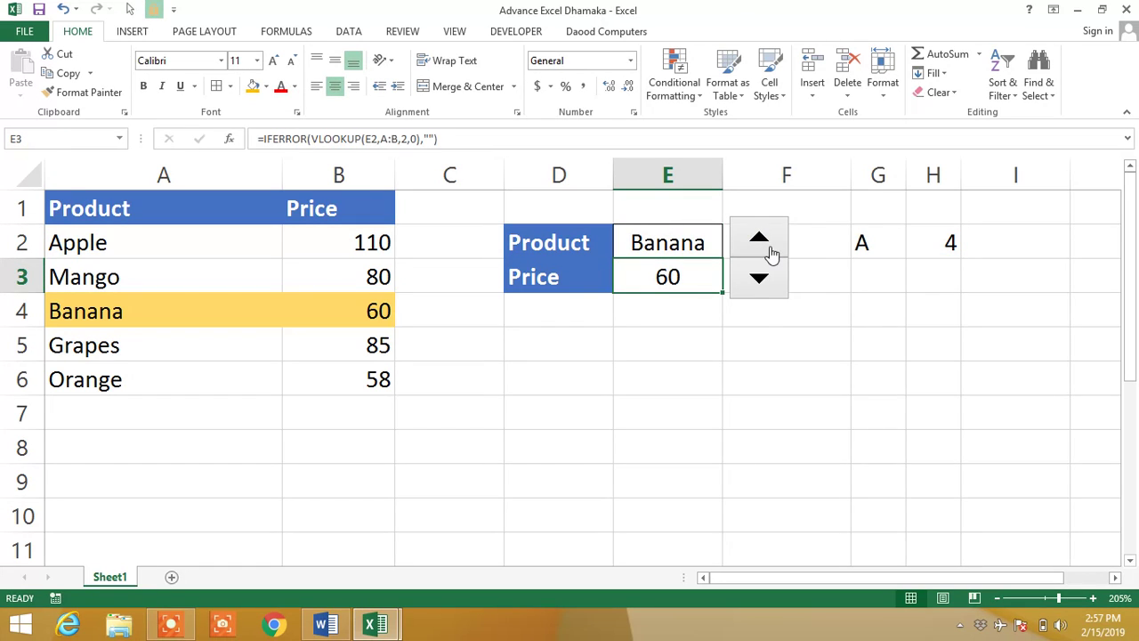
right_click(770, 253)
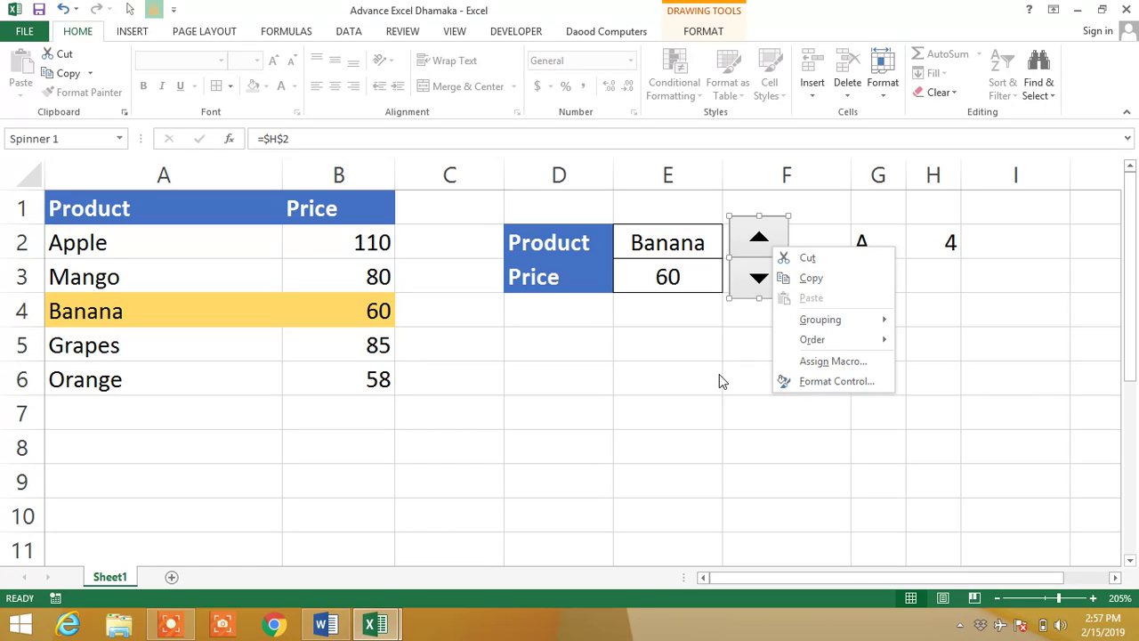
click(817, 365)
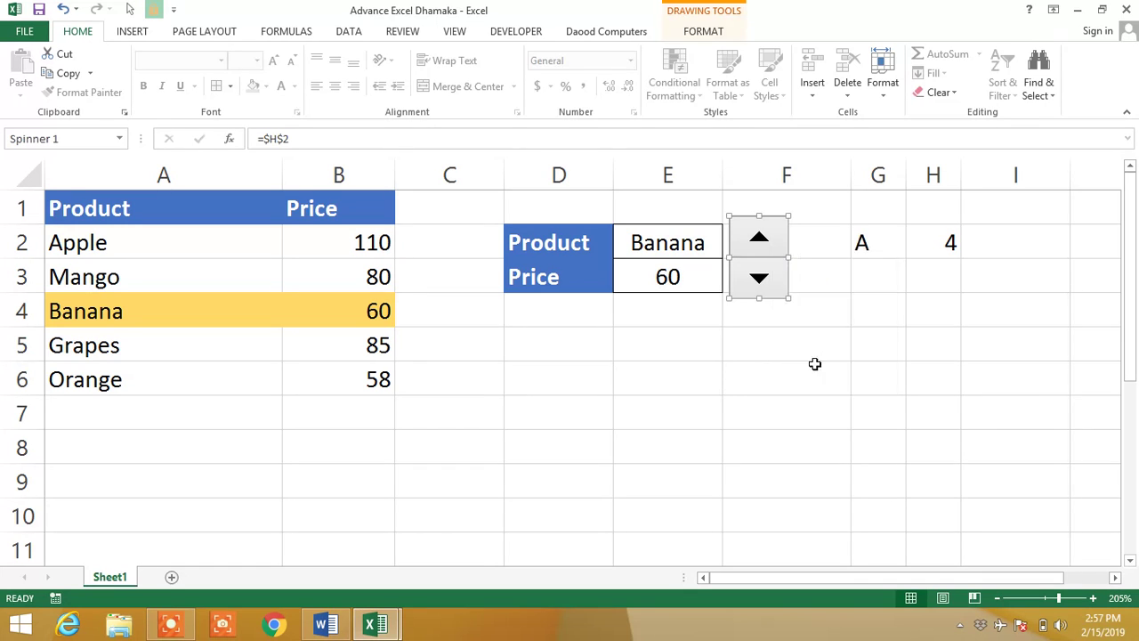
click(932, 255)
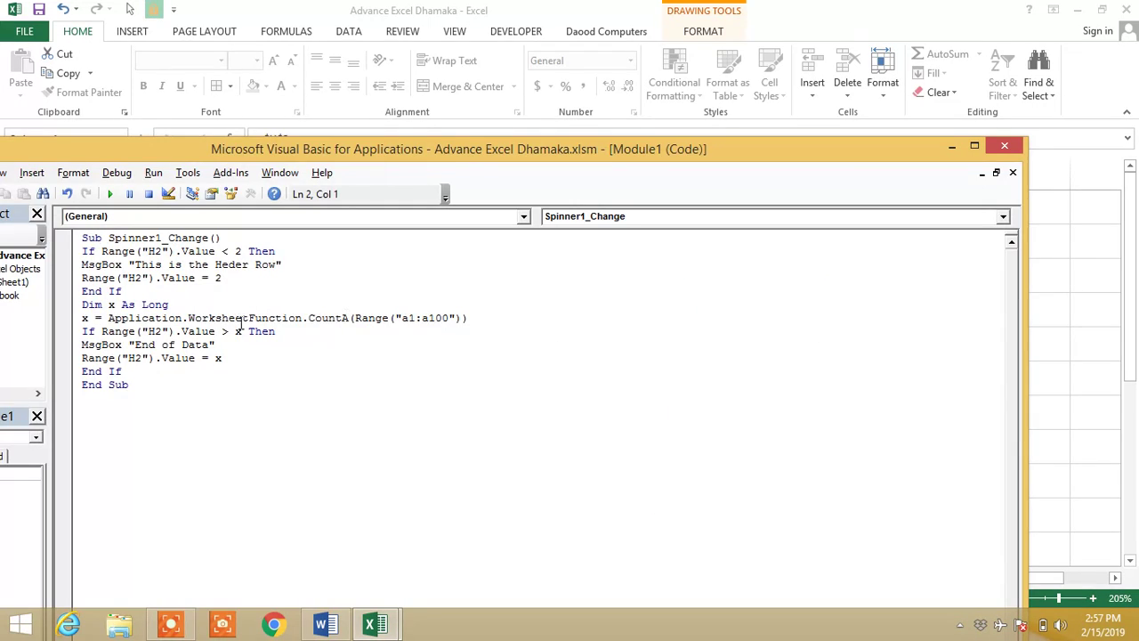
mouse_move(356, 159)
mouse_down()
mouse_move(375, 141)
mouse_move(347, 153)
mouse_up()
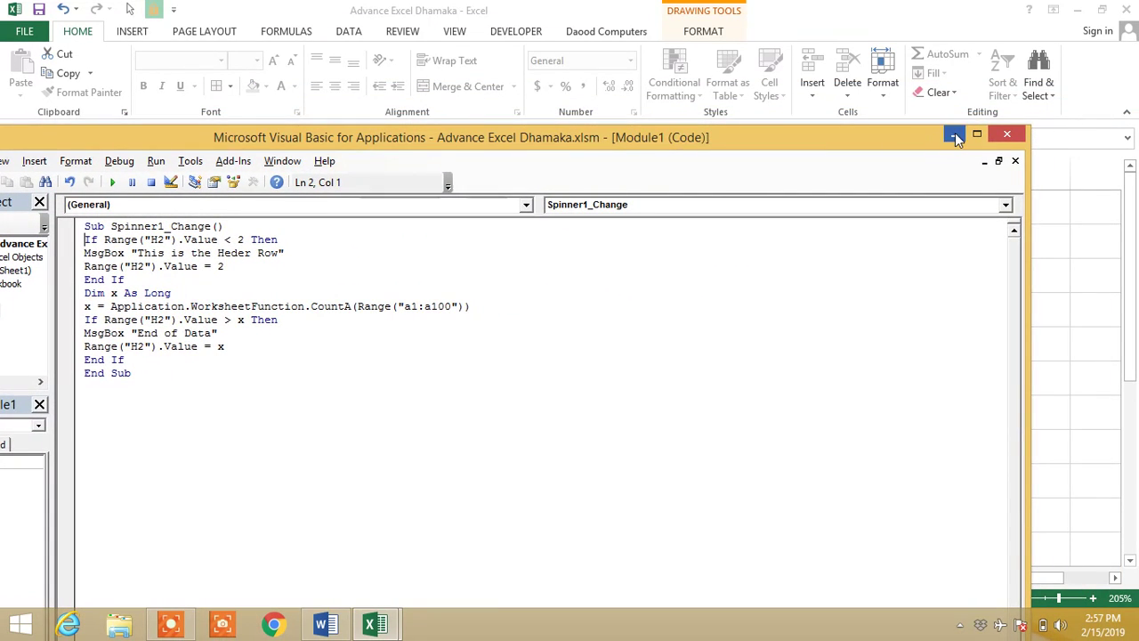
click(955, 133)
click(700, 398)
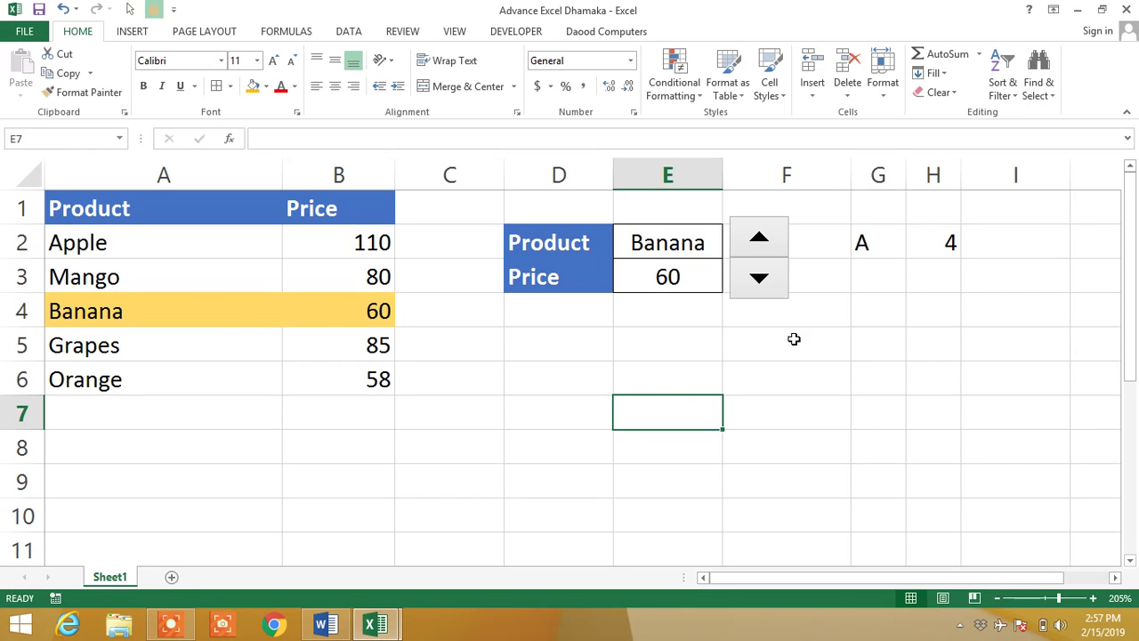
click(667, 250)
key(Down)
click(666, 253)
click(667, 279)
click(668, 348)
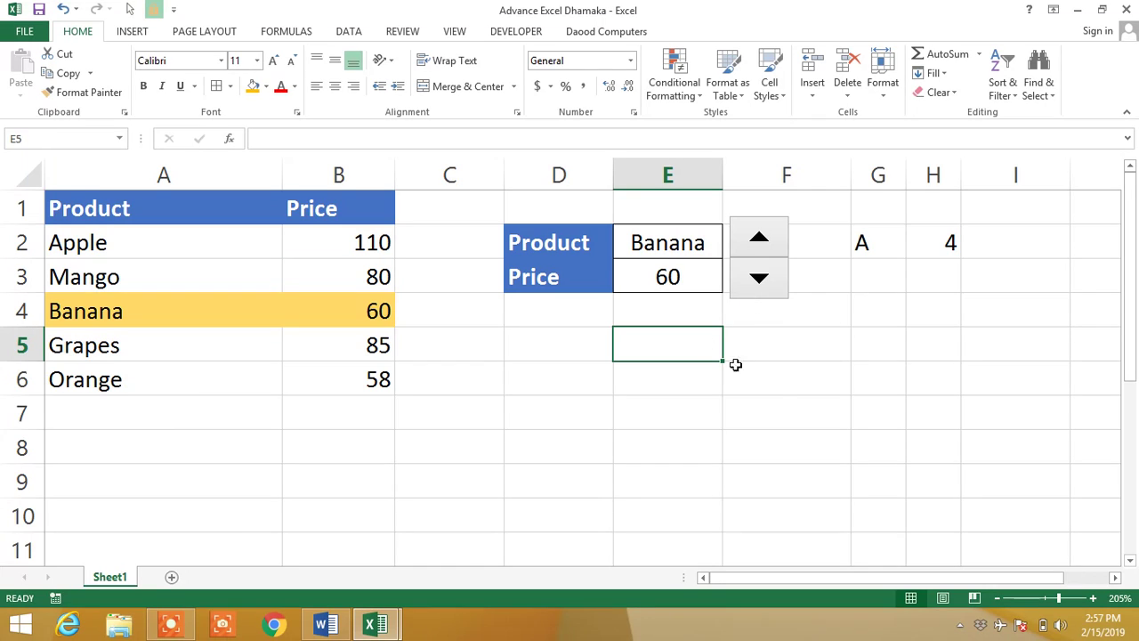
click(178, 623)
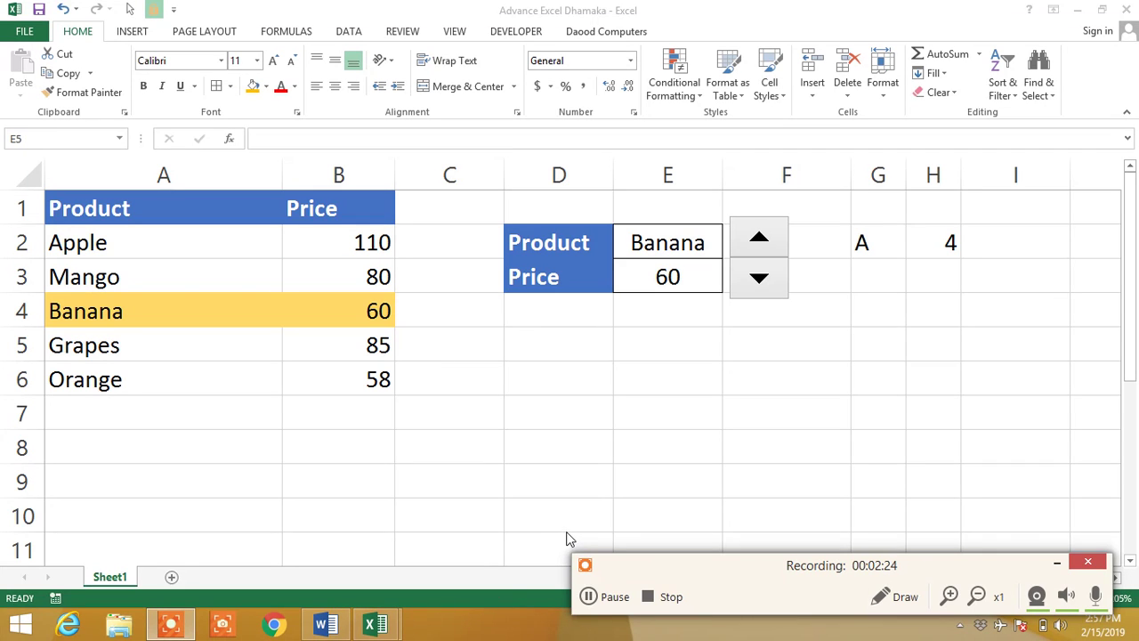
click(948, 596)
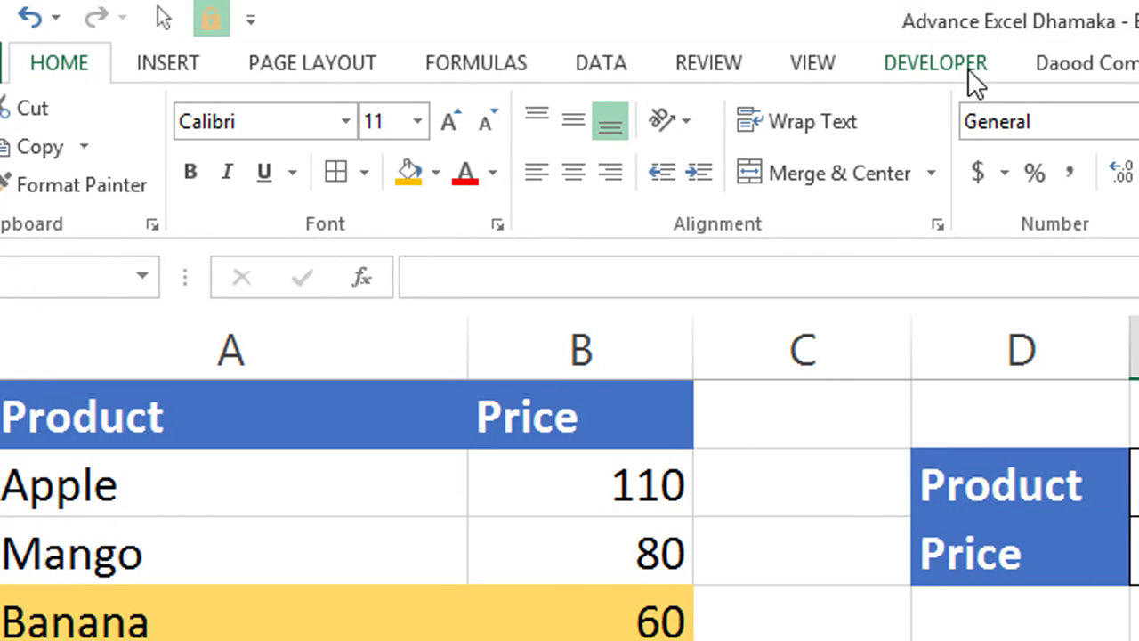
Open the Customize the Ribbon settings from the ribbon's right-click menu
click(970, 77)
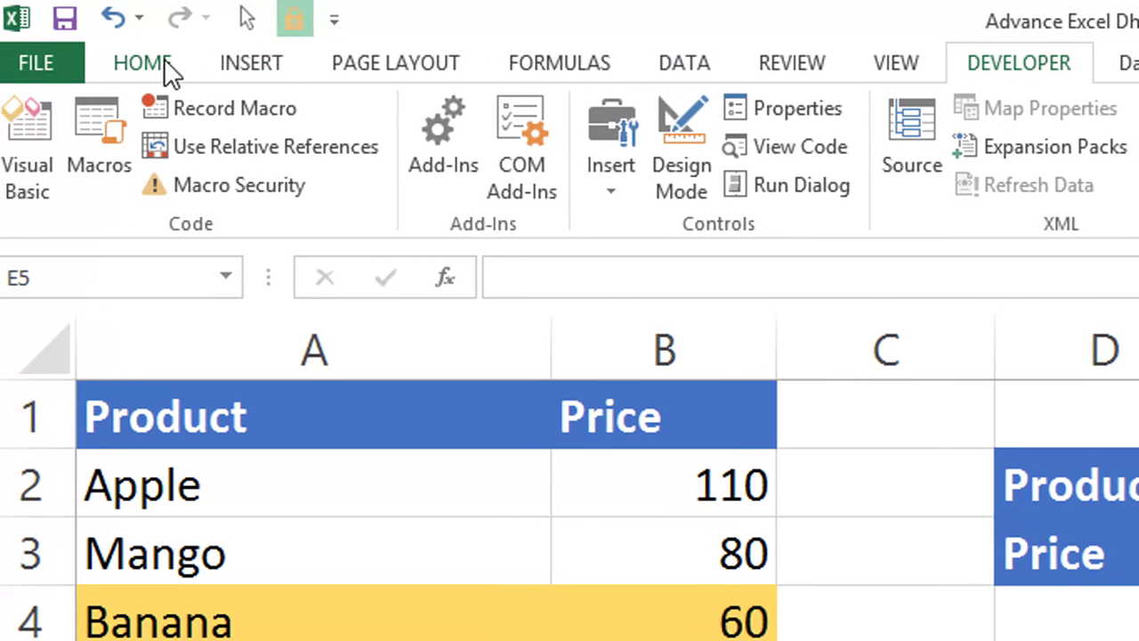
click(173, 71)
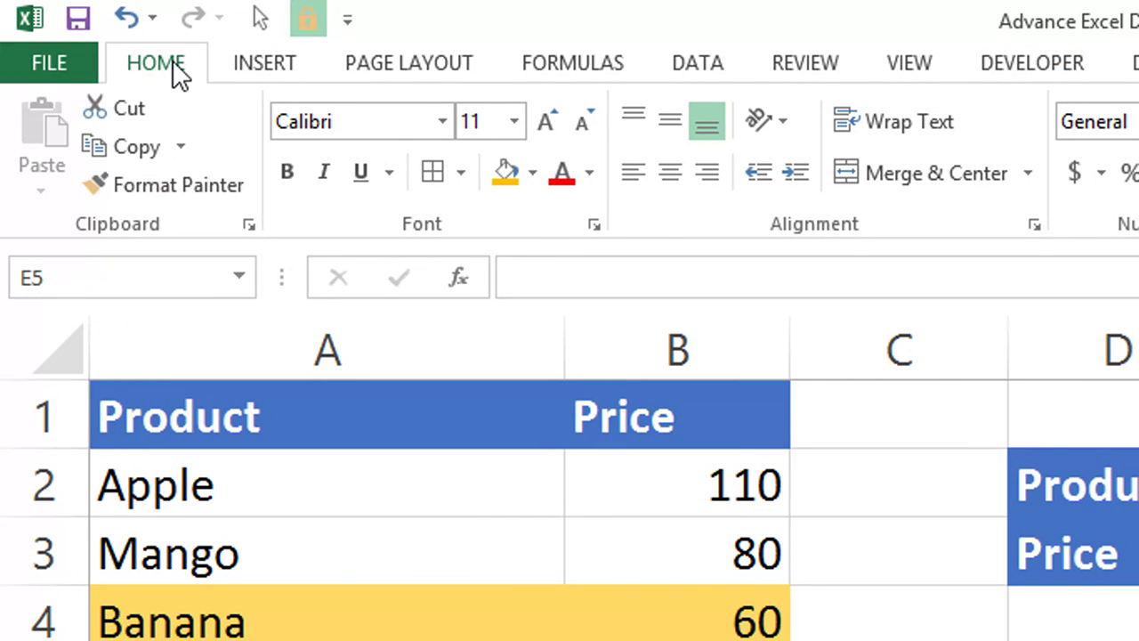
right_click(178, 73)
click(285, 166)
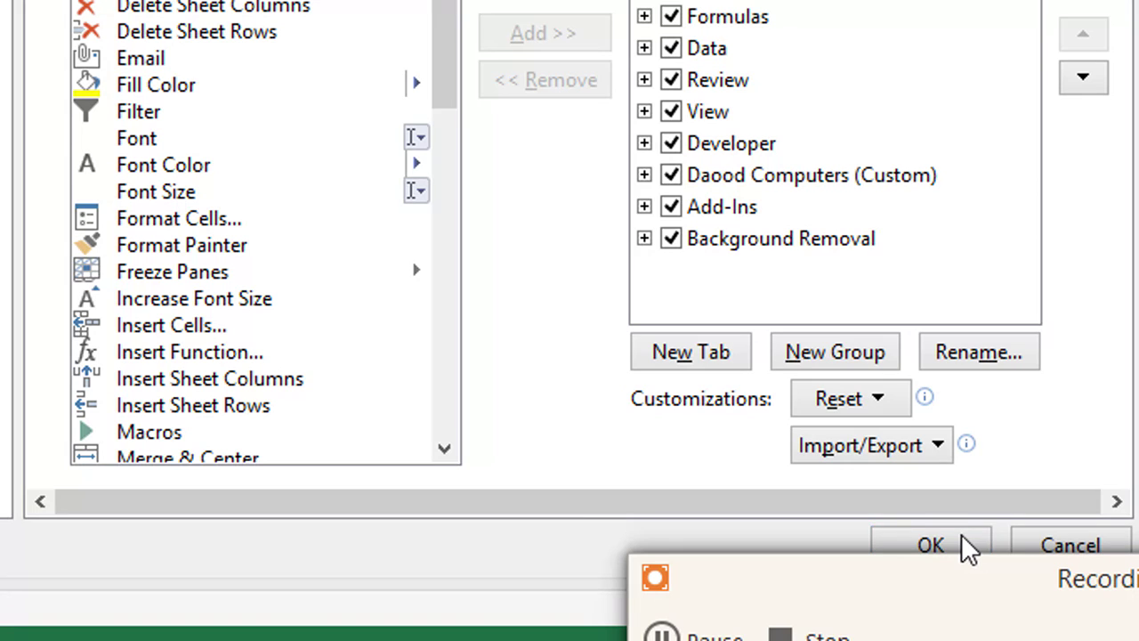
Turn on the Developer tab, view its tools, then bring up the workbook Info page
click(671, 145)
click(671, 145)
click(921, 545)
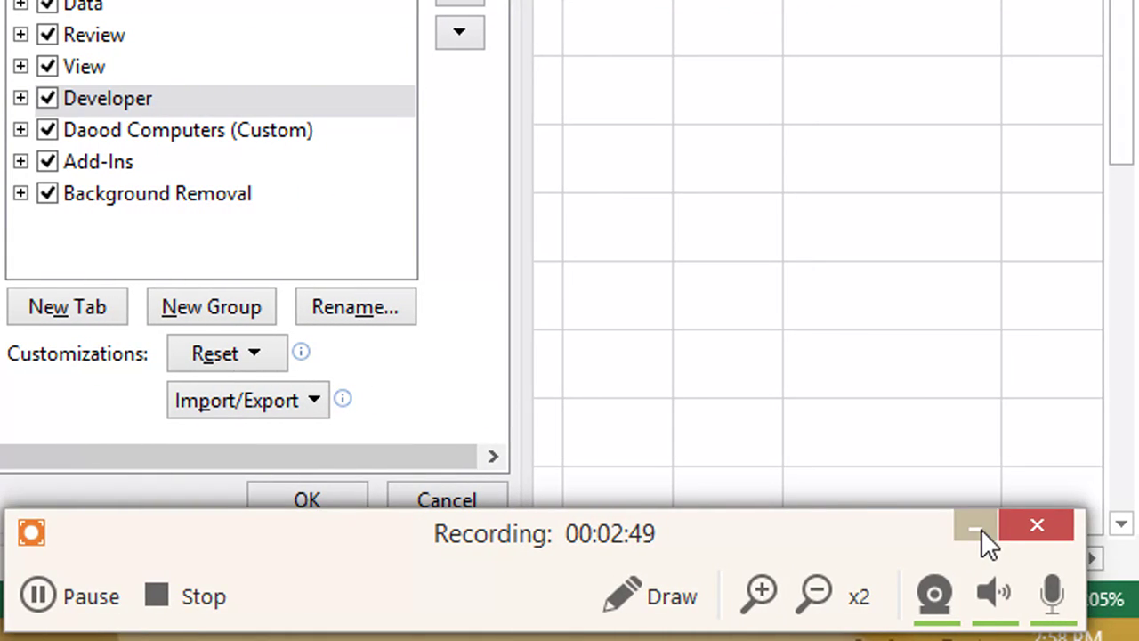
click(981, 529)
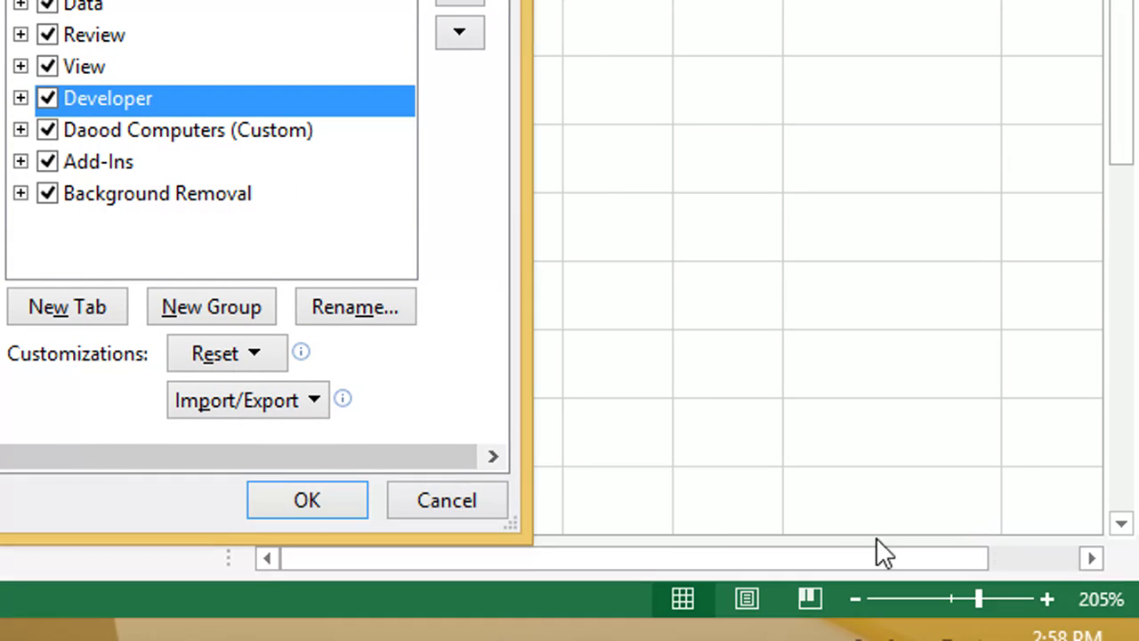
click(341, 496)
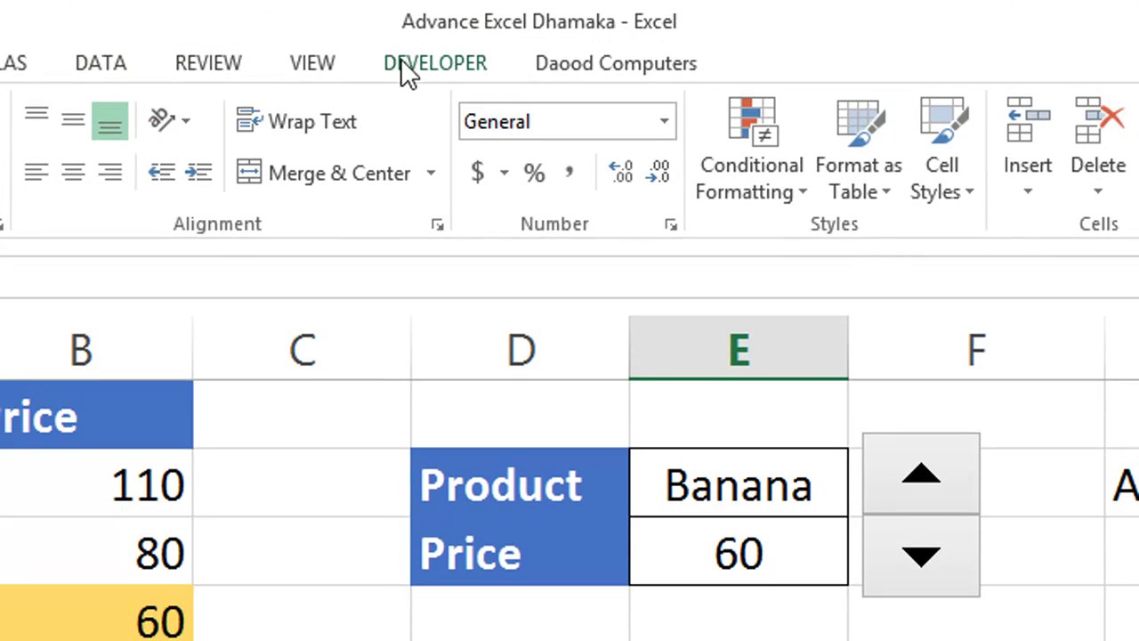
click(441, 63)
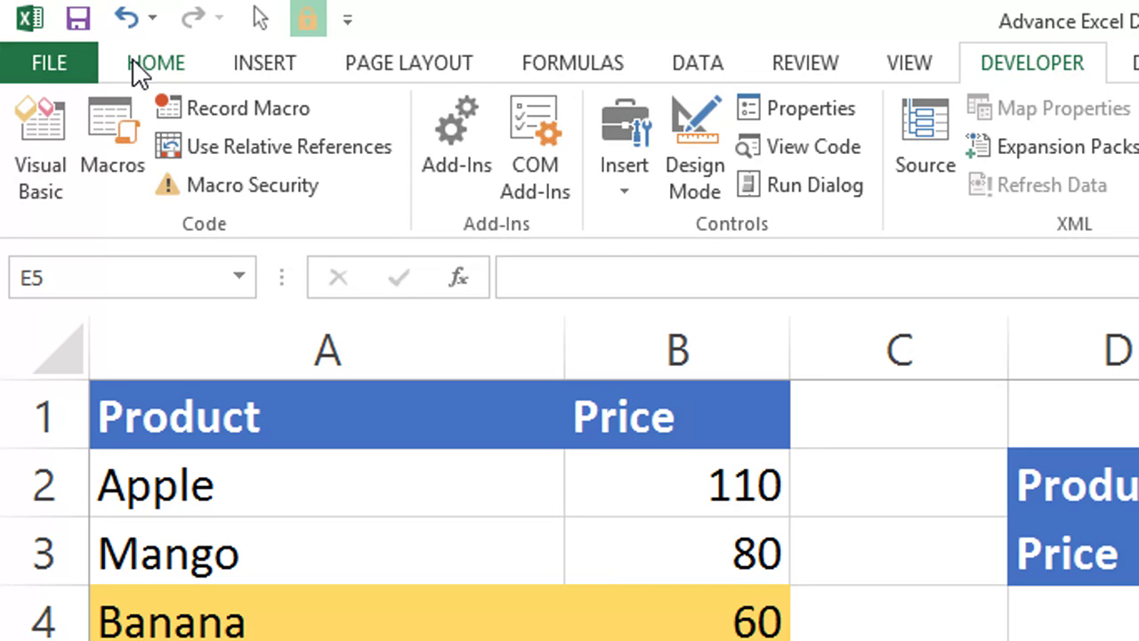
click(74, 63)
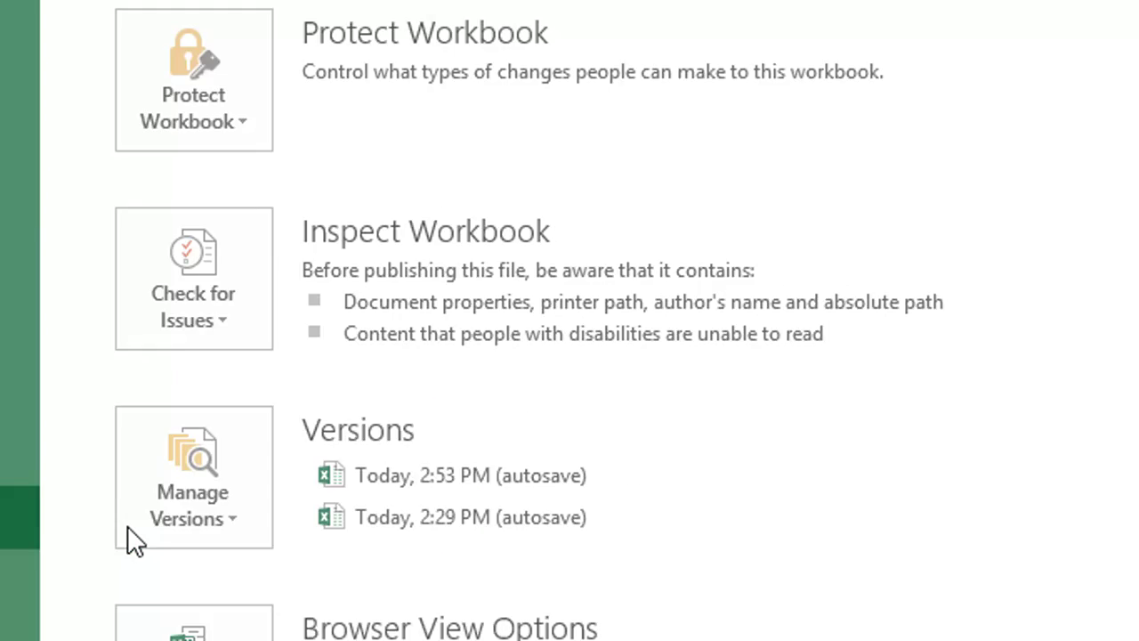
Browse the Proofing and General pages of Excel Options, then close it without changes
click(127, 526)
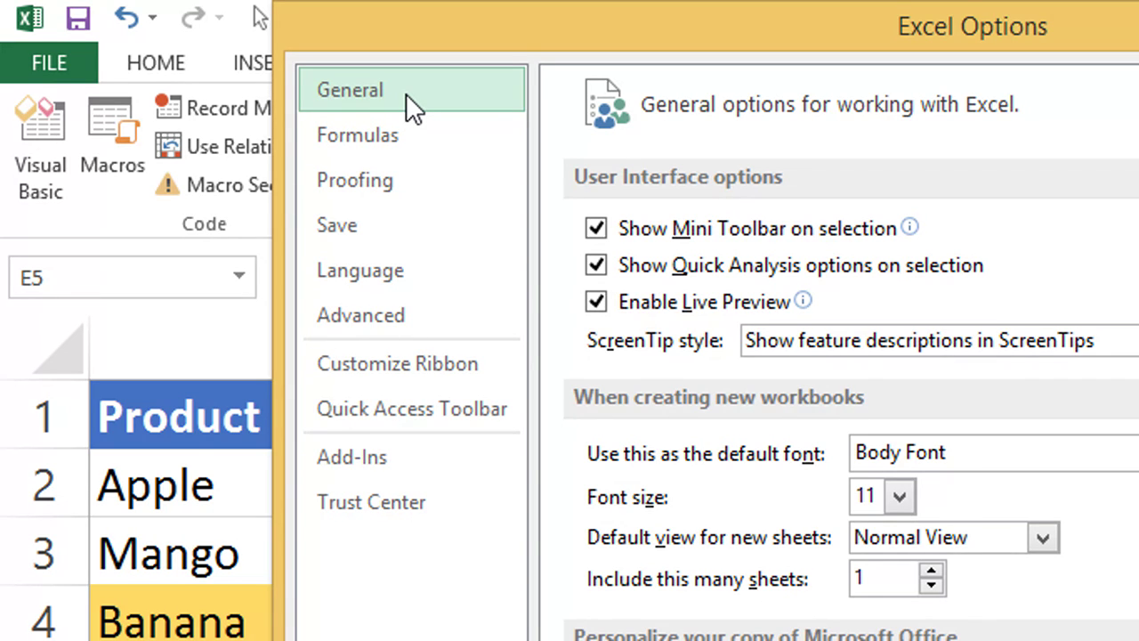
click(395, 183)
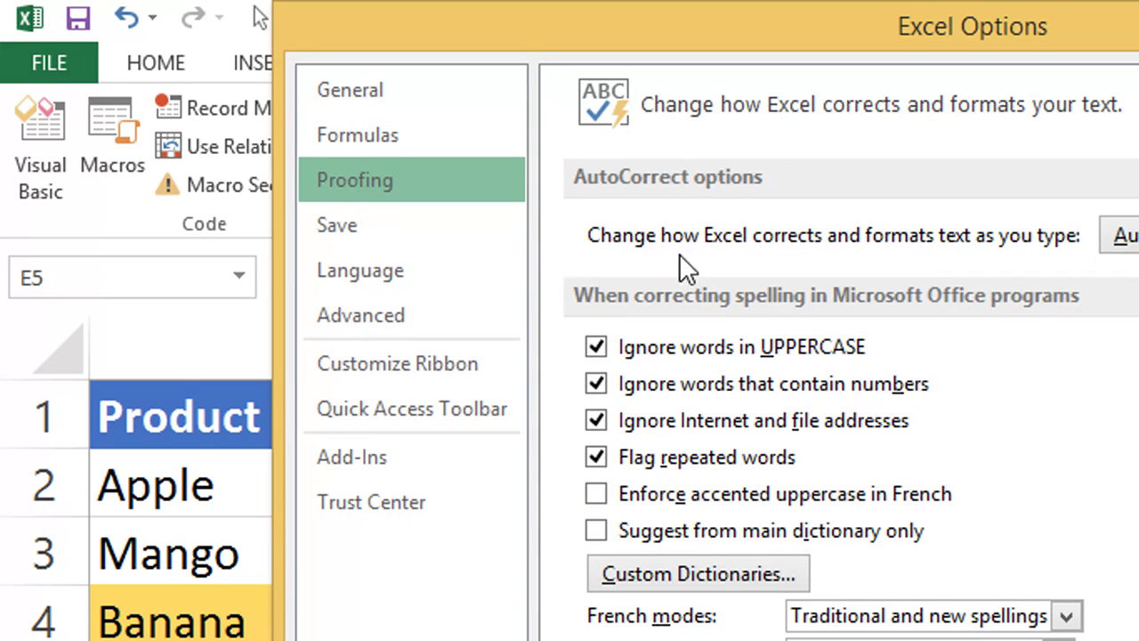
click(425, 116)
click(435, 105)
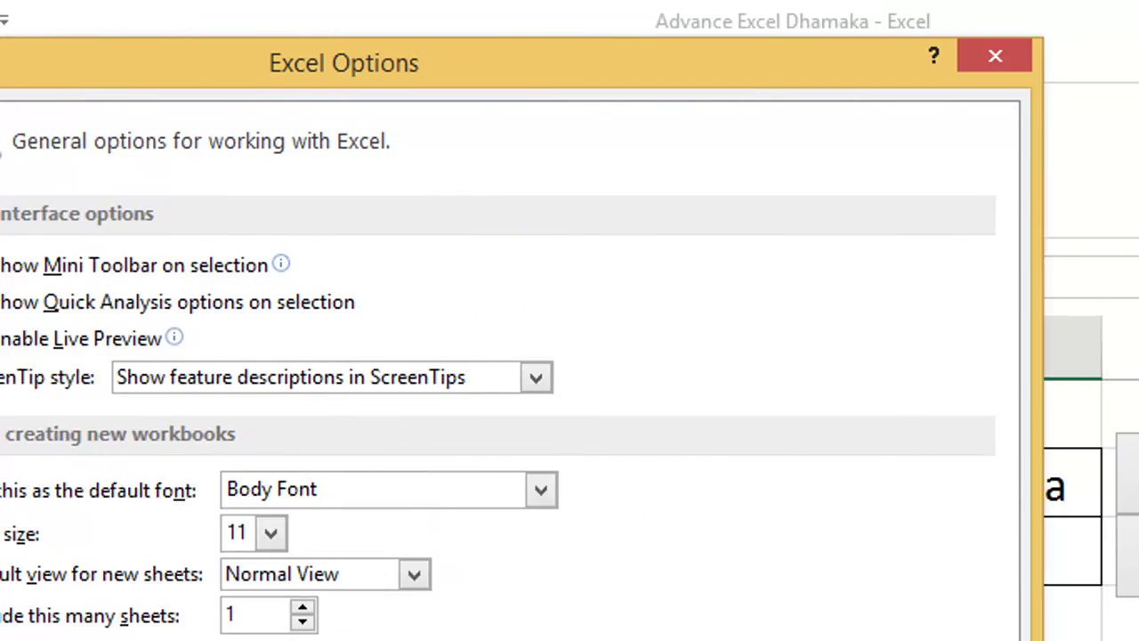
click(780, 56)
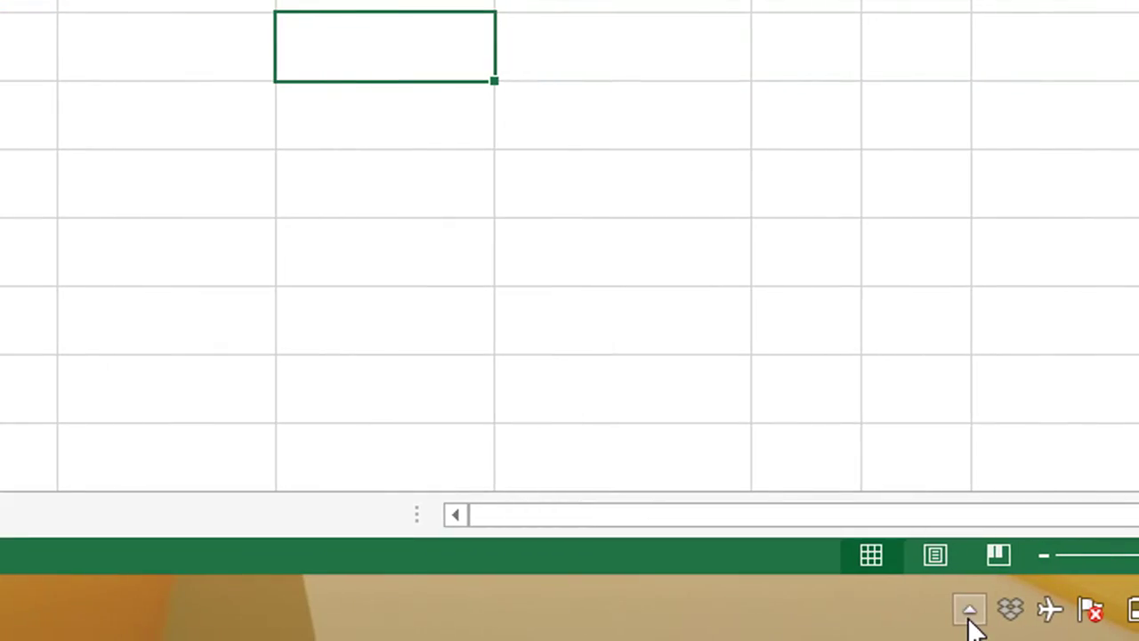
click(969, 611)
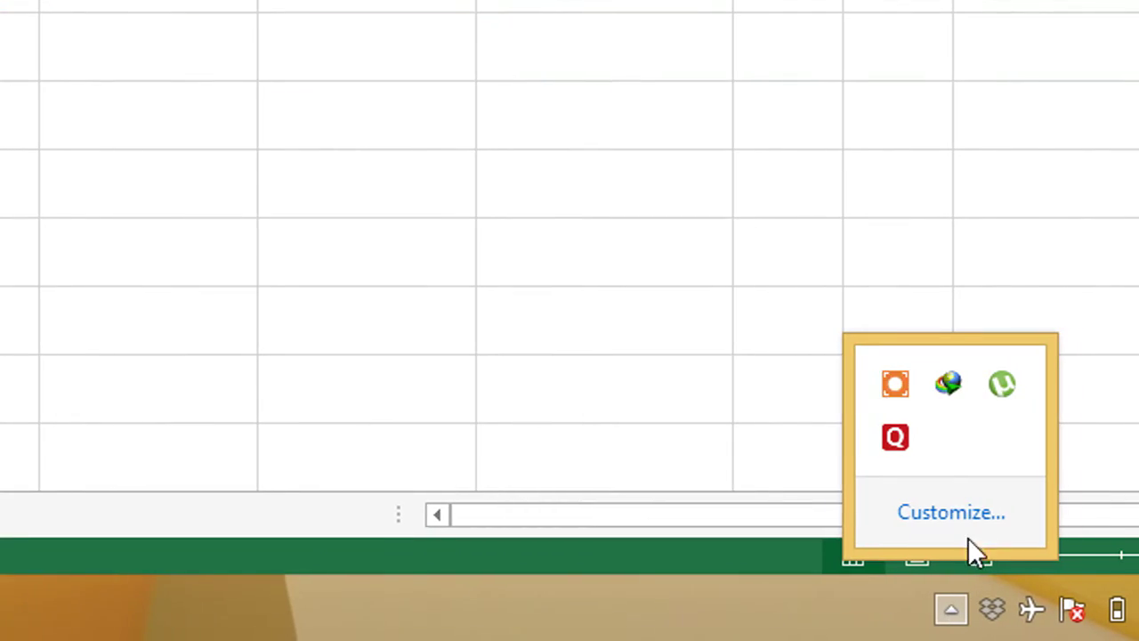
click(899, 392)
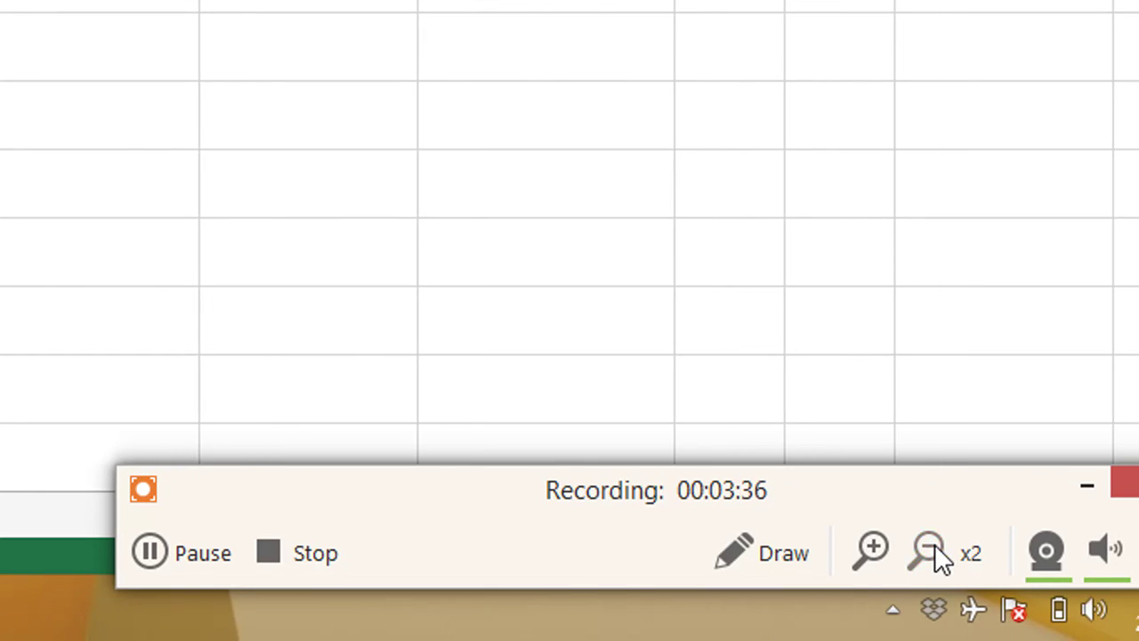
click(933, 552)
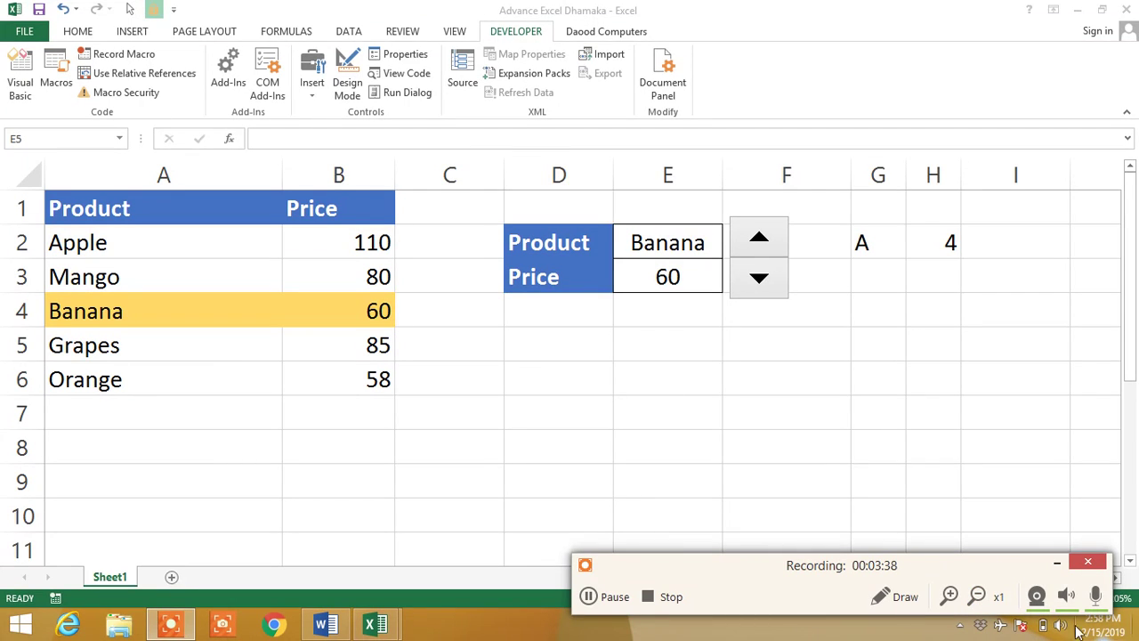
Draw a Form Controls spin button and move it into column D below Product and Price
click(951, 596)
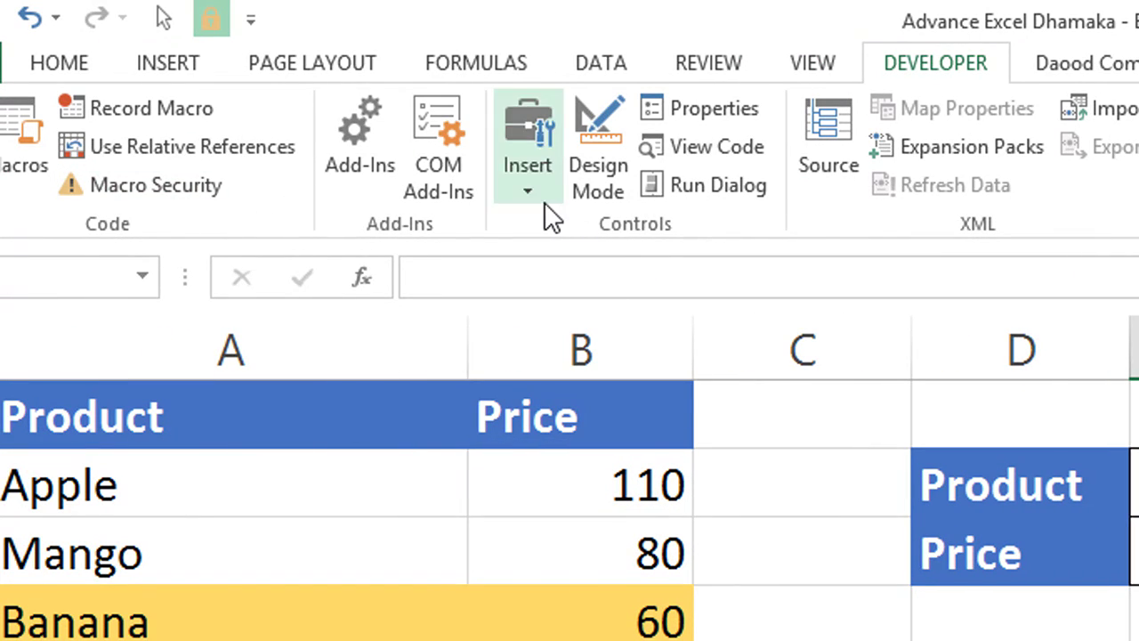
click(543, 201)
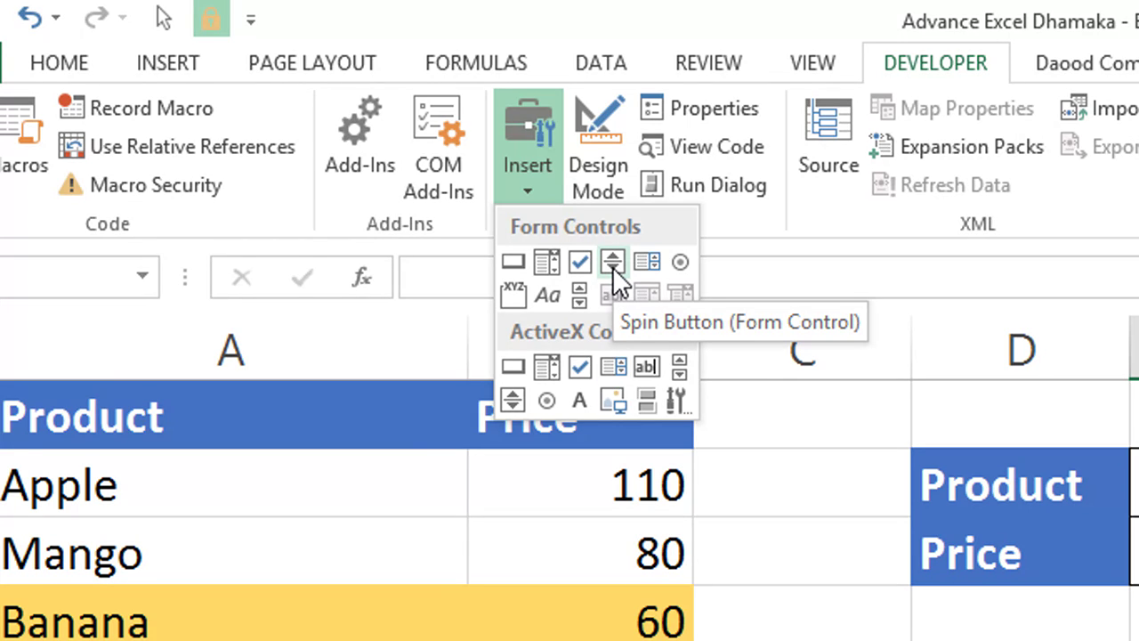
click(612, 262)
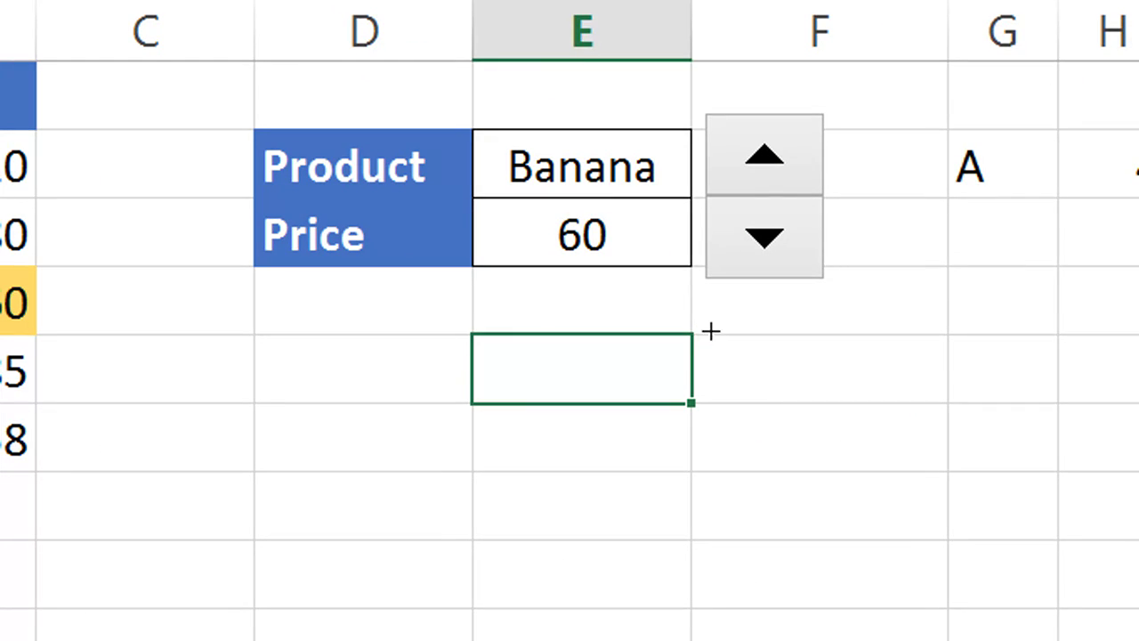
drag(711, 331, 842, 517)
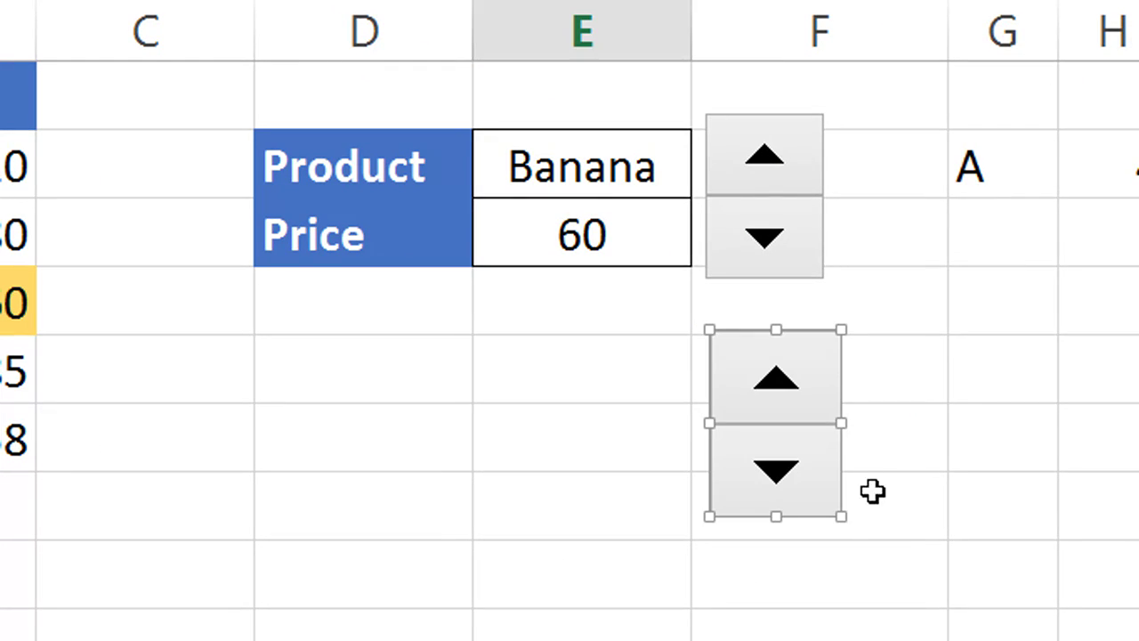
click(928, 455)
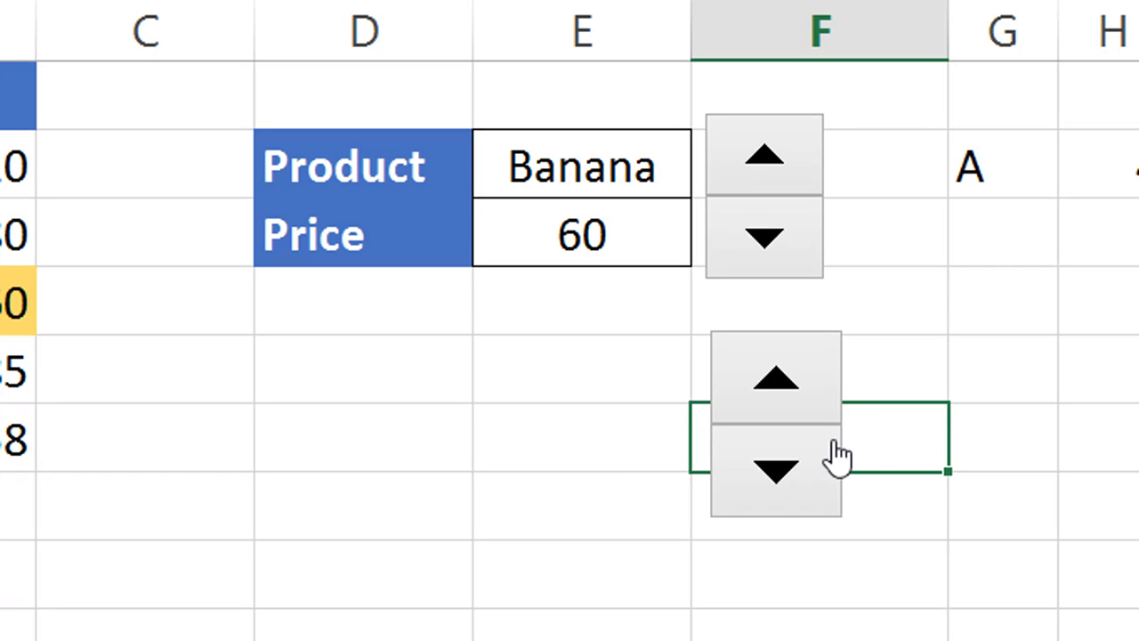
drag(836, 456, 427, 425)
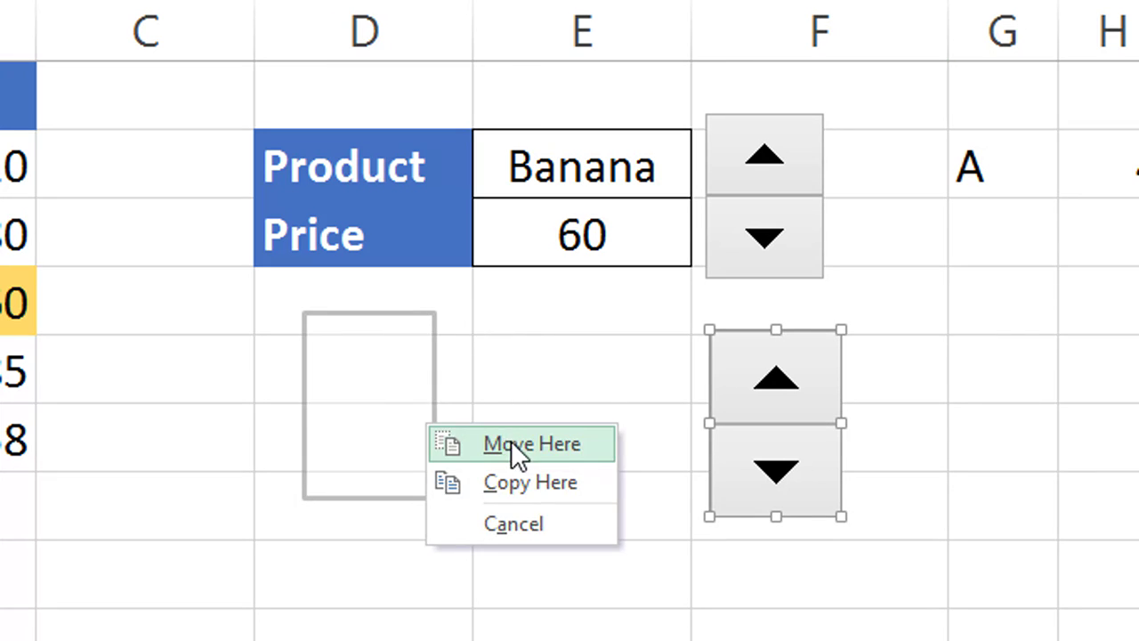
click(516, 445)
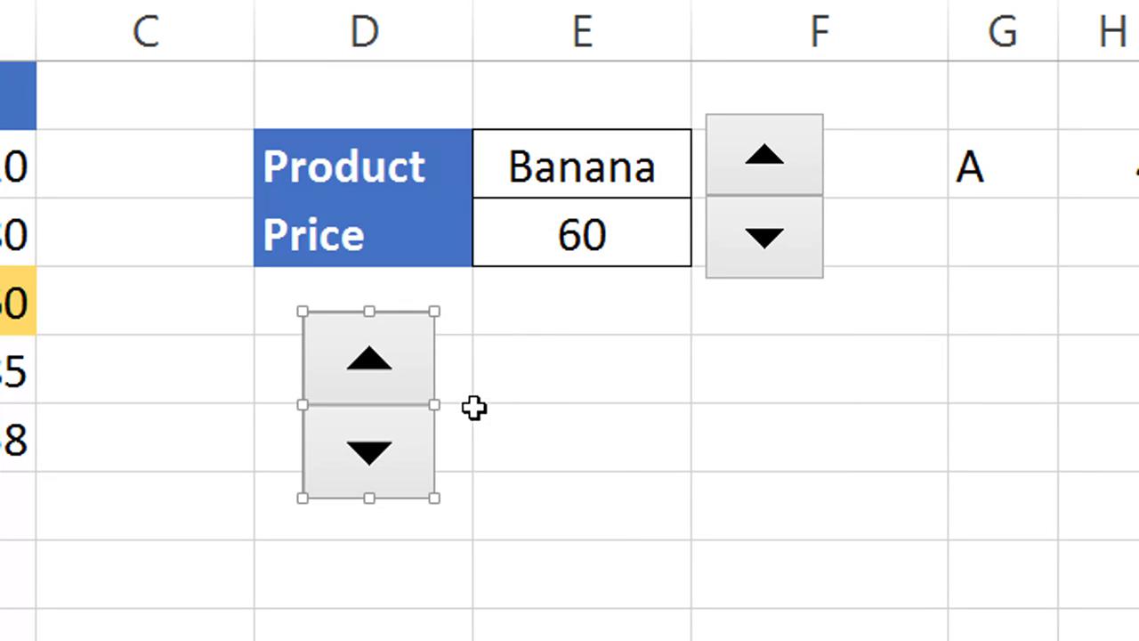
click(524, 381)
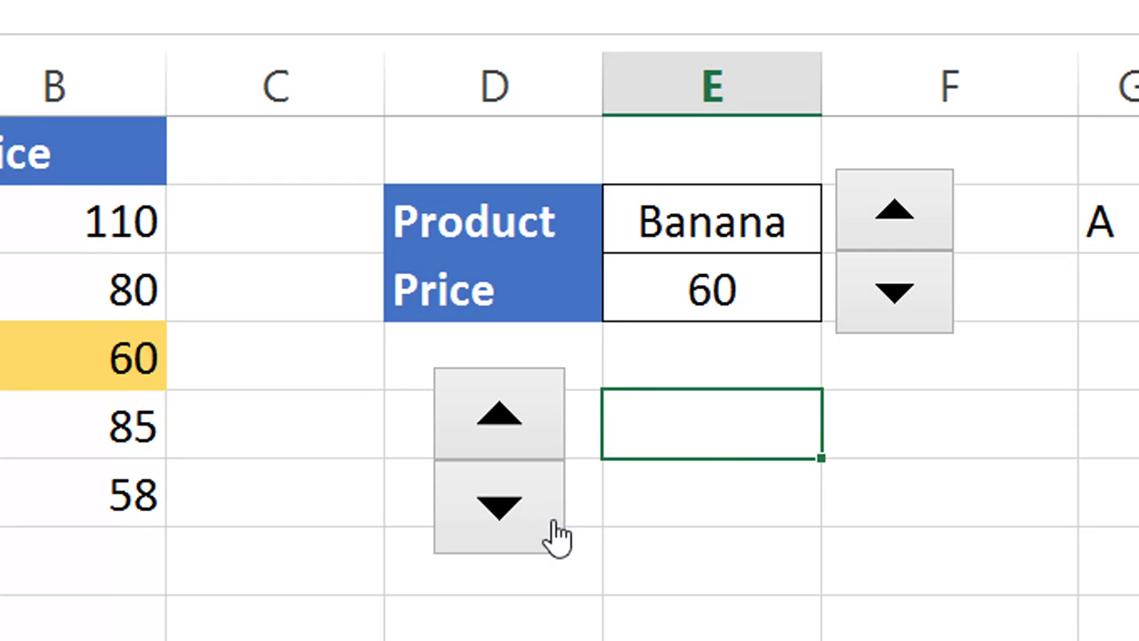
In Format Control, give the new spin button minimum 2 and cell link $E$5
right_click(552, 521)
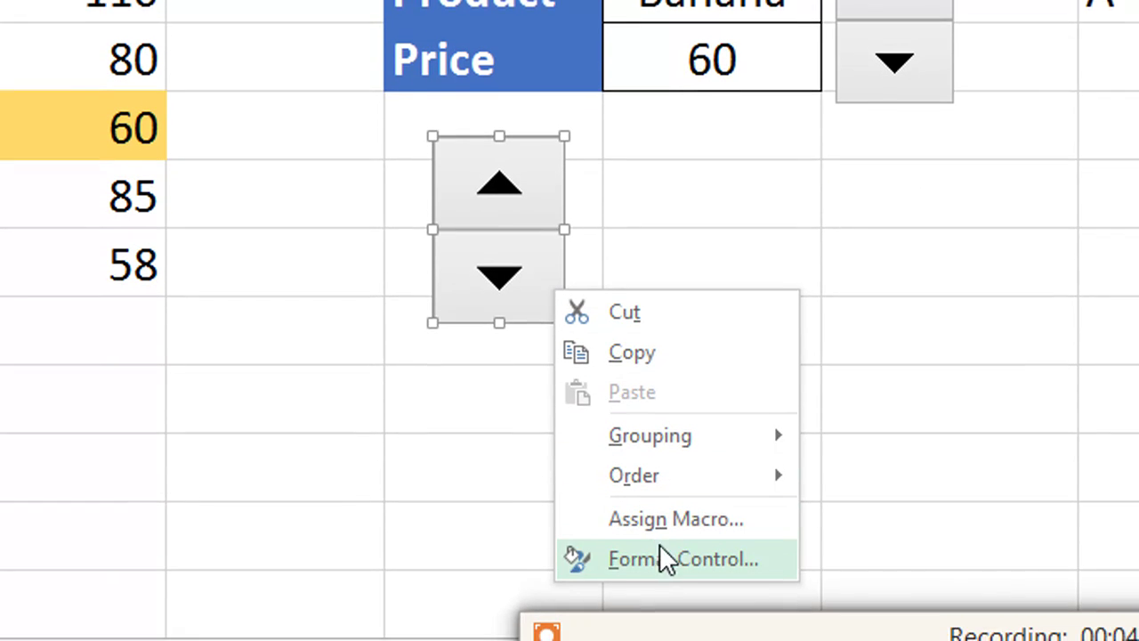
click(683, 595)
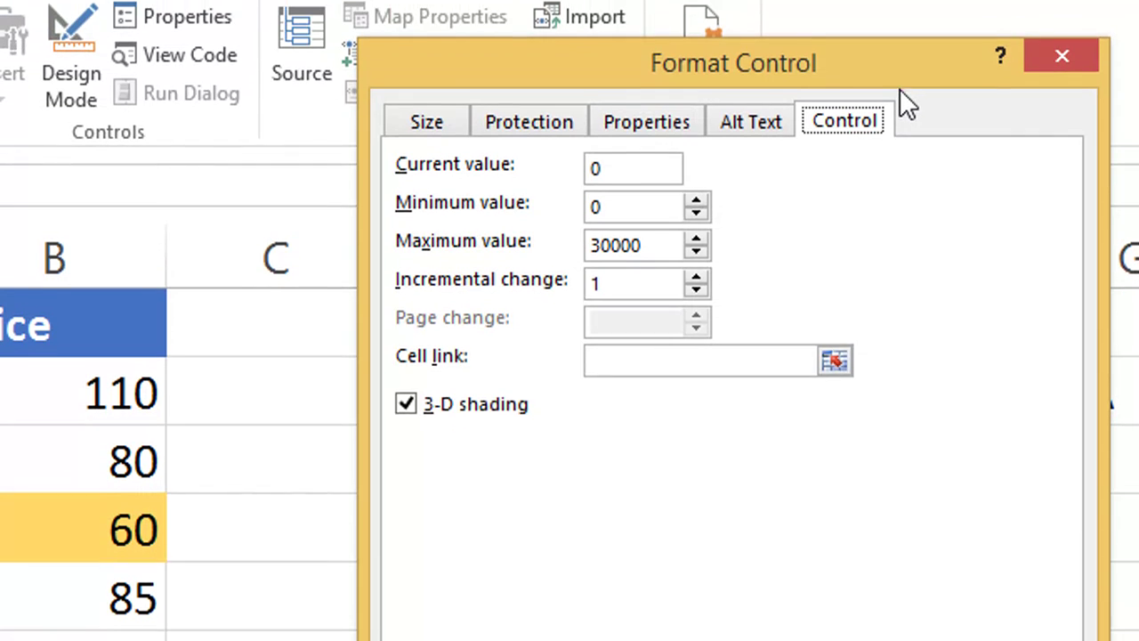
mouse_move(898, 95)
mouse_down()
mouse_move(628, 95)
mouse_move(456, 239)
mouse_up()
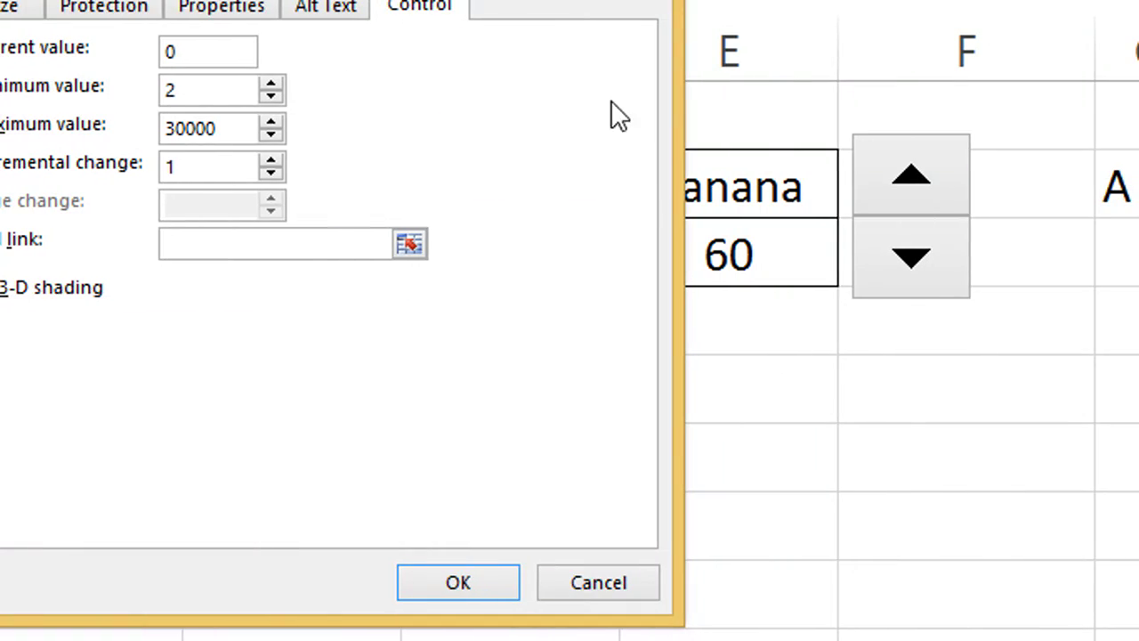
click(753, 534)
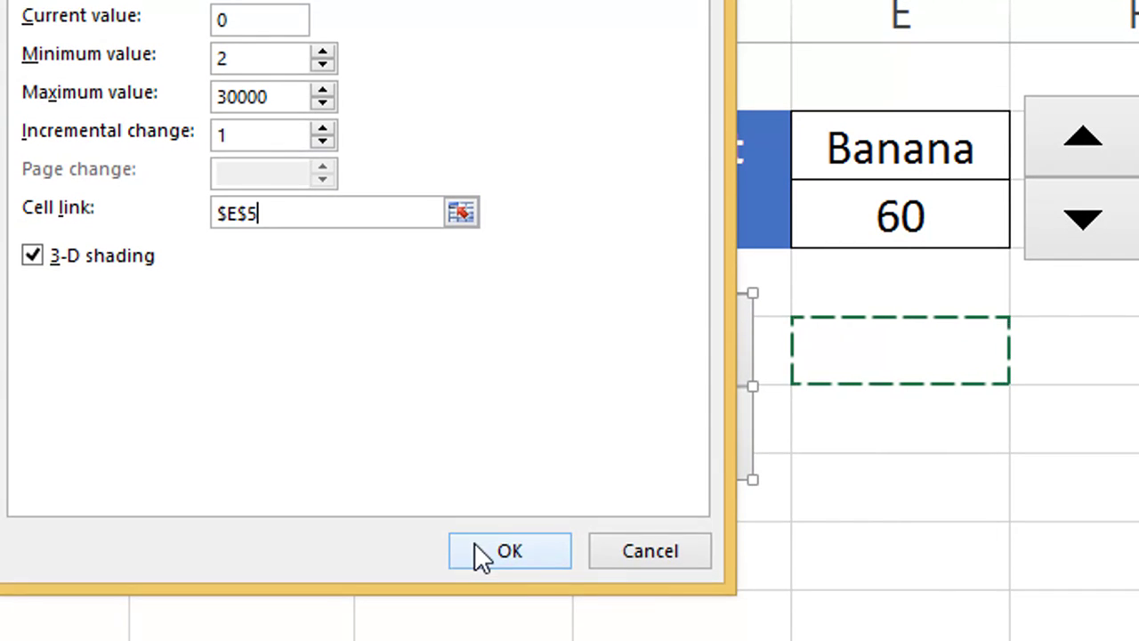
click(481, 554)
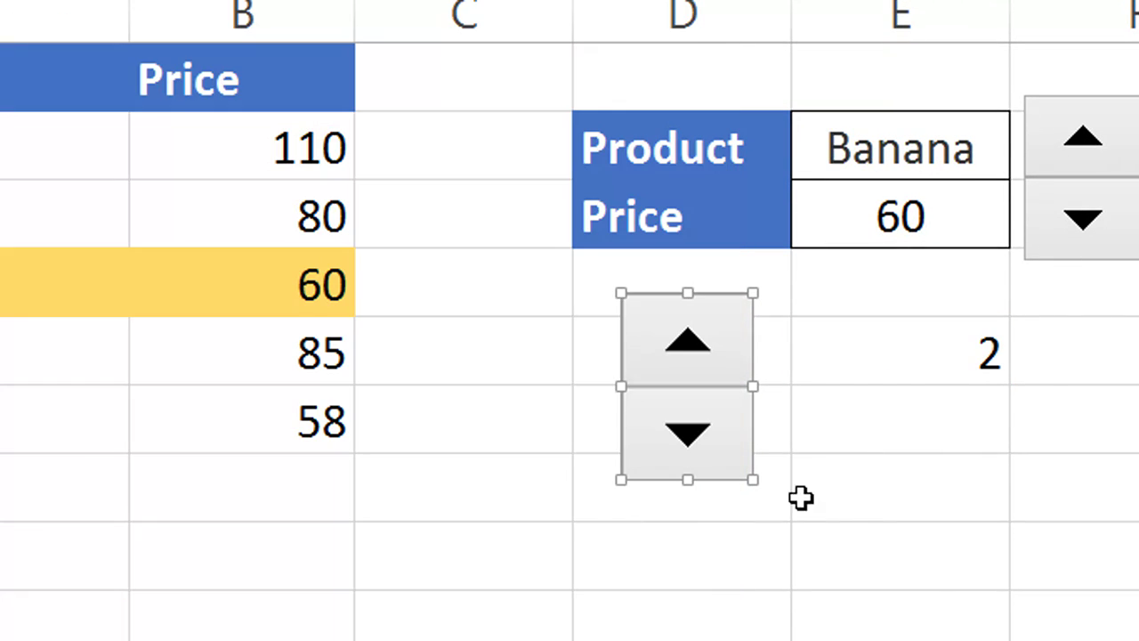
Test the new spin button's arrows, watching the number in E5 rise and fall
click(917, 503)
drag(725, 380, 725, 380)
drag(719, 432, 721, 433)
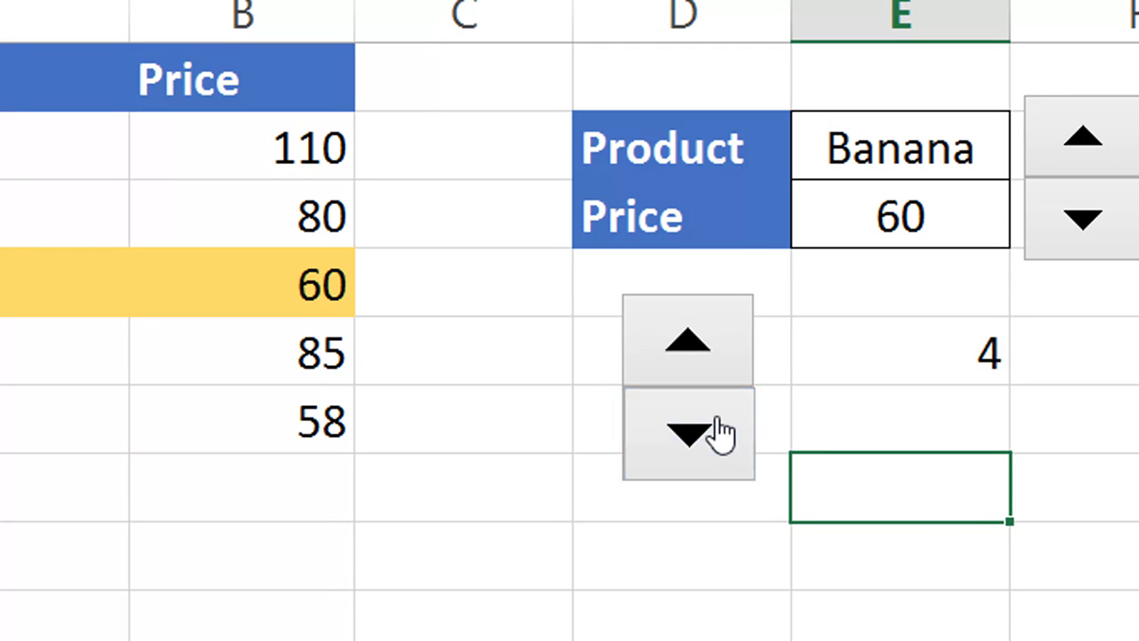
right_click(707, 358)
key(Escape)
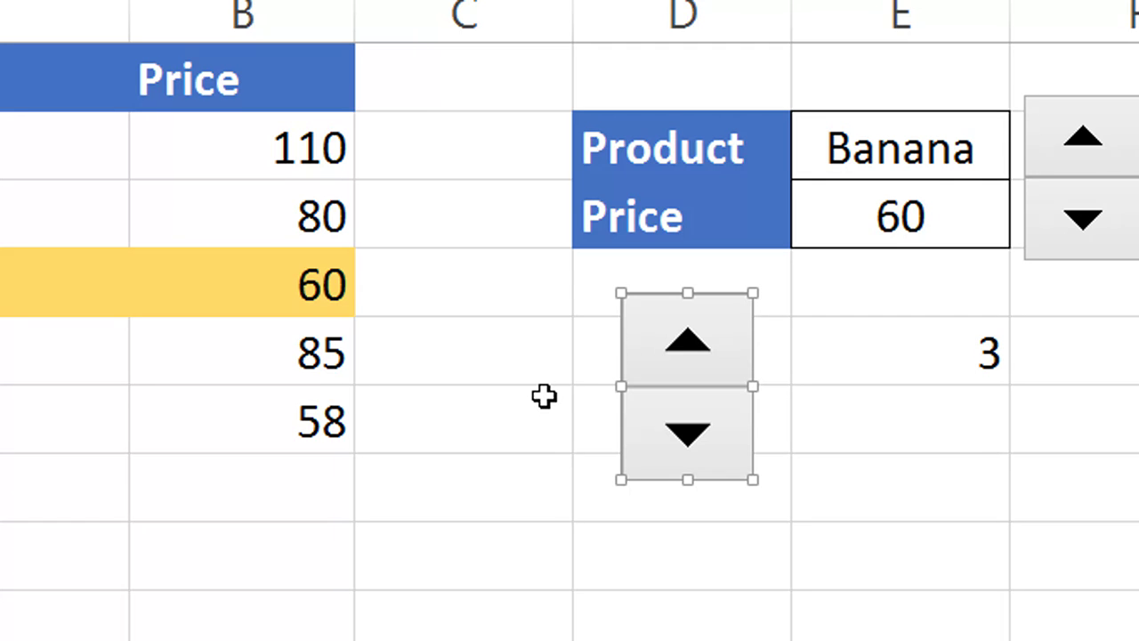
Delete the test spin button and clear the 3 from cell E5
key(Delete)
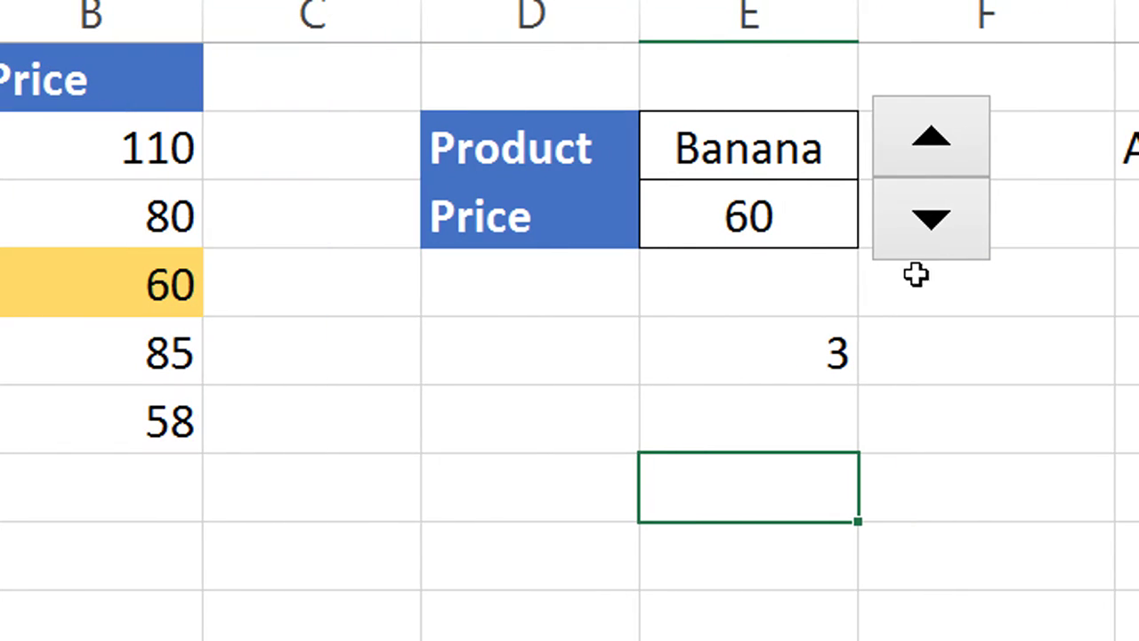
click(826, 336)
key(Delete)
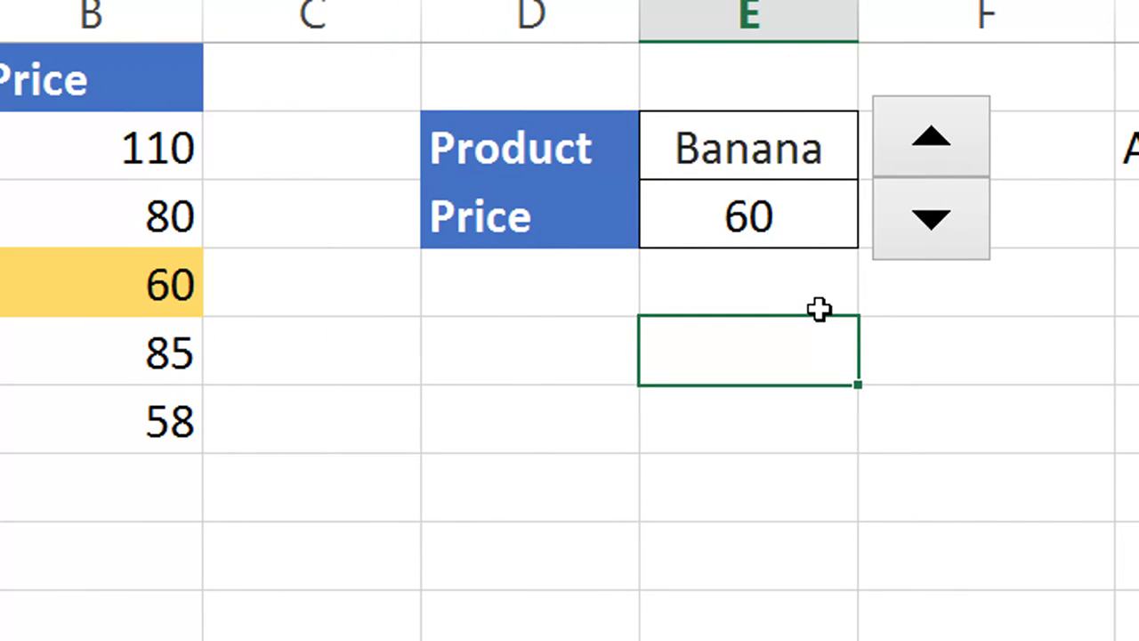
click(770, 147)
Review E2's =INDIRECT(G2&H2) formula, highlighting its G2 and H2 references, and commit it
double_click(769, 147)
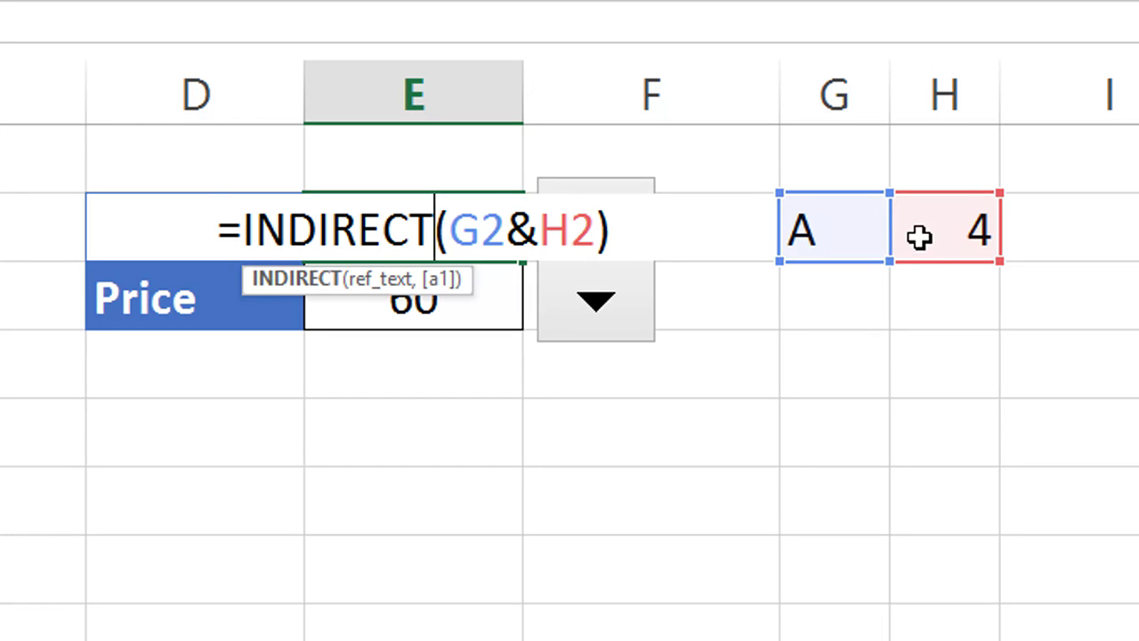
drag(463, 229, 576, 230)
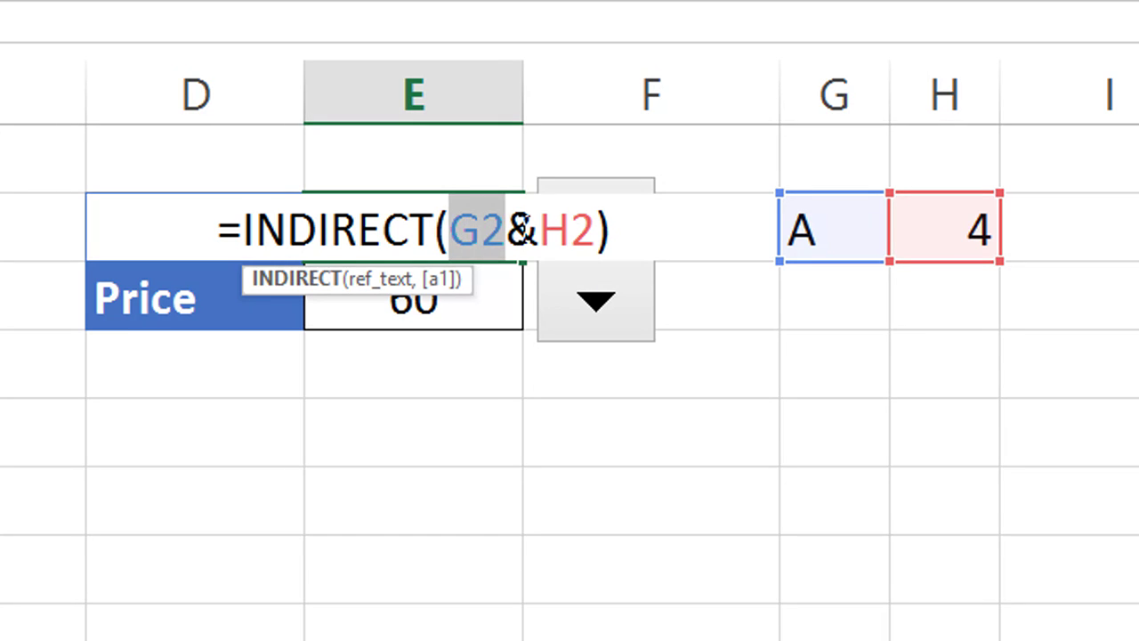
click(488, 229)
drag(539, 233, 604, 239)
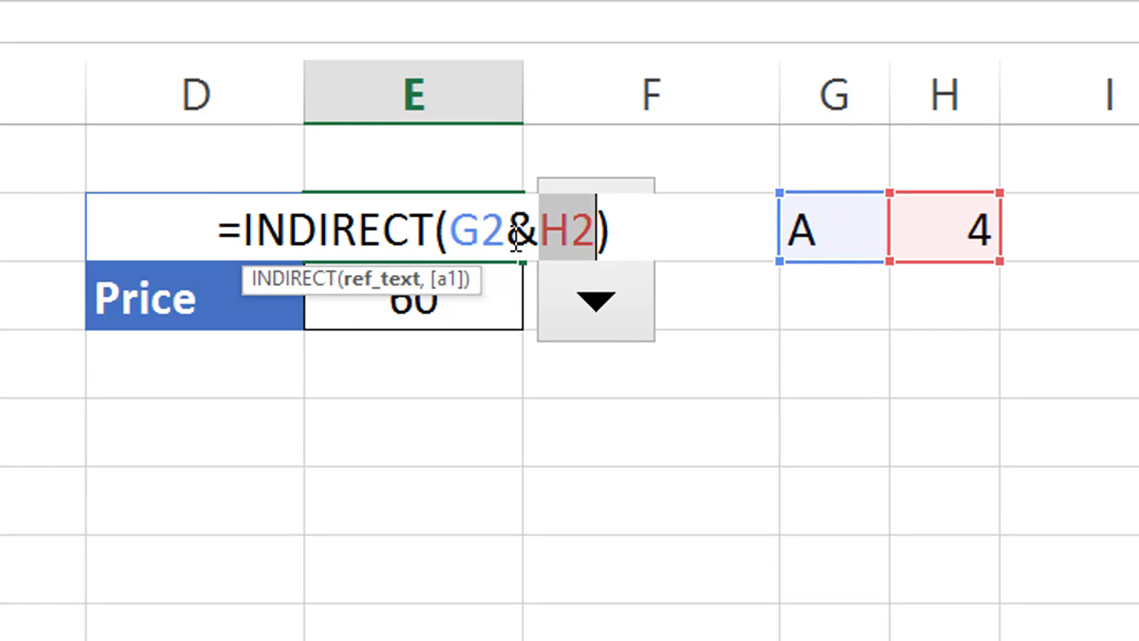
key(Return)
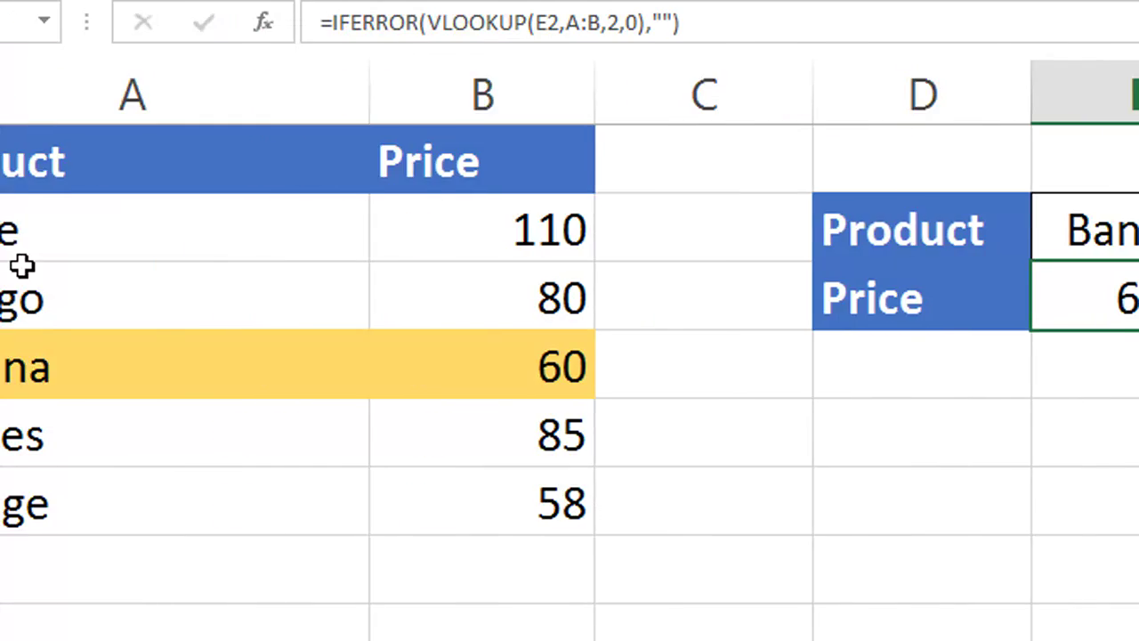
Trace how helper cells G2 (A) and H2 (4) point to Banana in column A
click(279, 157)
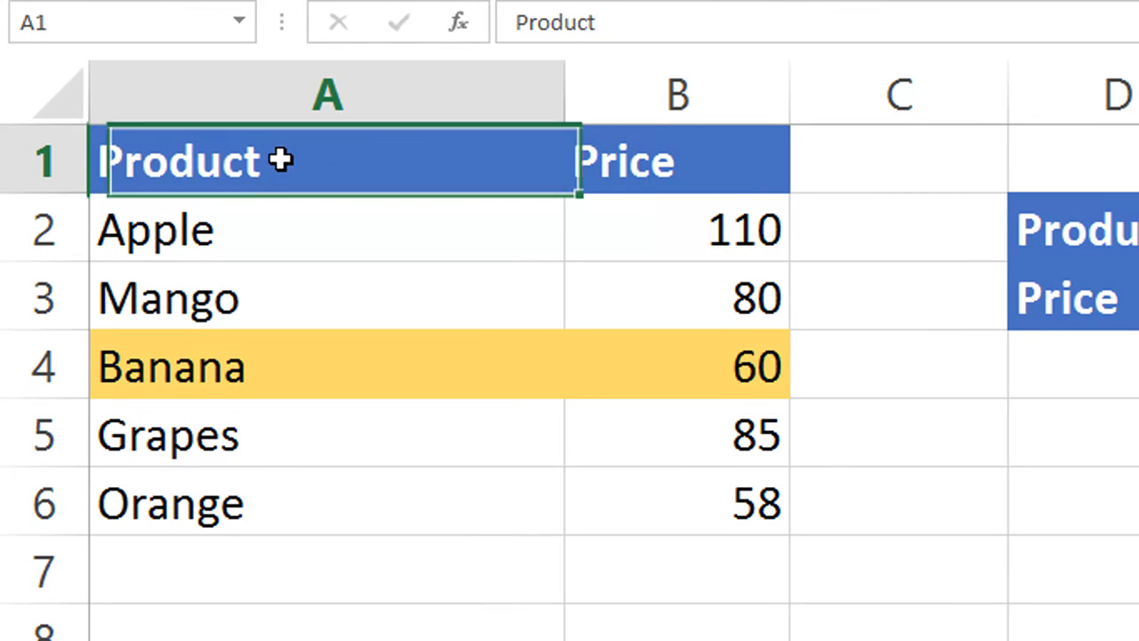
click(270, 222)
click(269, 302)
click(267, 361)
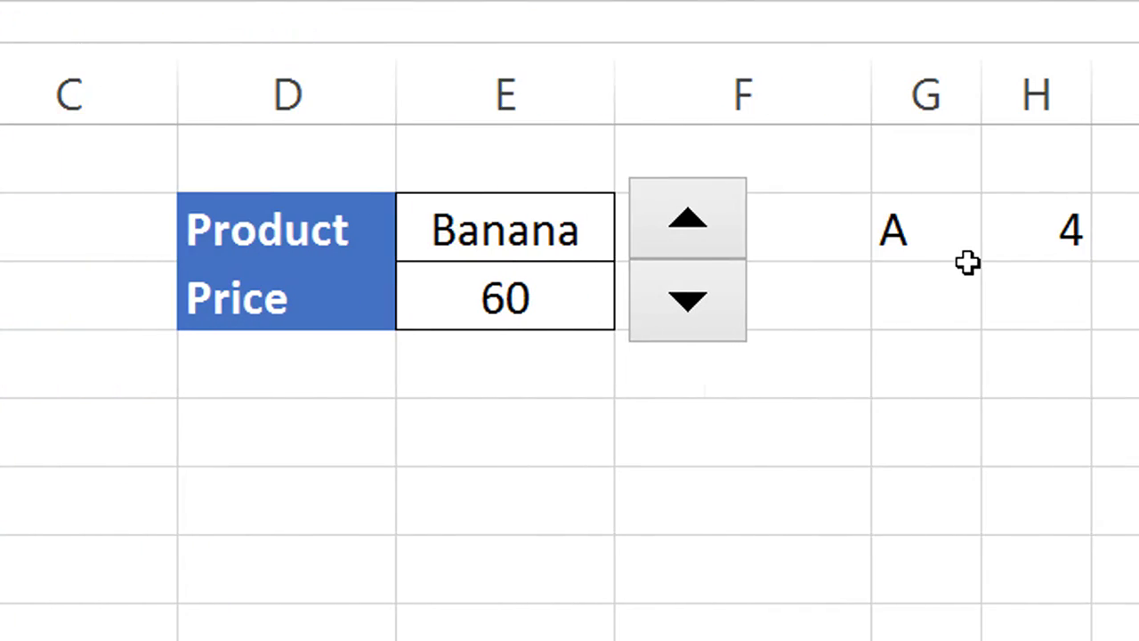
click(935, 234)
click(953, 240)
key(Left)
key(Right)
key(Left)
double_click(497, 247)
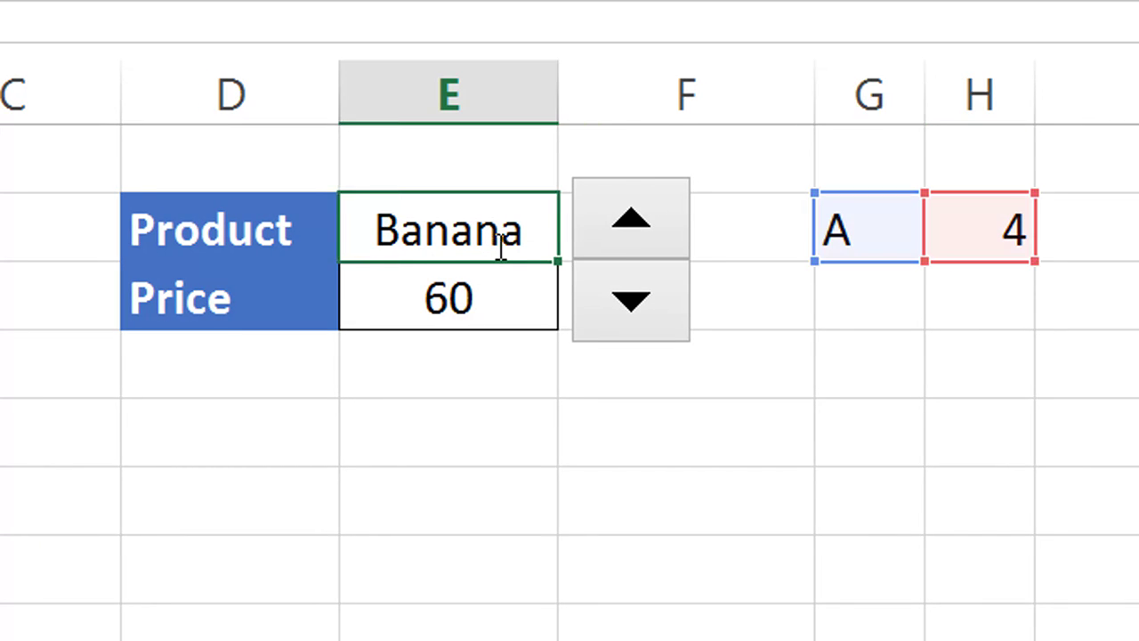
key(Return)
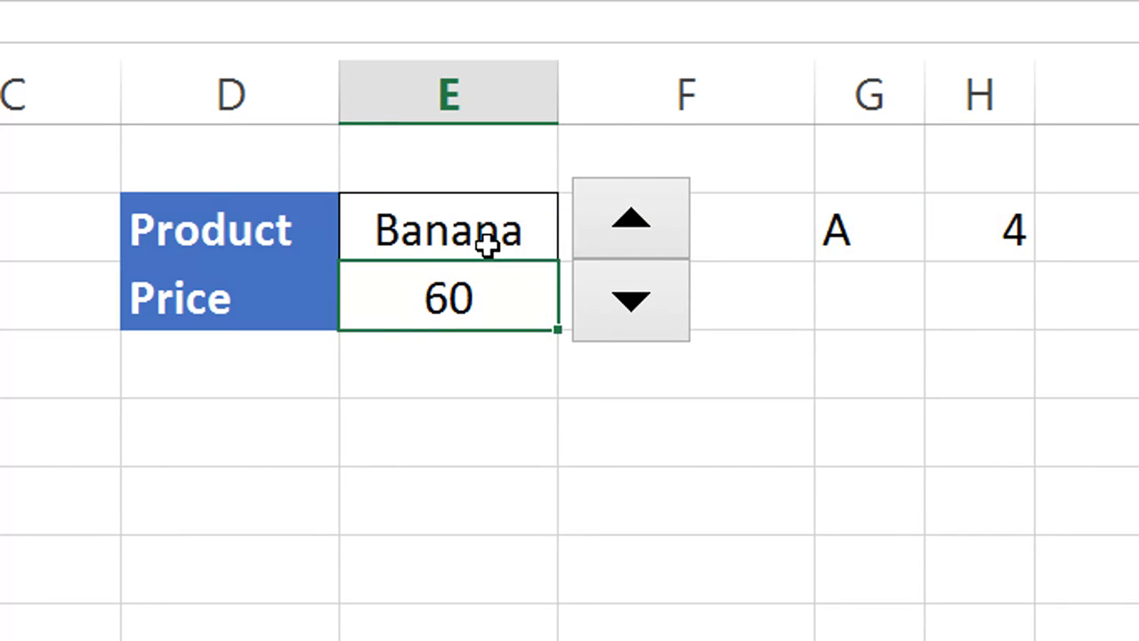
Confirm in Format Control that the spinner's cell link is $H$2
right_click(634, 233)
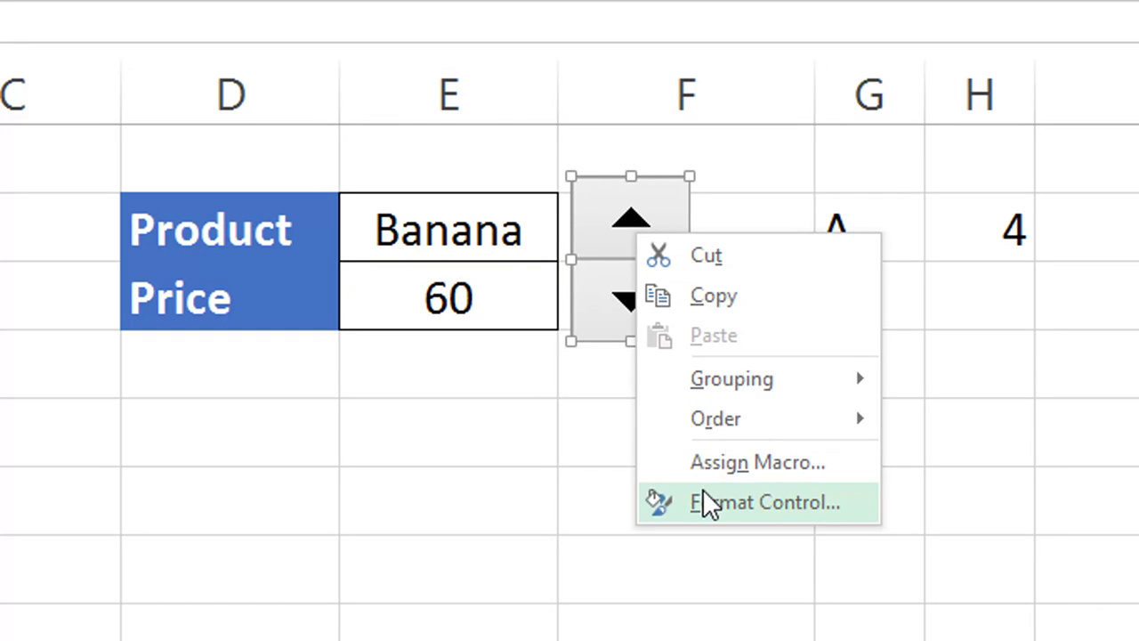
click(704, 491)
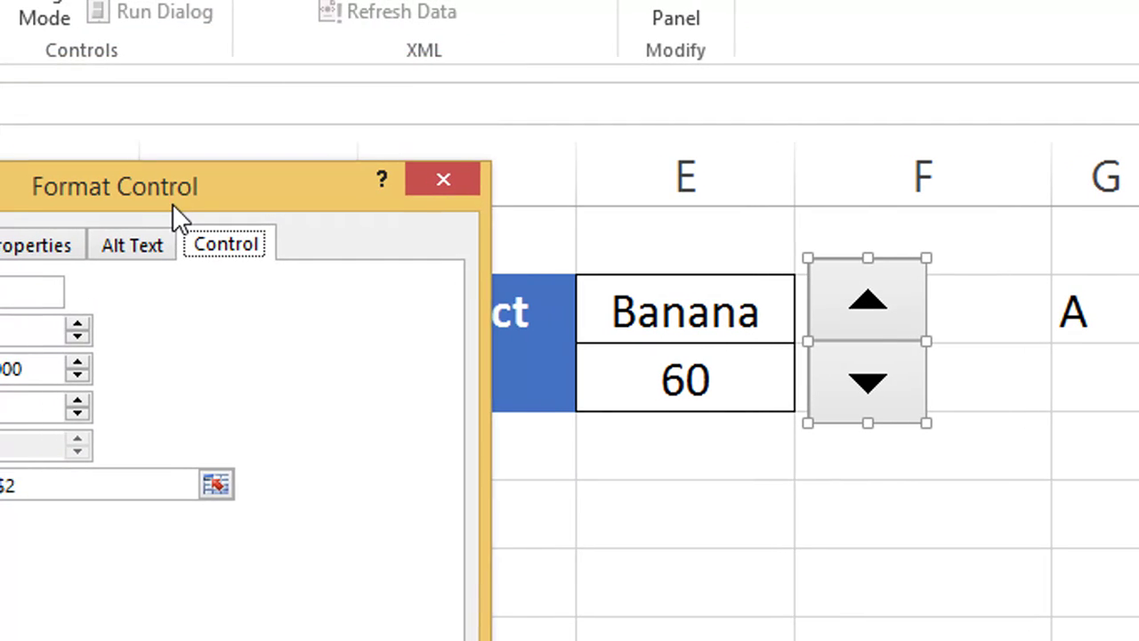
drag(205, 147, 637, 155)
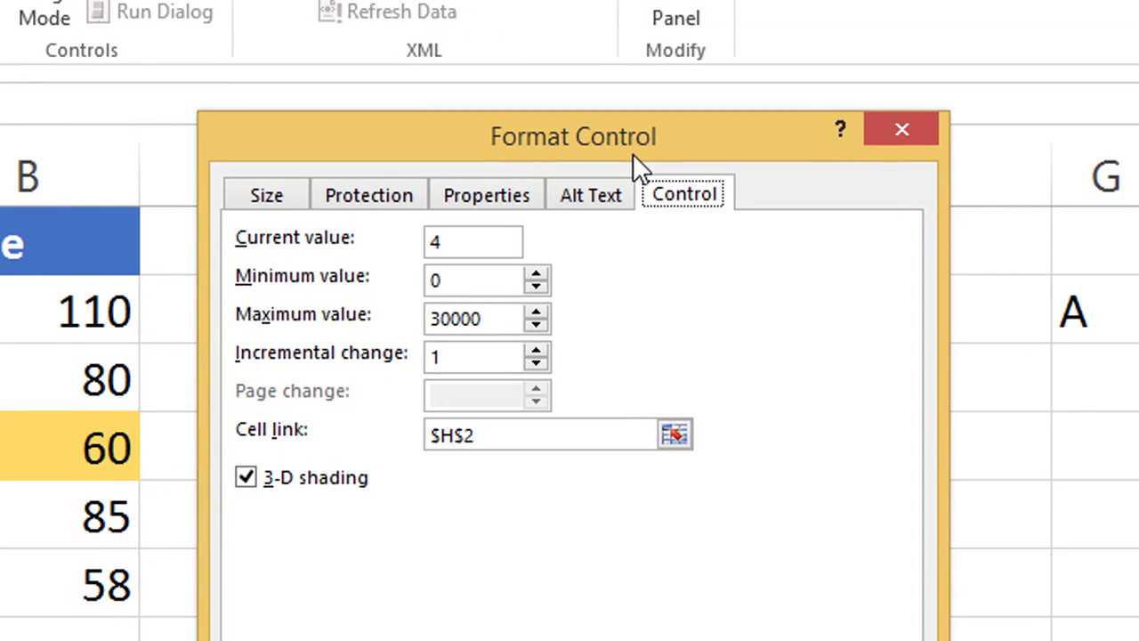
click(477, 434)
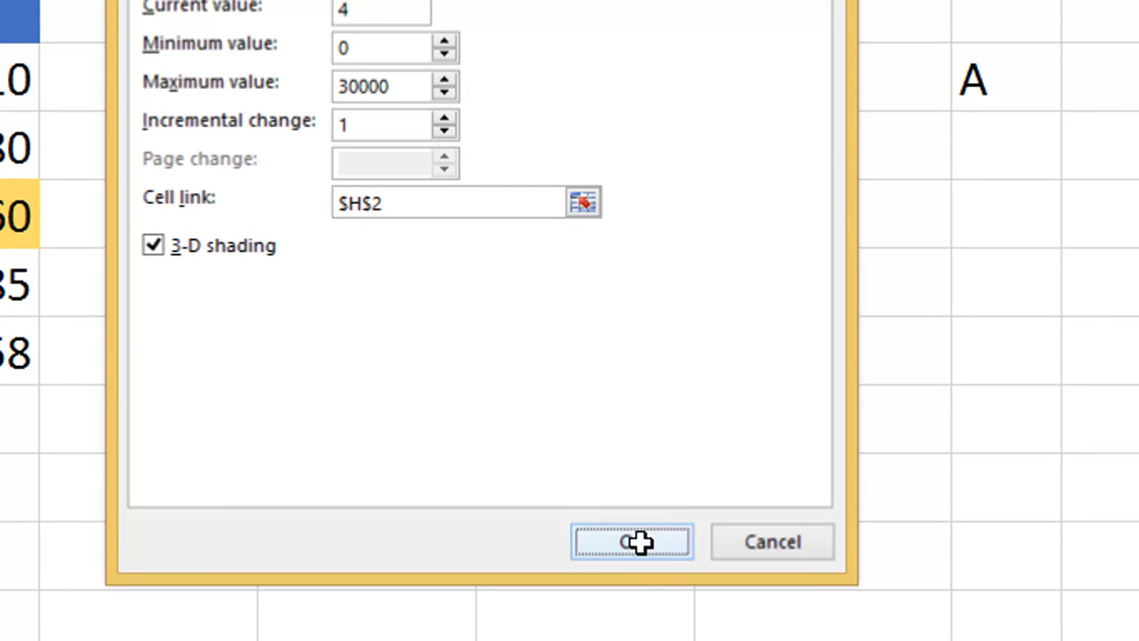
click(640, 542)
click(612, 351)
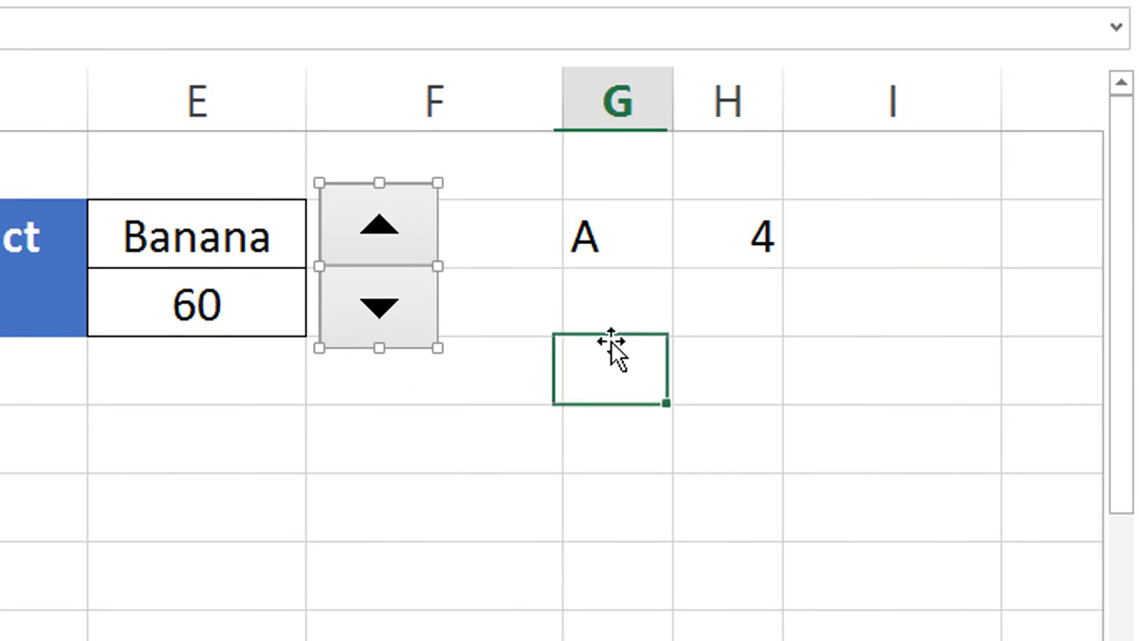
Step the spinner up and down between products, finishing on Grapes priced 85
click(418, 254)
click(407, 305)
click(407, 256)
click(394, 300)
click(400, 254)
click(395, 300)
click(392, 249)
click(382, 304)
click(382, 255)
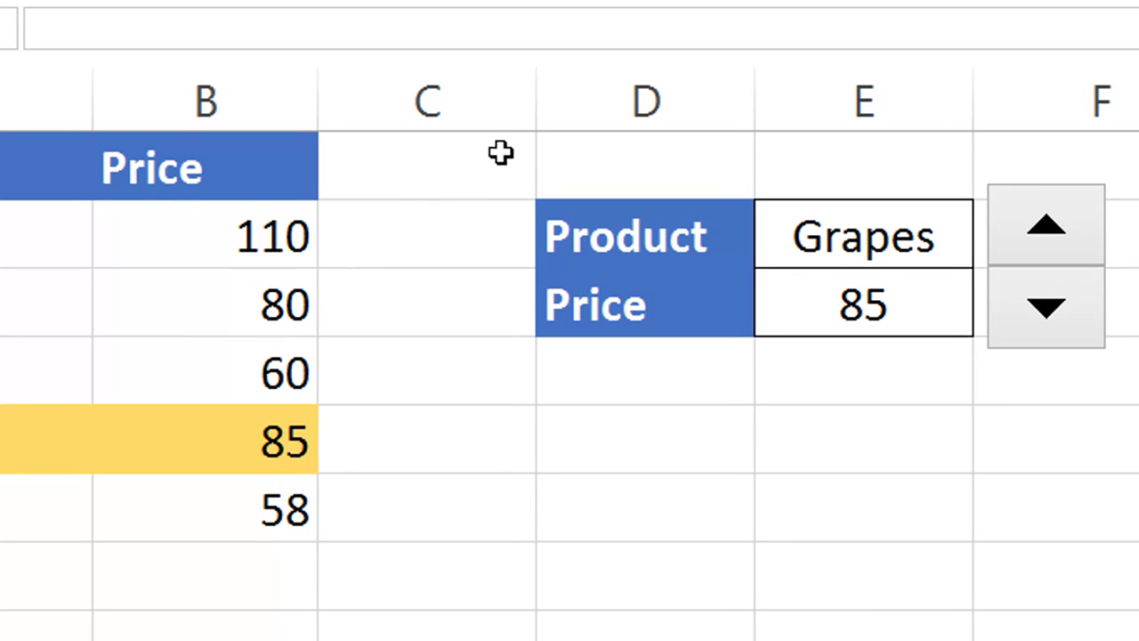
Narrow column C, review E3's IFERROR(VLOOKUP) formula unchanged, then clear cells E2:E3
drag(536, 111, 430, 134)
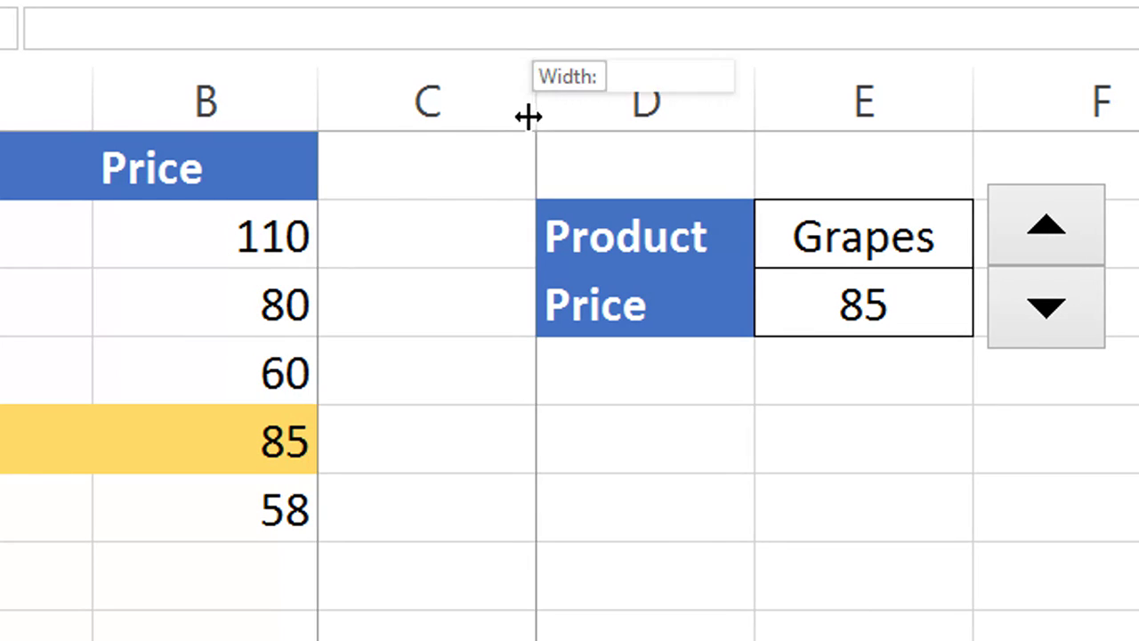
click(809, 309)
double_click(772, 307)
click(781, 307)
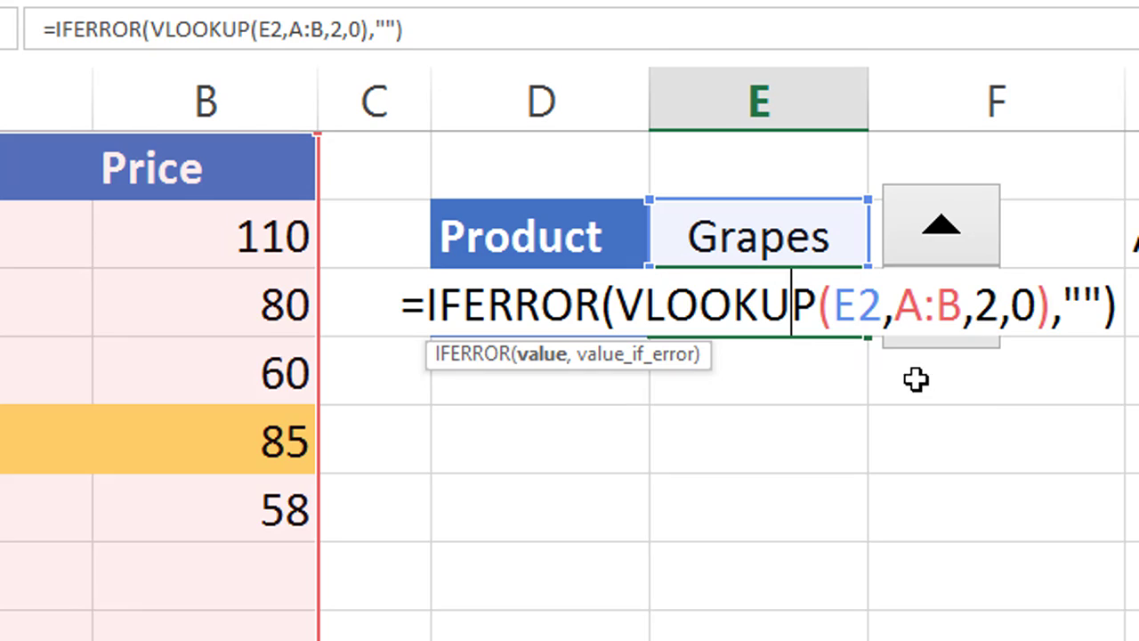
click(443, 318)
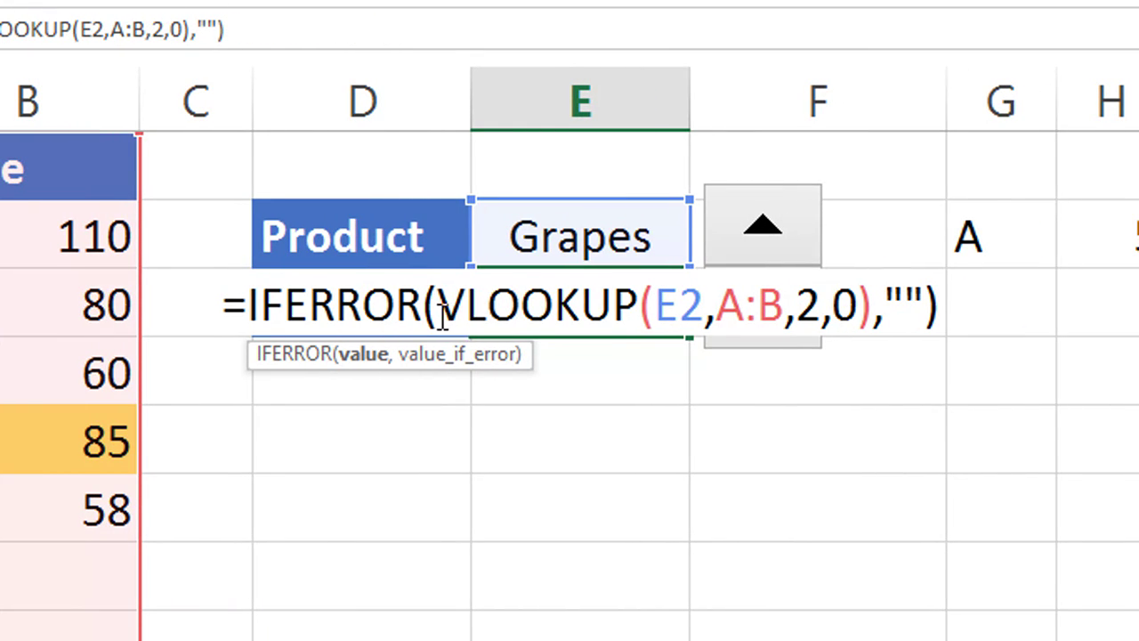
drag(442, 319, 638, 311)
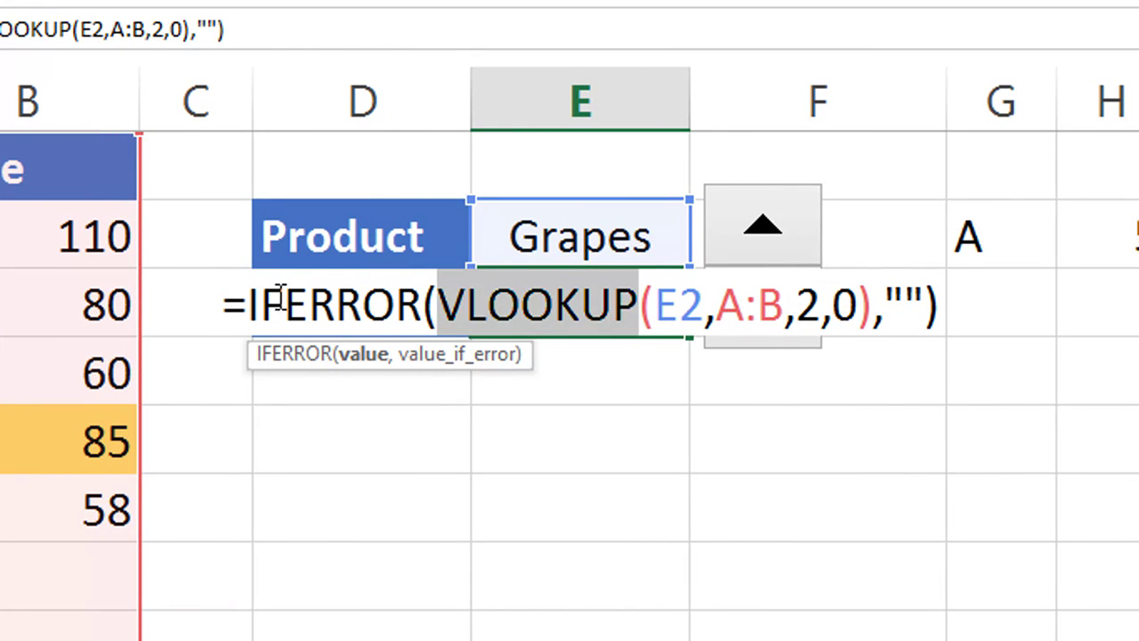
click(248, 306)
drag(251, 306, 425, 307)
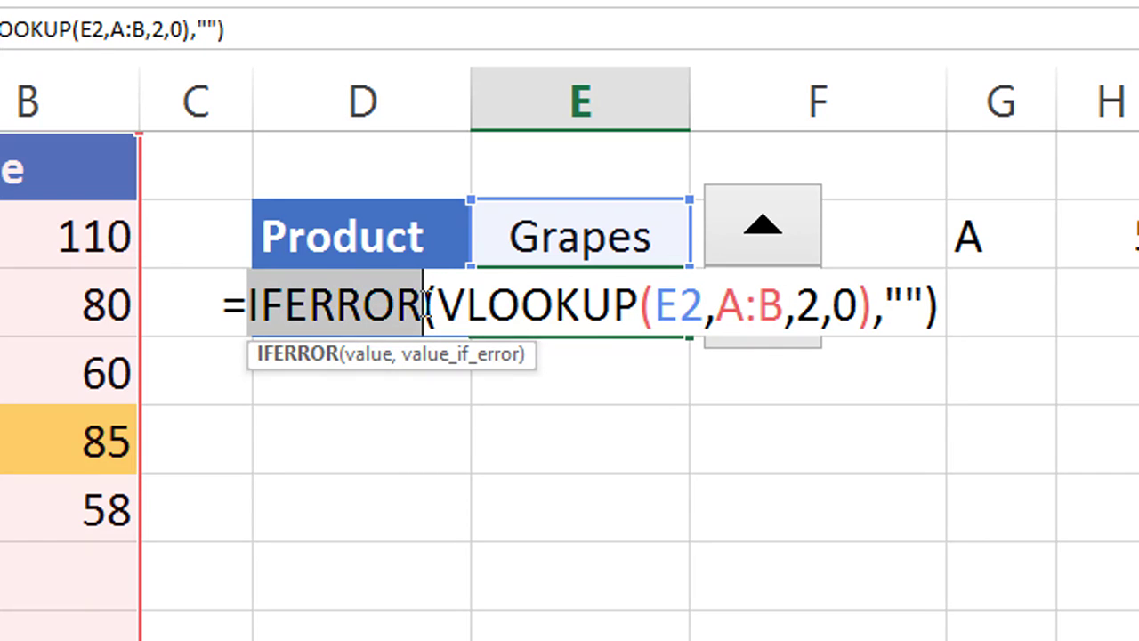
key(Return)
drag(587, 247, 591, 294)
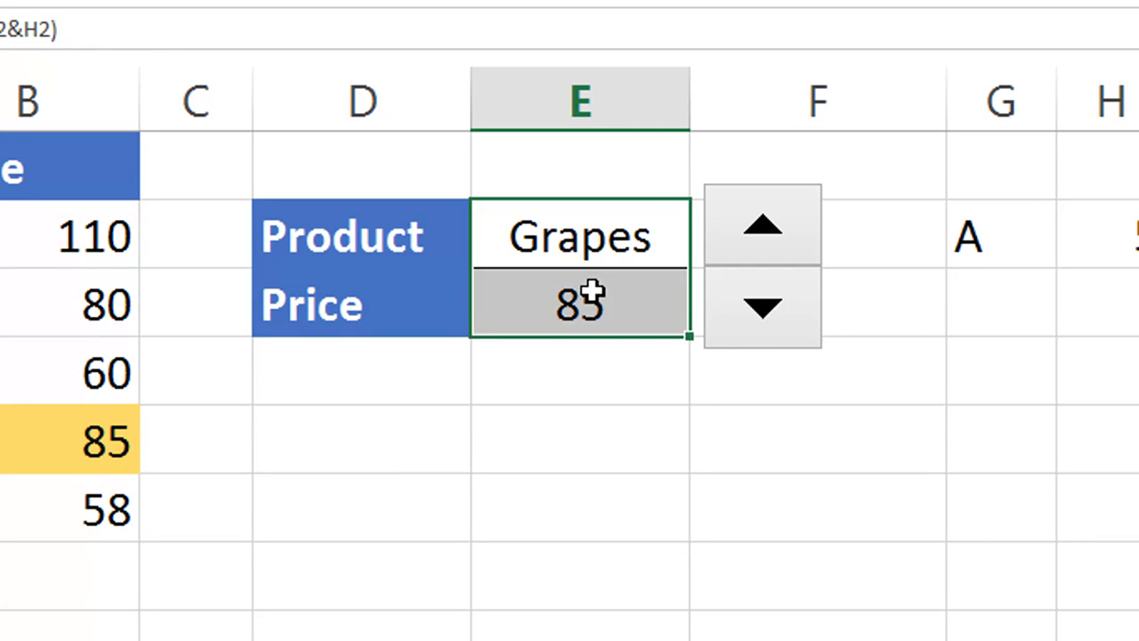
key(Delete)
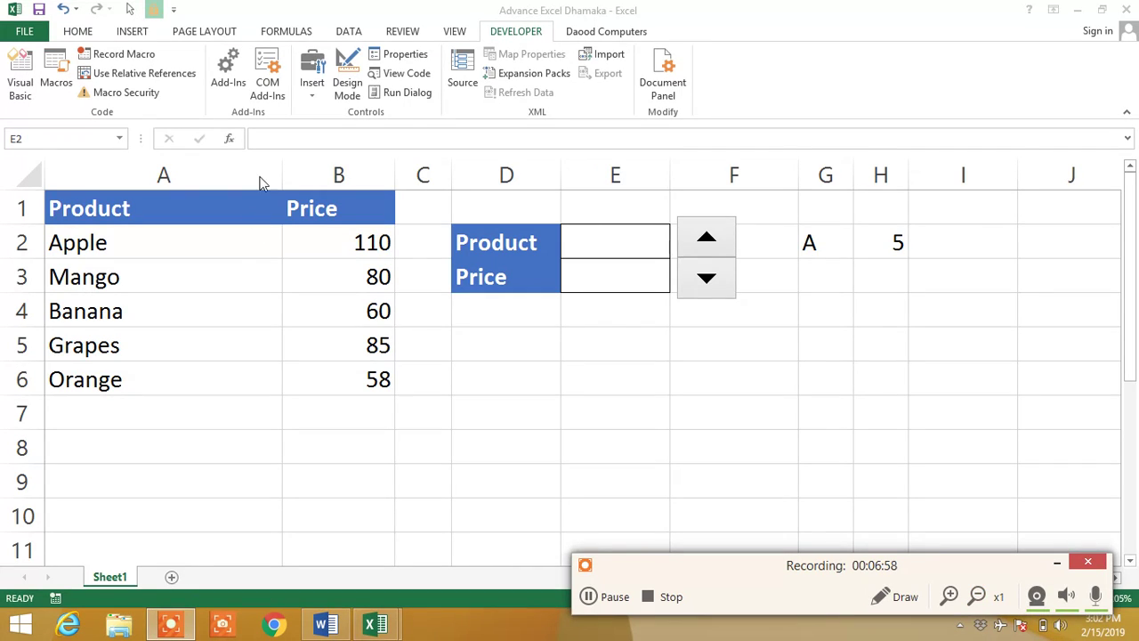
click(226, 173)
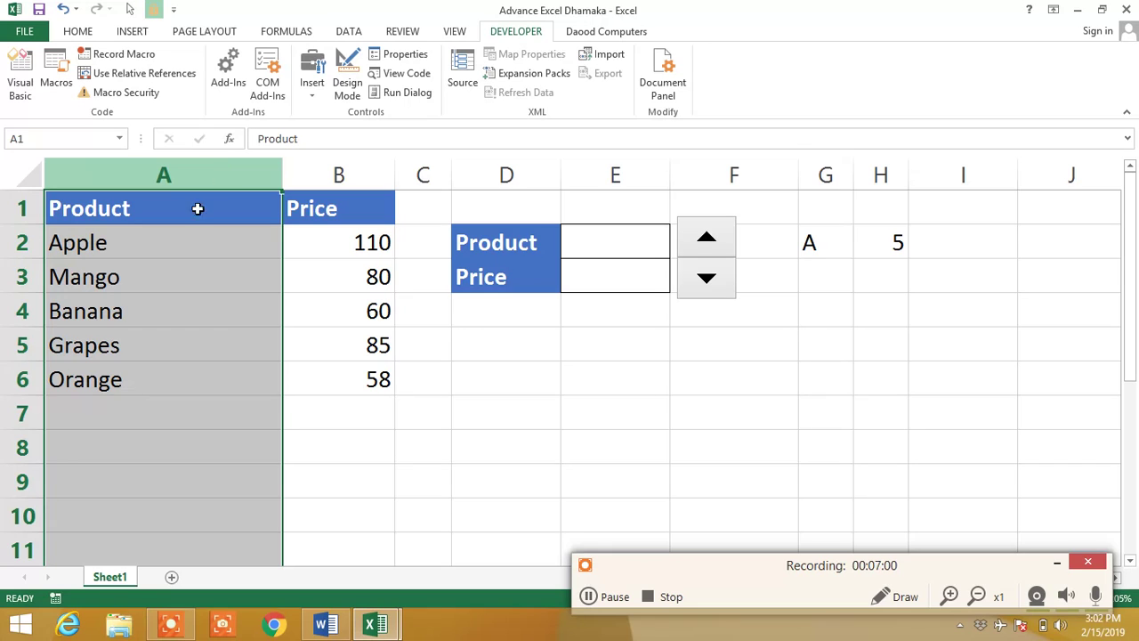
click(360, 174)
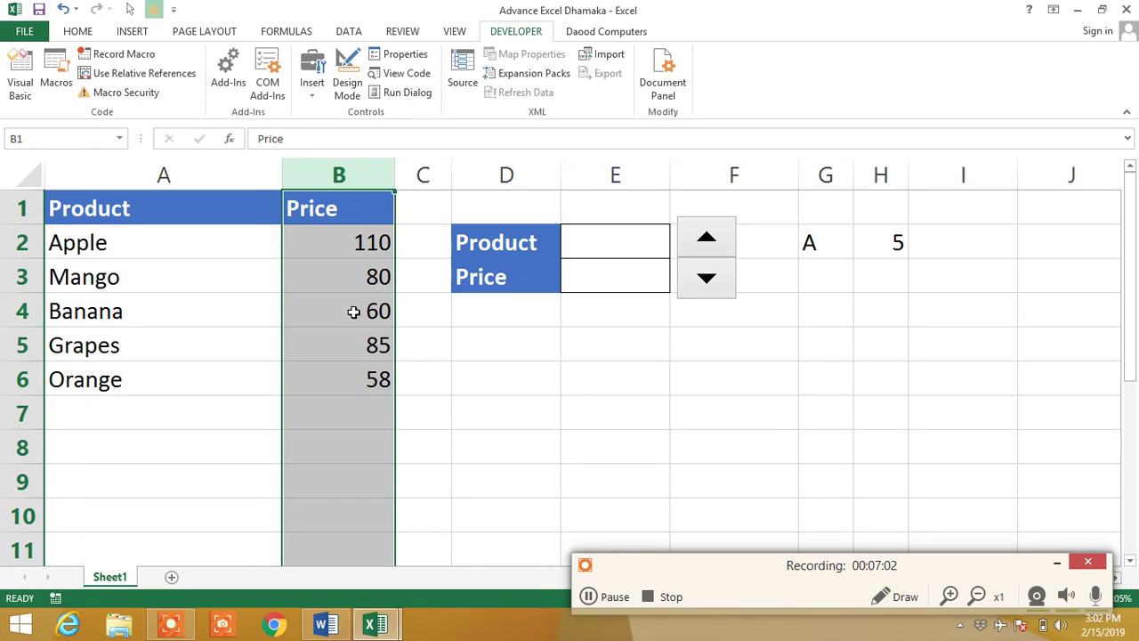
click(837, 240)
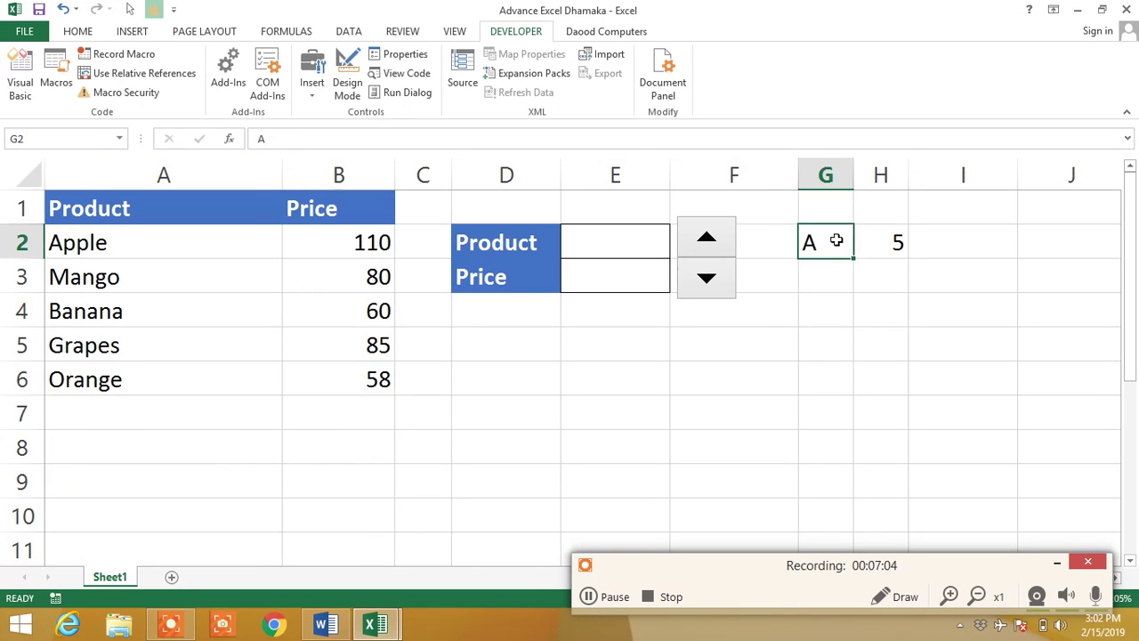
click(894, 242)
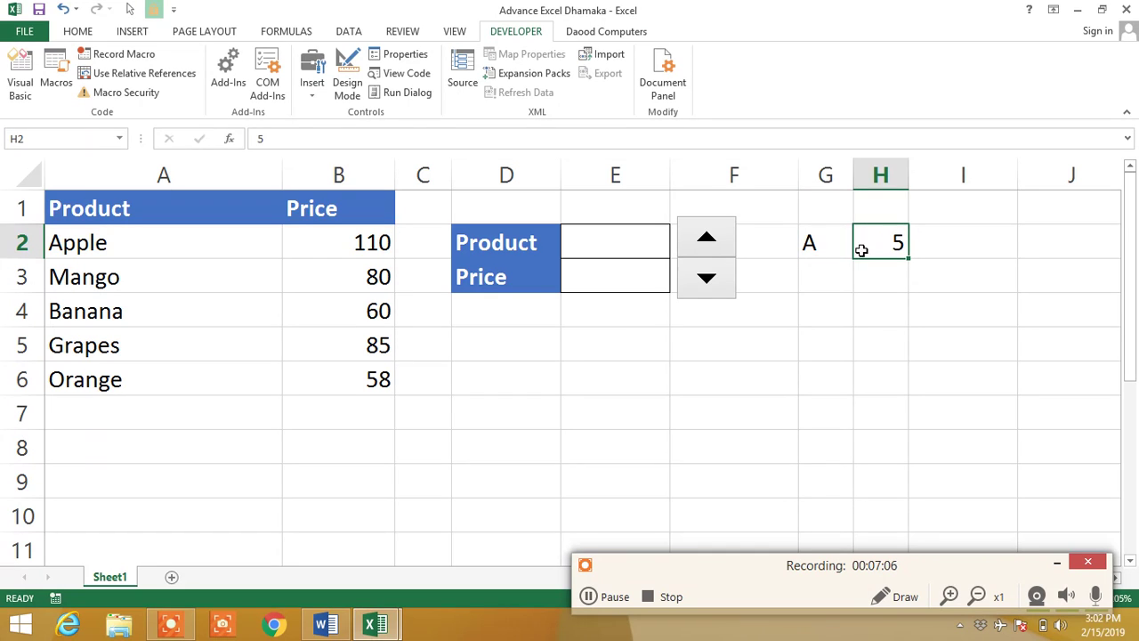
click(830, 243)
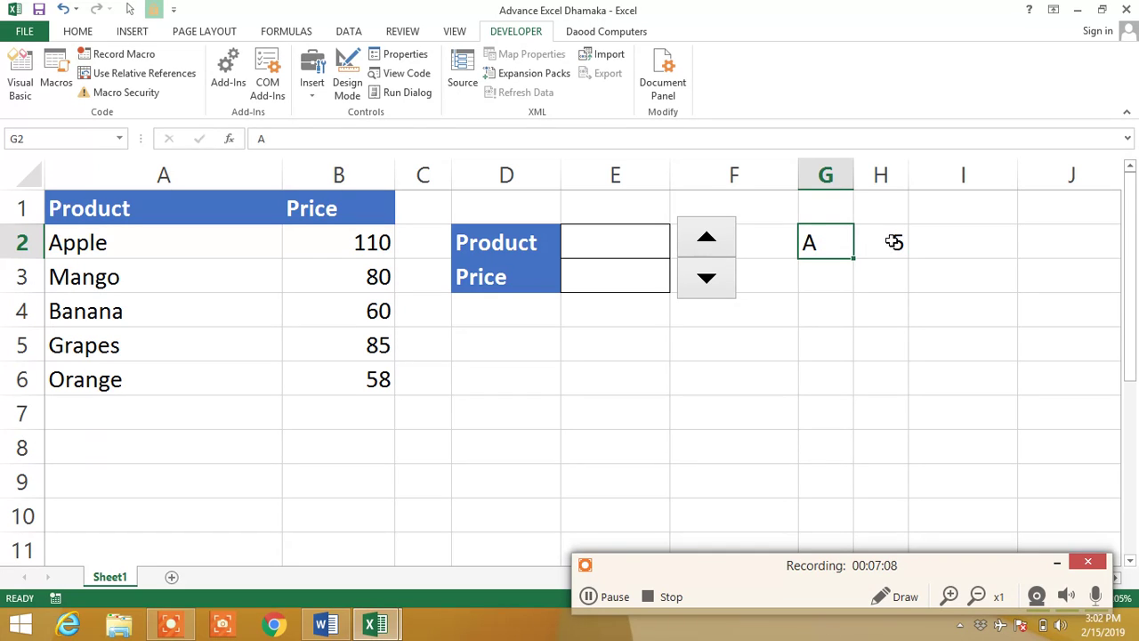
click(893, 242)
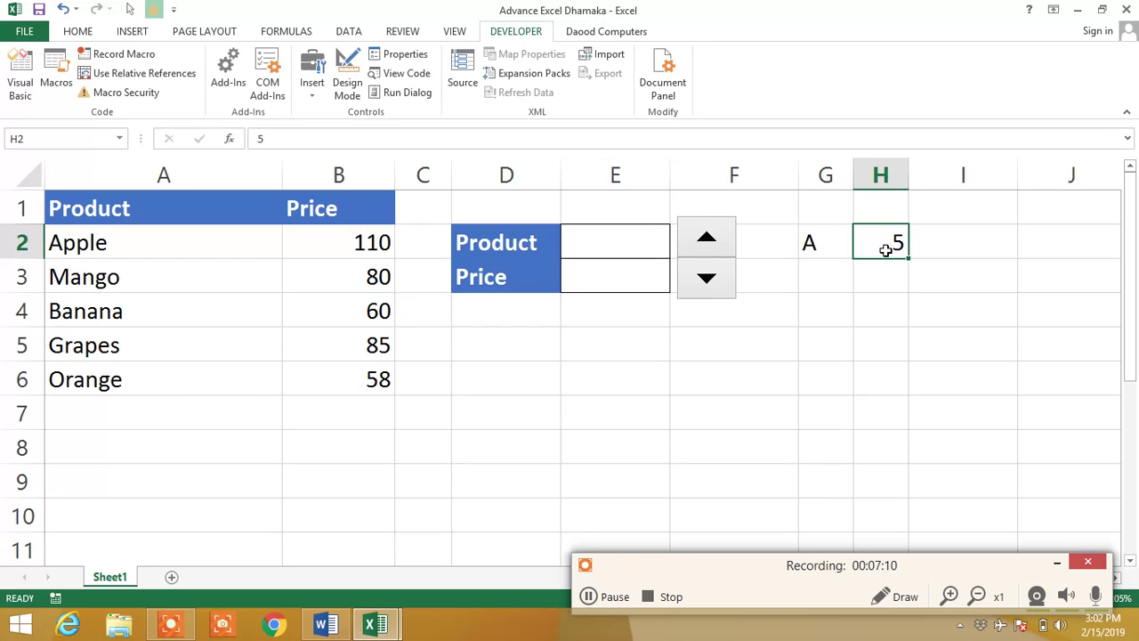
click(819, 246)
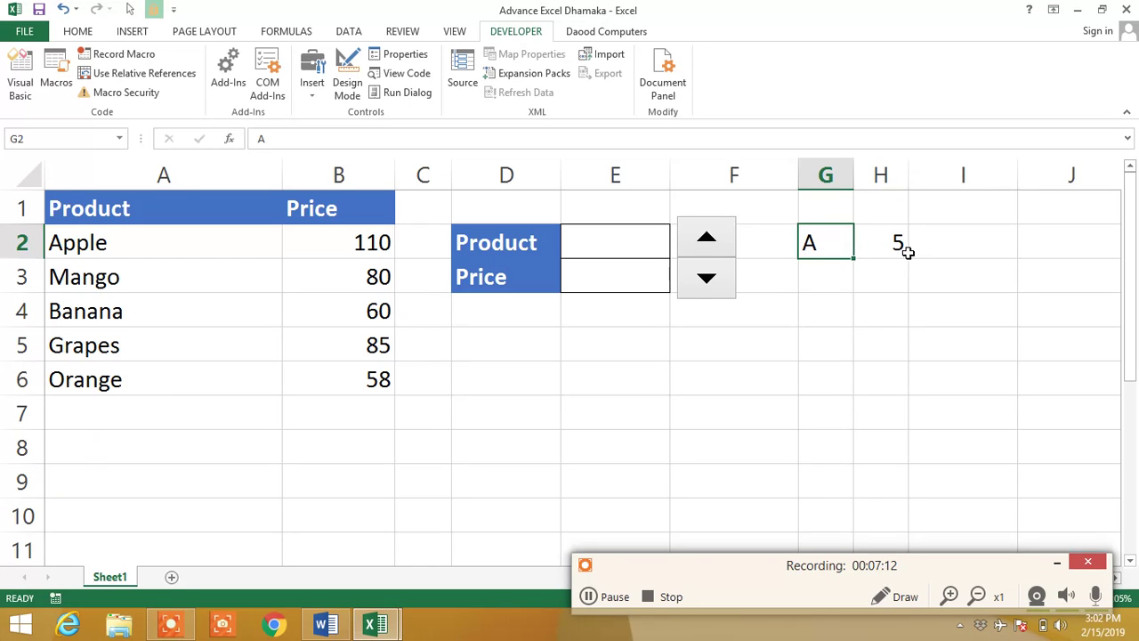
click(899, 242)
click(836, 242)
click(879, 246)
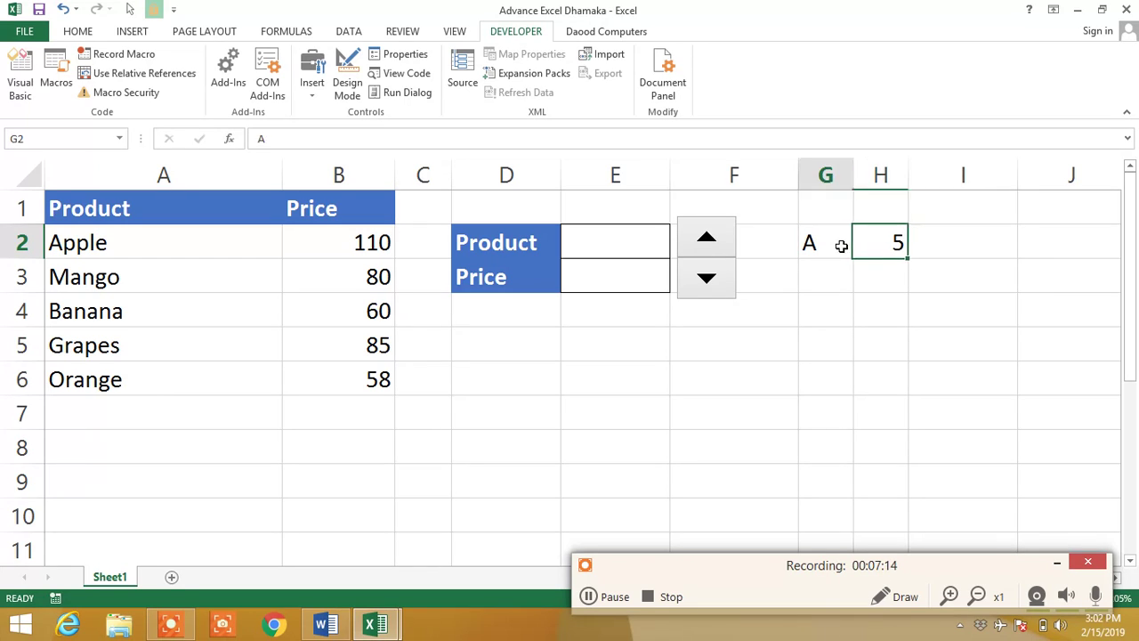
click(873, 244)
click(829, 244)
click(877, 244)
click(842, 246)
click(872, 245)
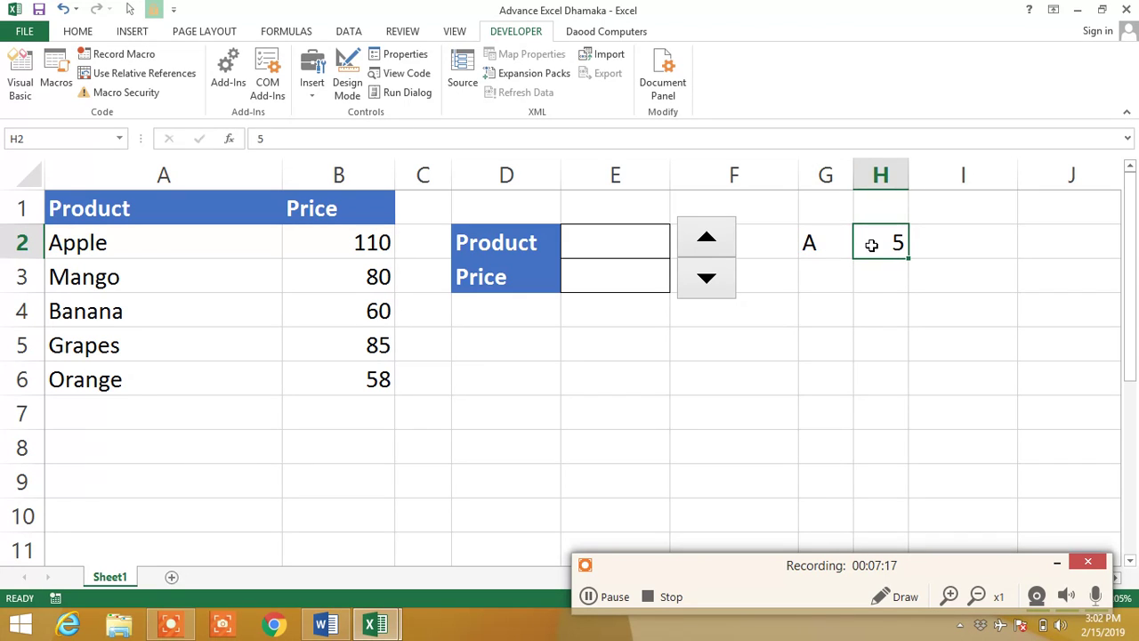
click(602, 240)
Enter =INDIRECT(G2&H2) in the Product cell E2
text(=)
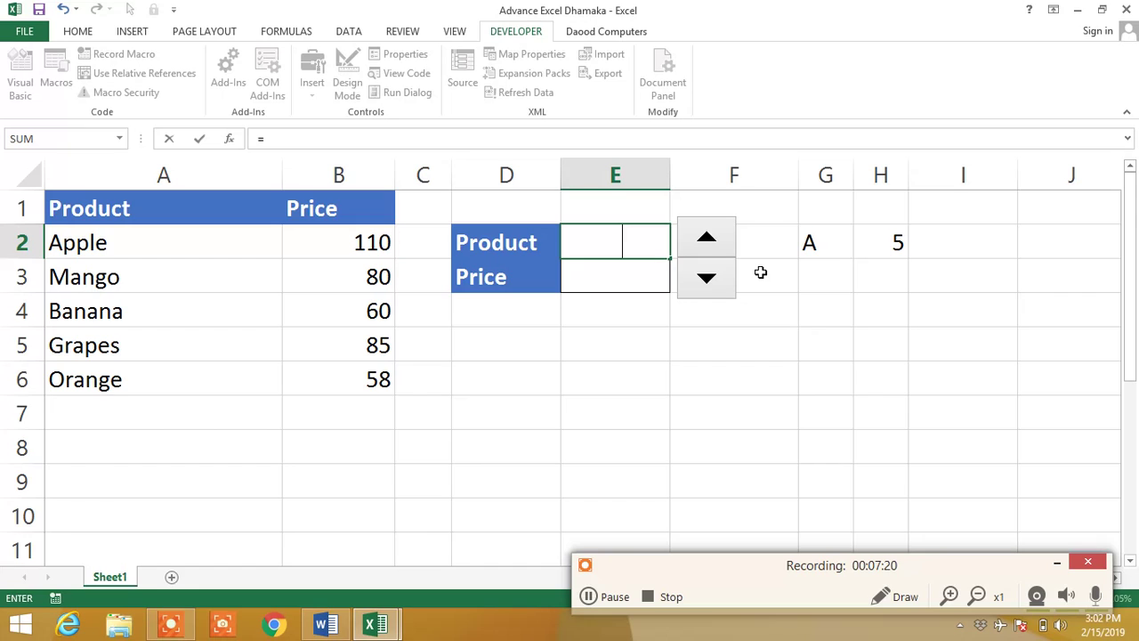
click(952, 594)
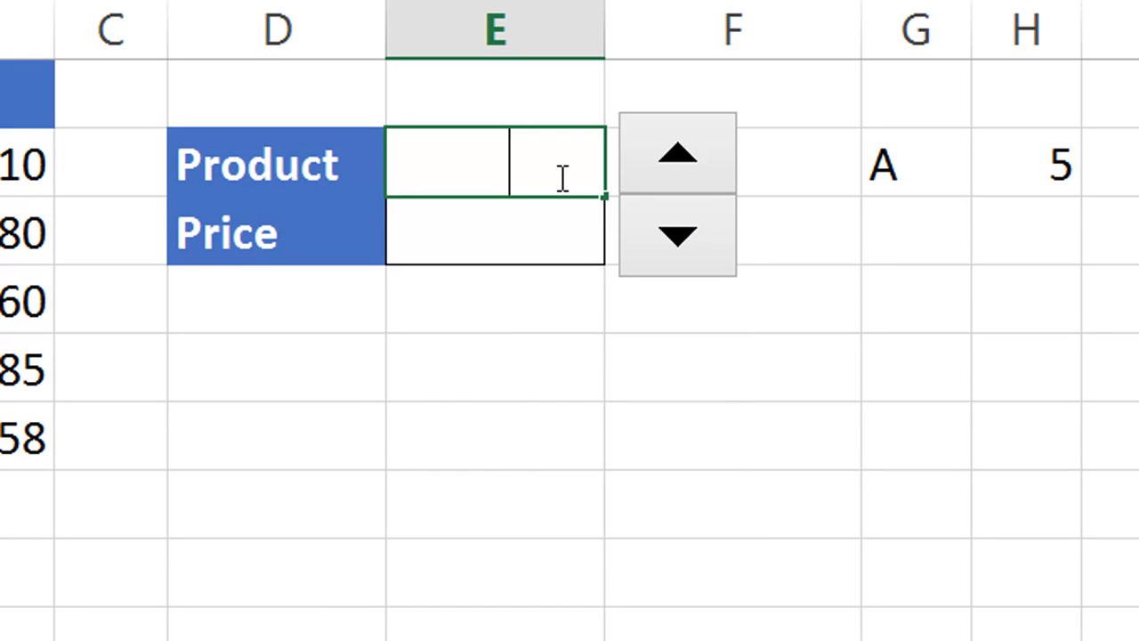
text(=)
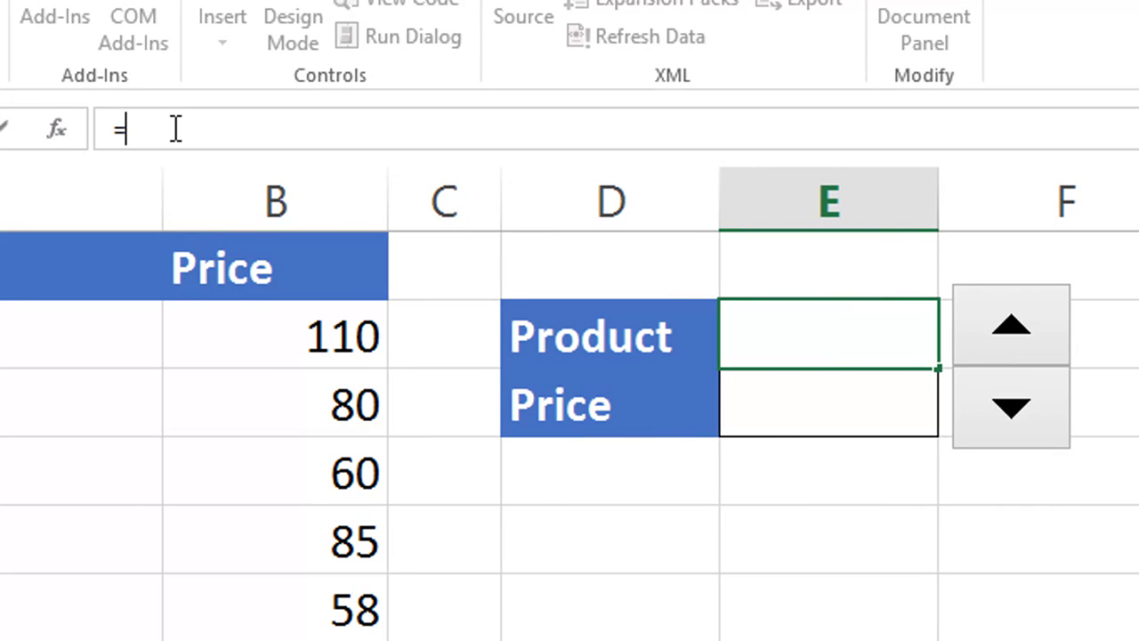
text(indi)
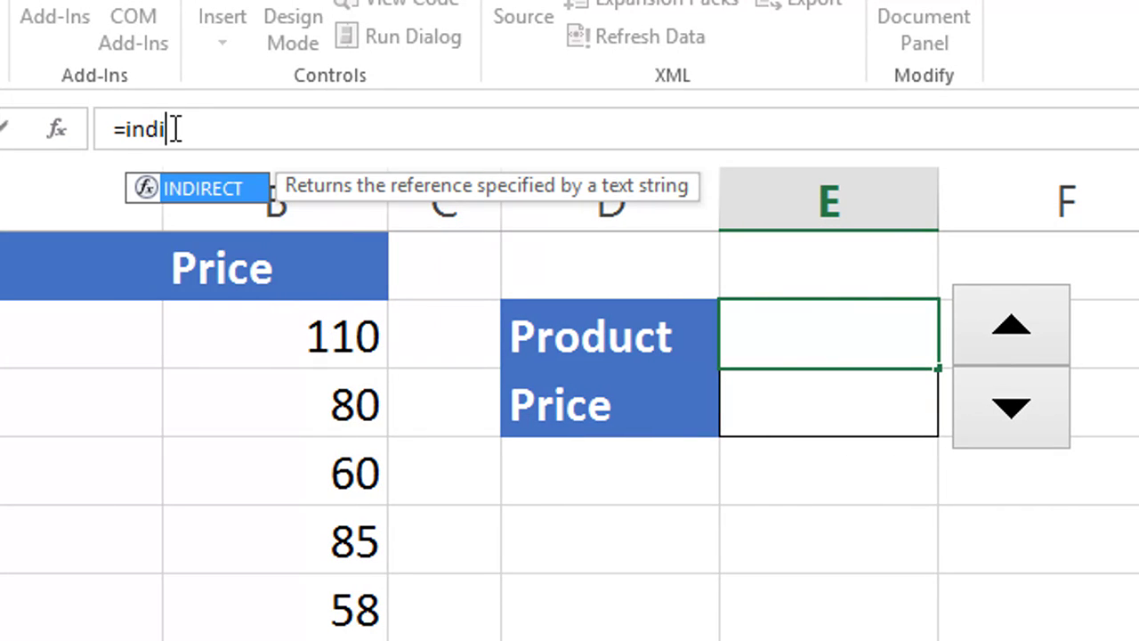
text(indi()
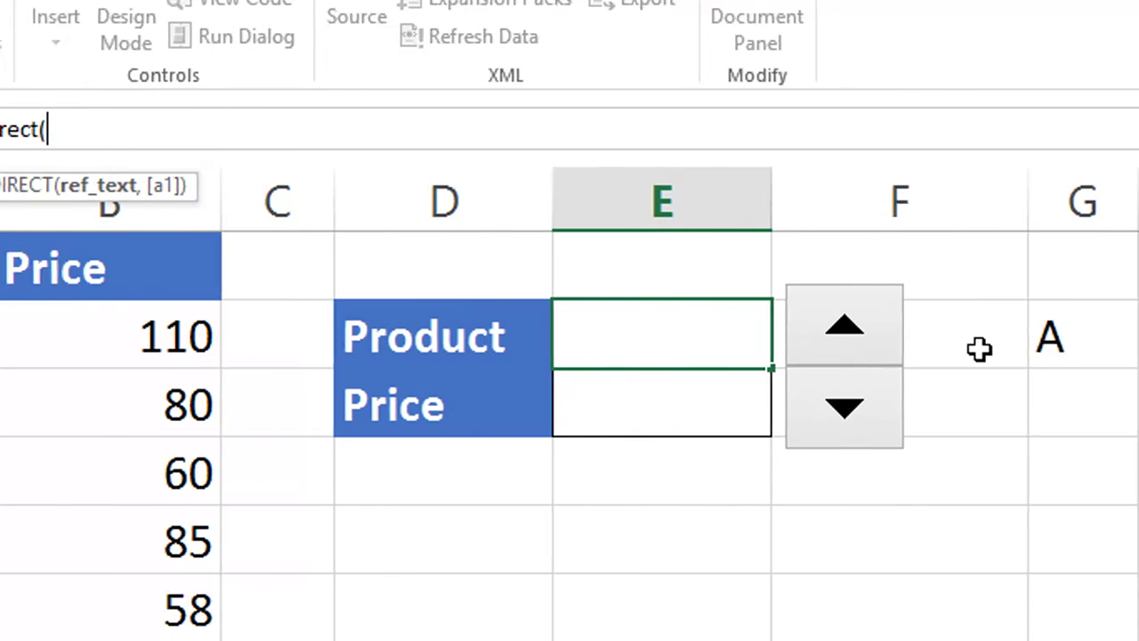
click(966, 349)
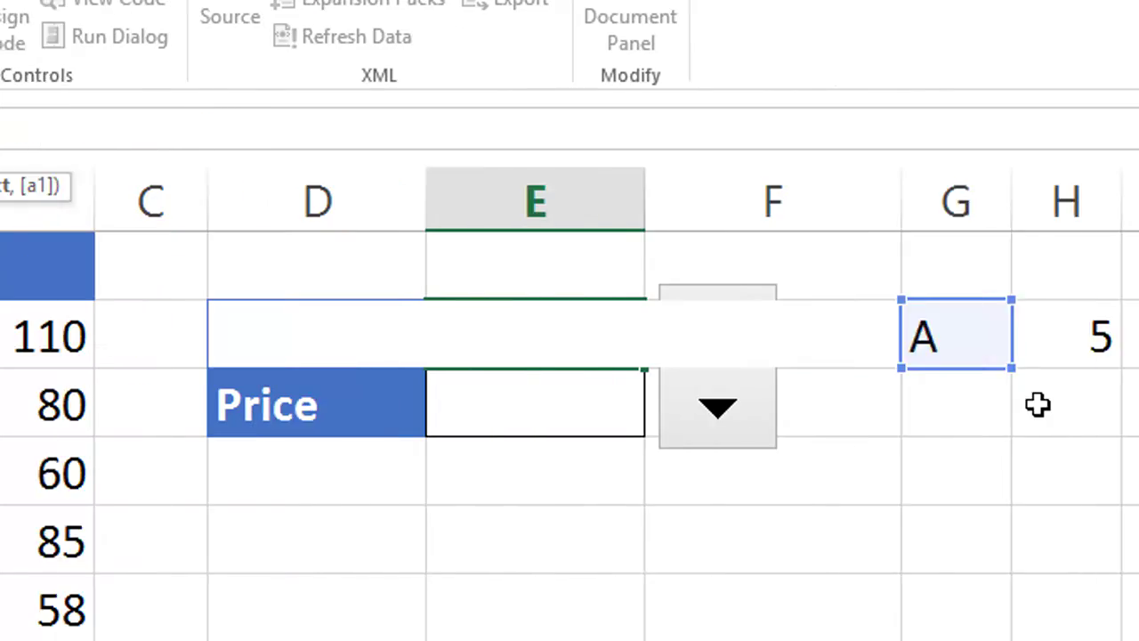
click(968, 336)
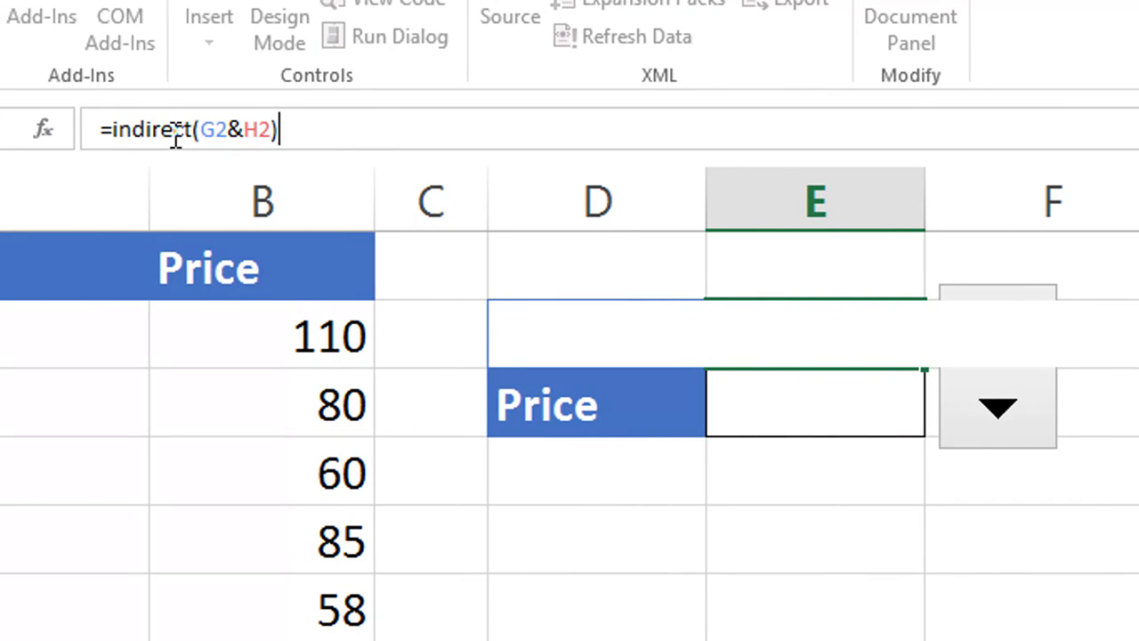
key(Return)
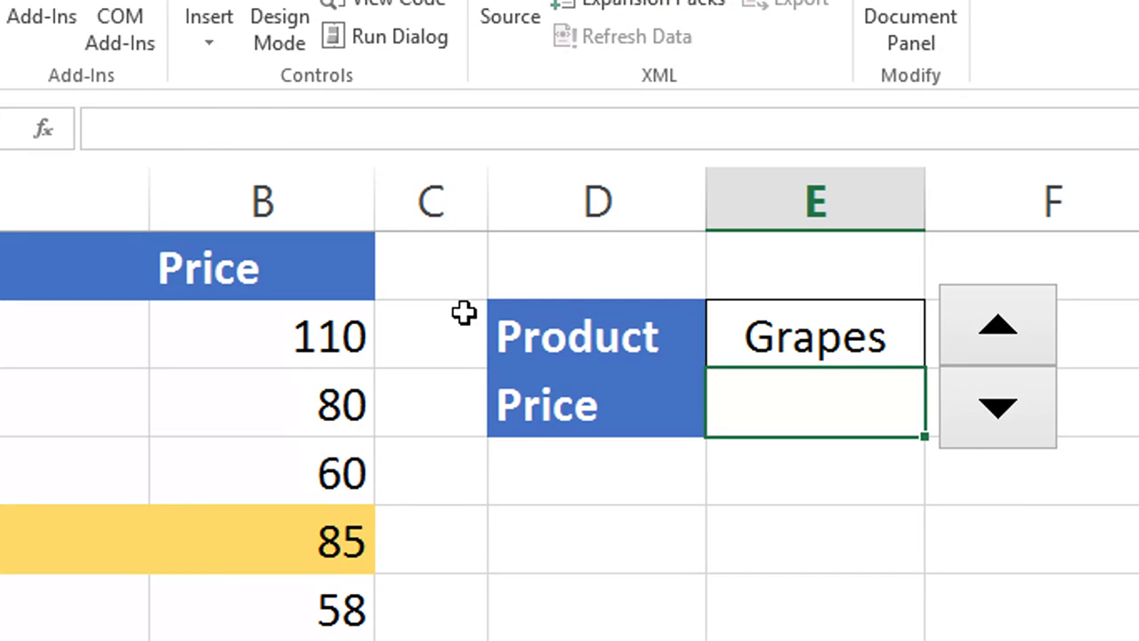
Check that E2 shows Grapes and compare it with Grapes in the product list
click(475, 353)
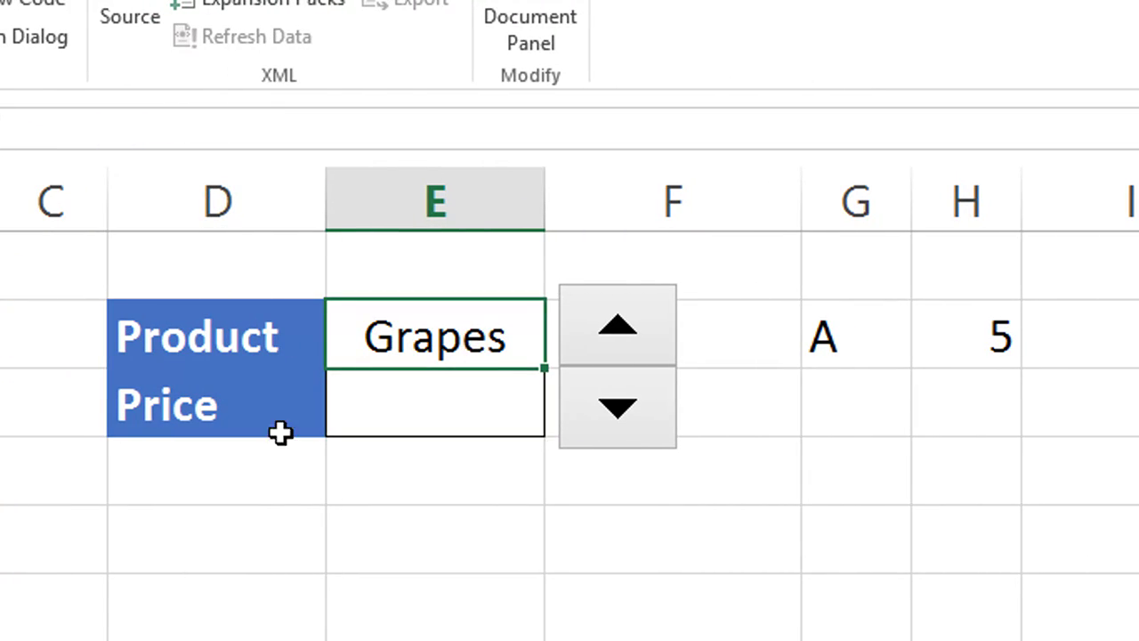
click(172, 523)
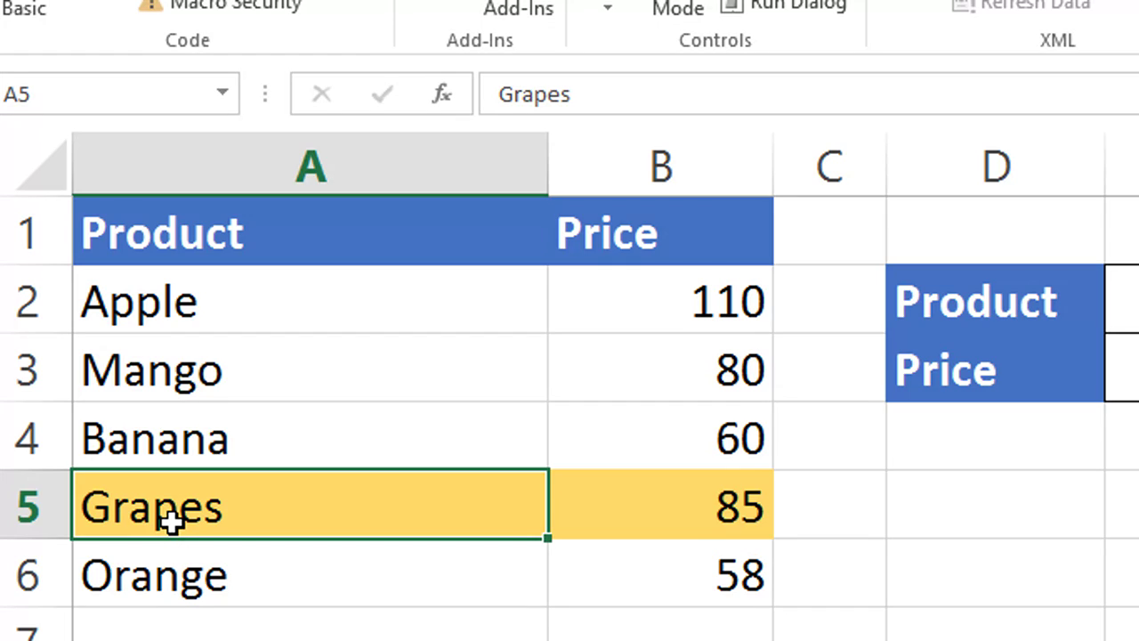
click(970, 308)
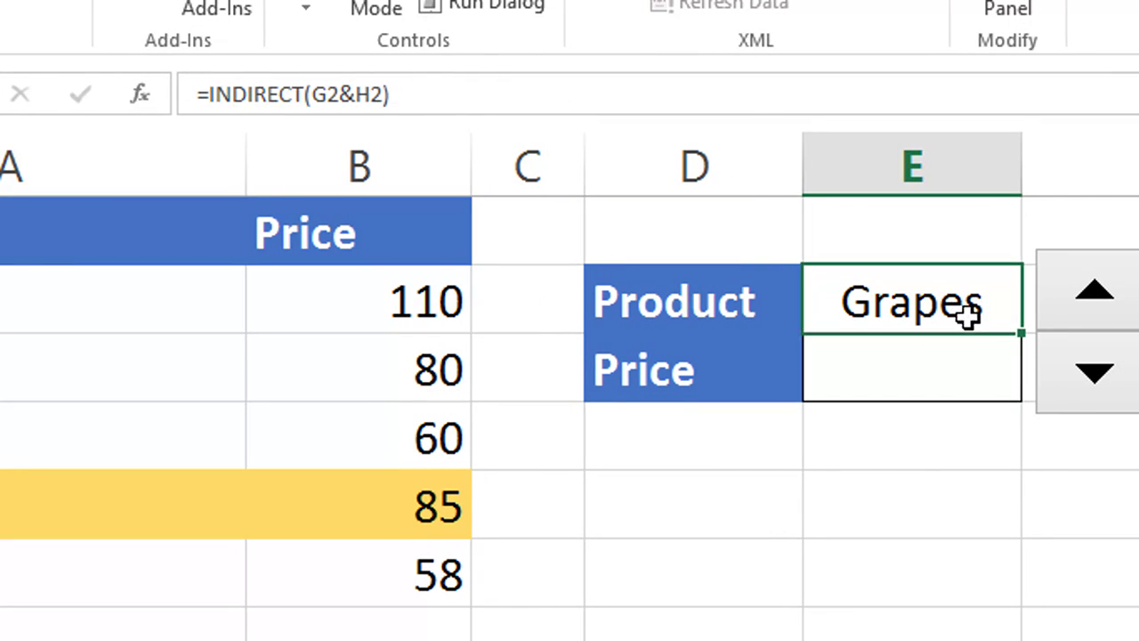
click(957, 372)
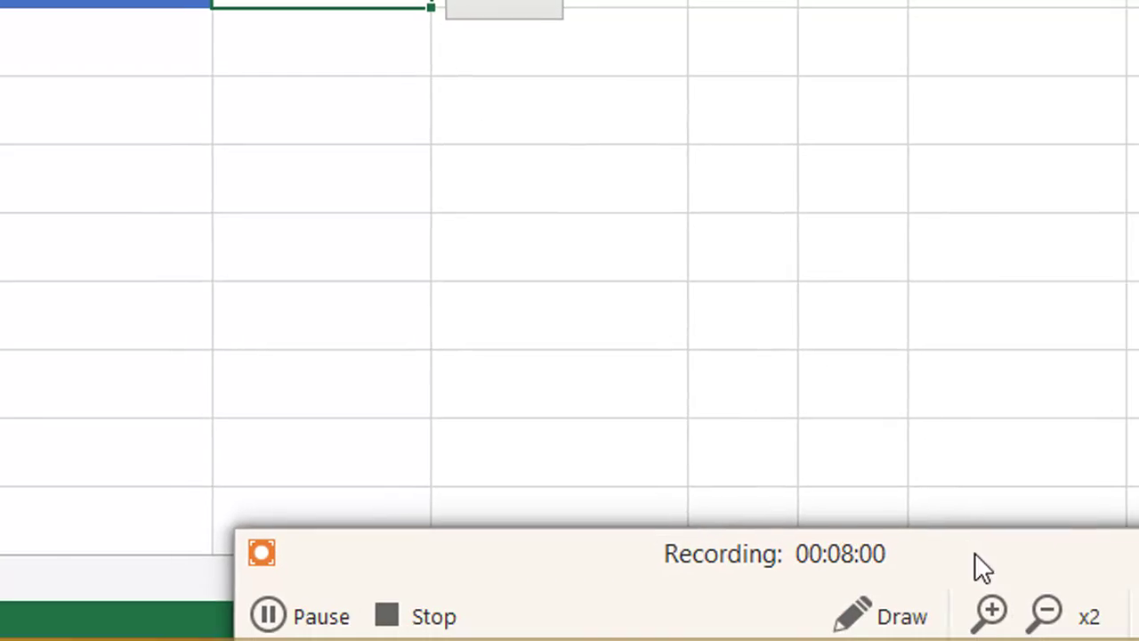
click(1047, 612)
click(623, 276)
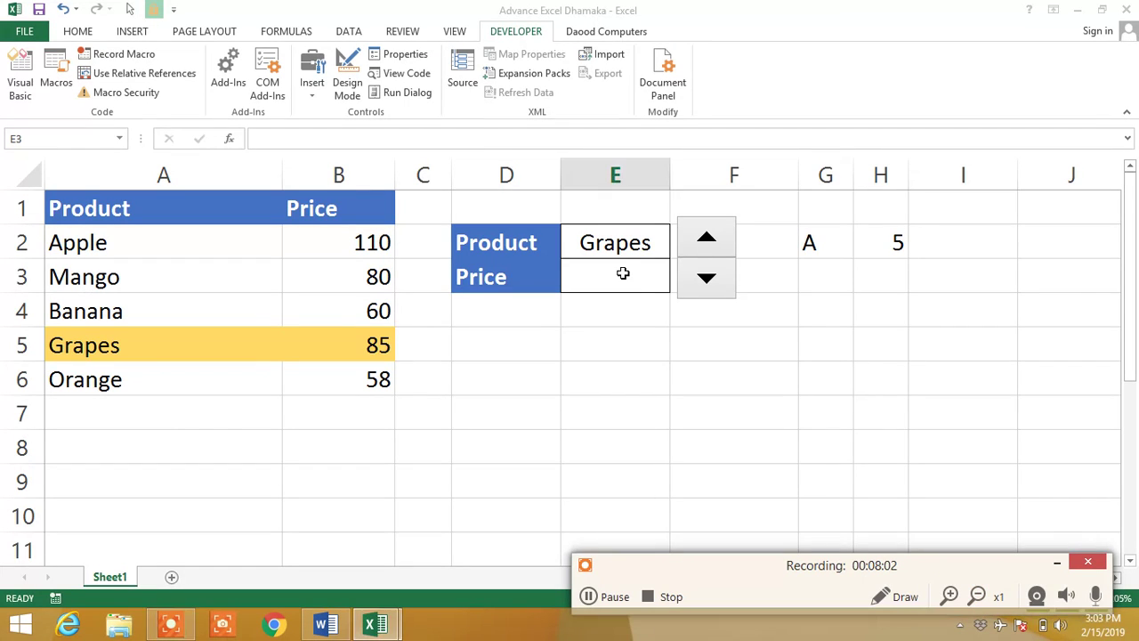
click(950, 594)
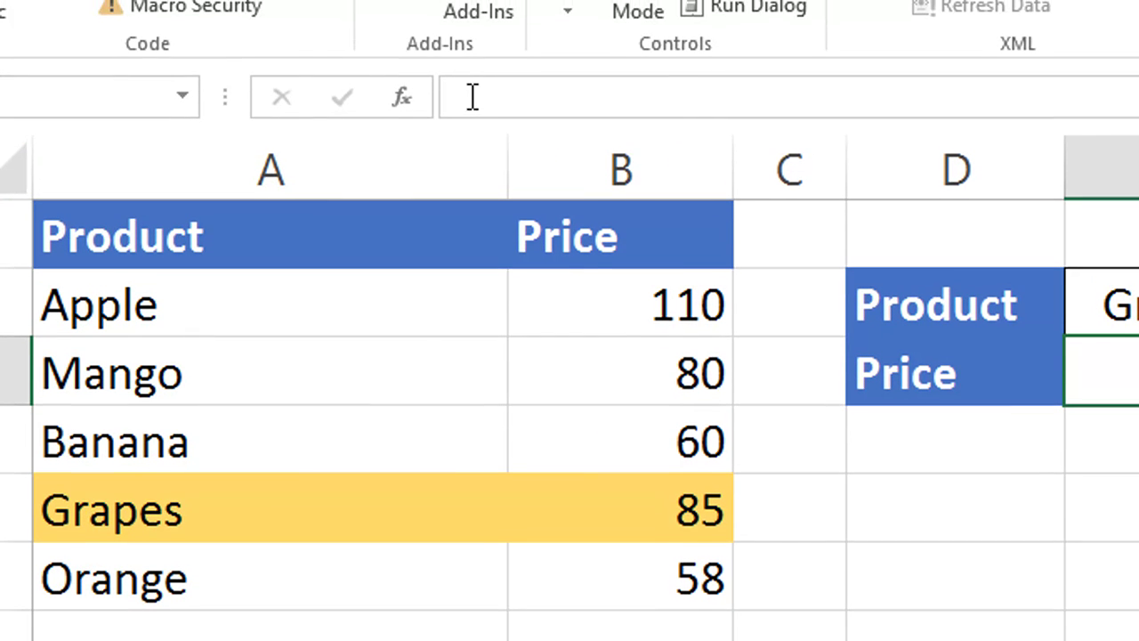
Start a VLOOKUP in E3 using E2 as lookup value and columns A:B as table
click(568, 80)
text(=)
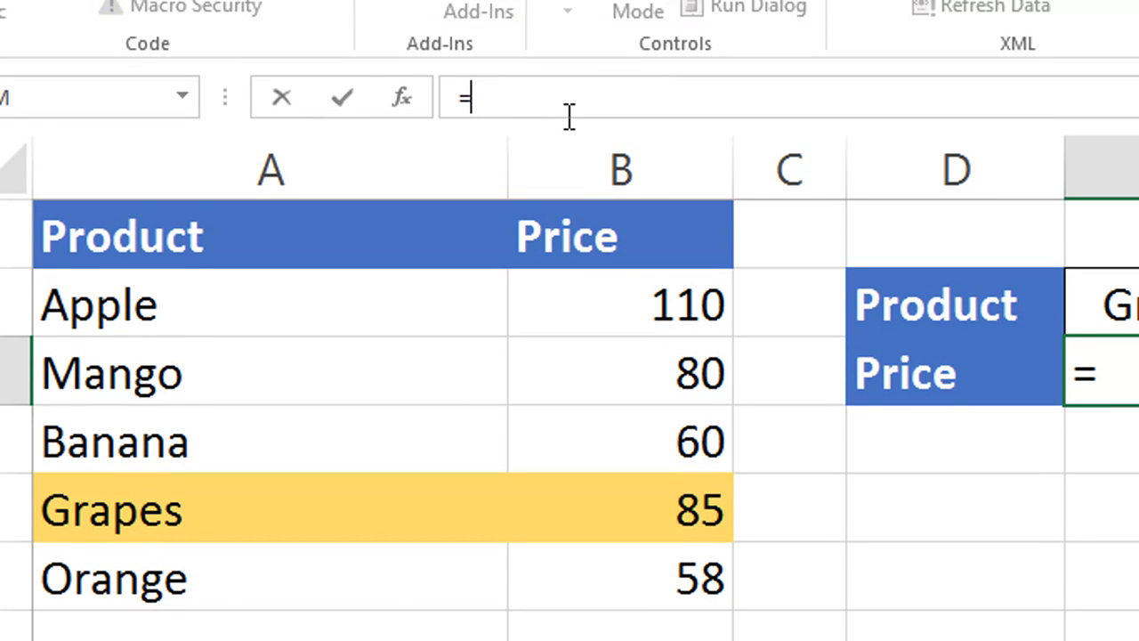
text(vl)
key(Tab)
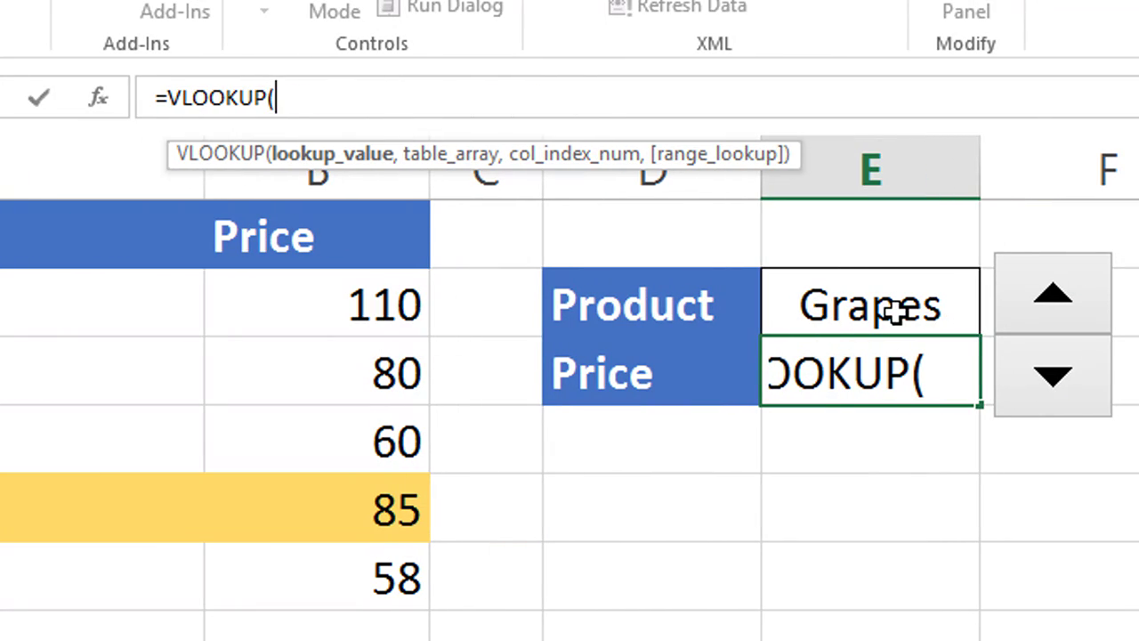
click(897, 311)
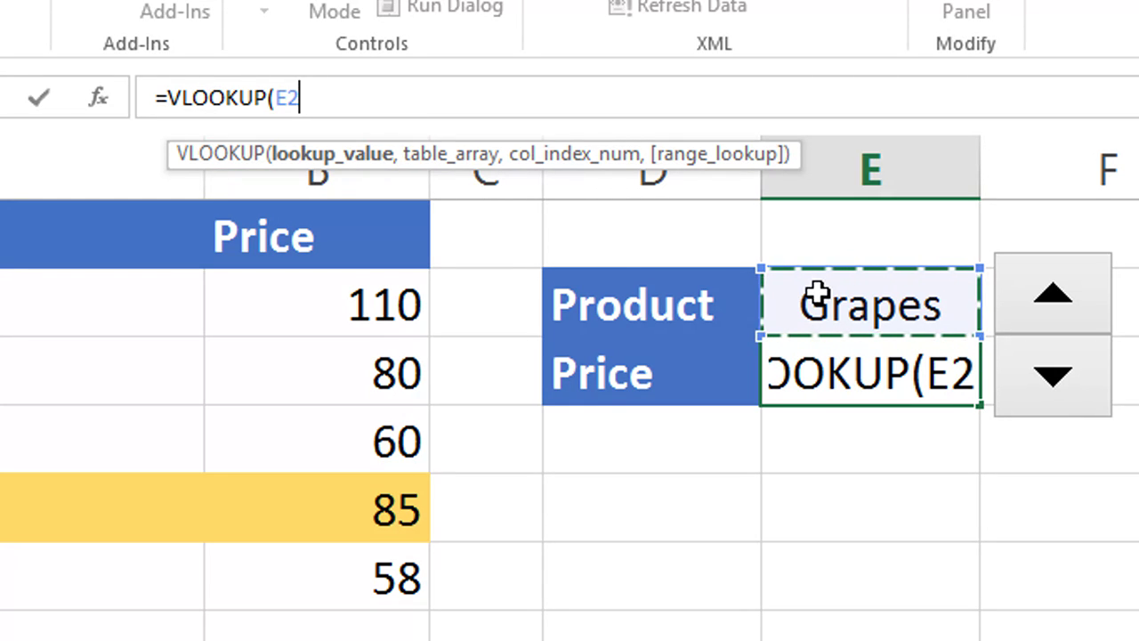
text(,)
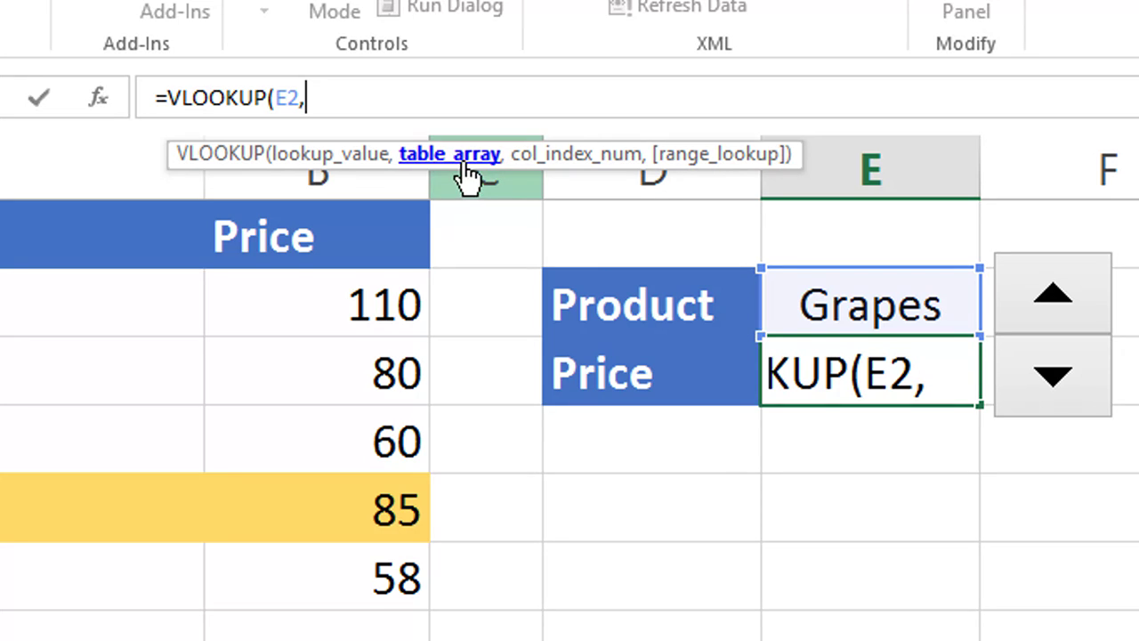
click(171, 181)
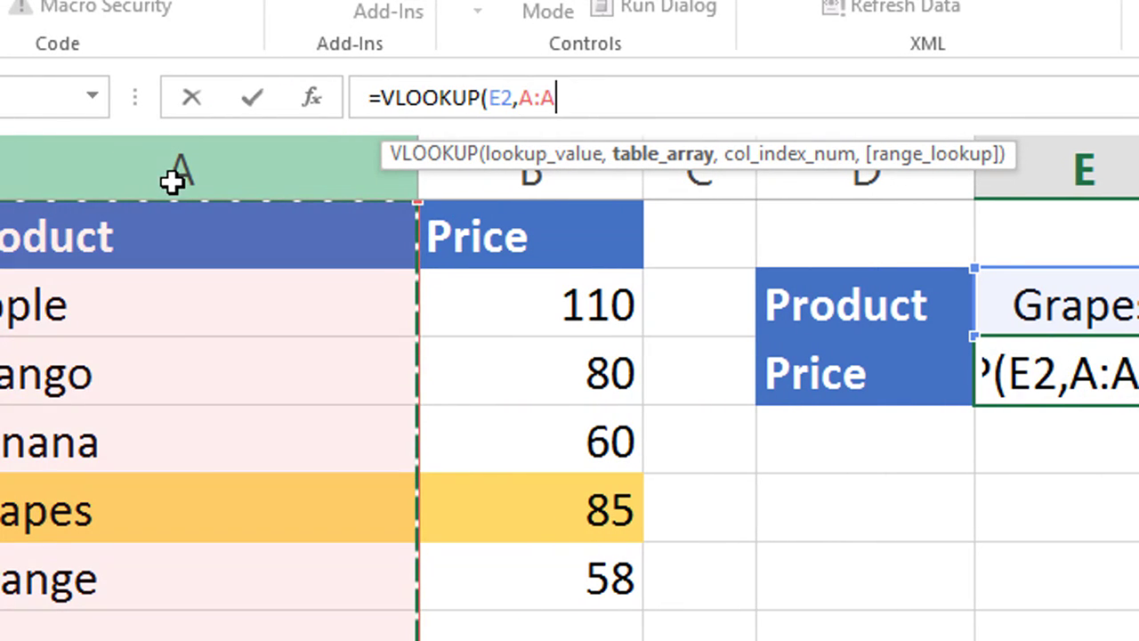
drag(172, 181, 449, 198)
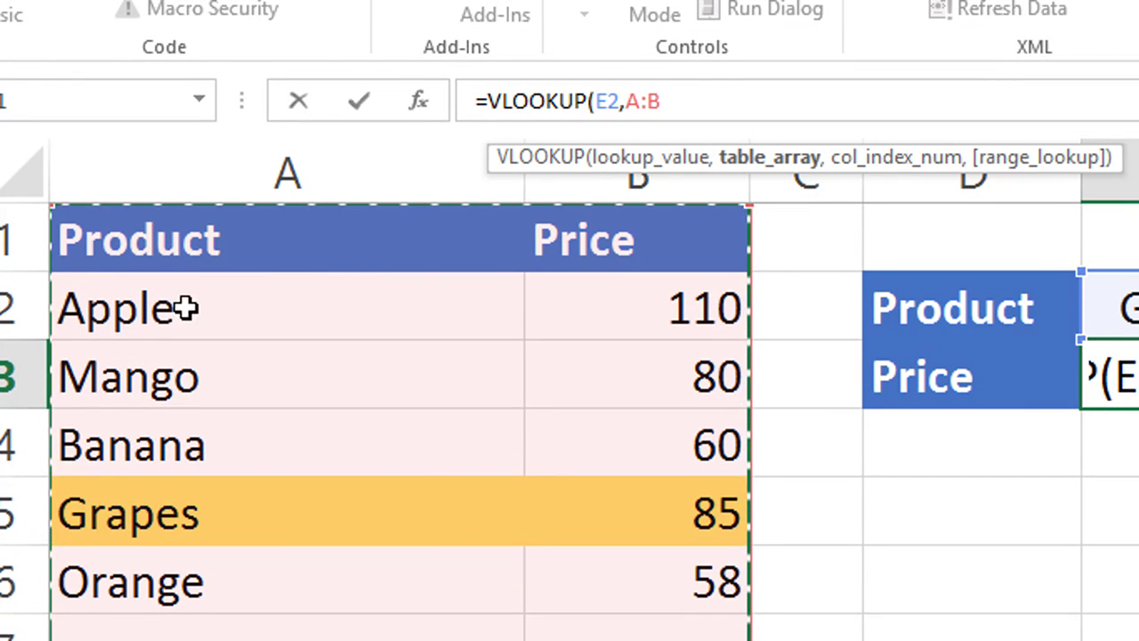
drag(101, 311, 725, 567)
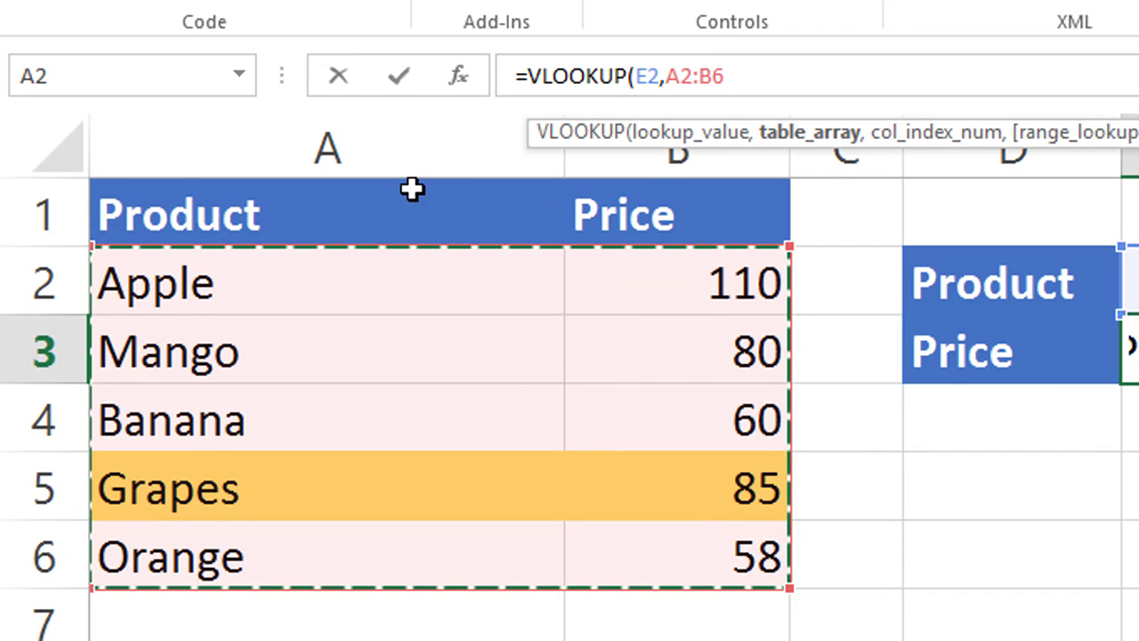
drag(407, 160, 584, 163)
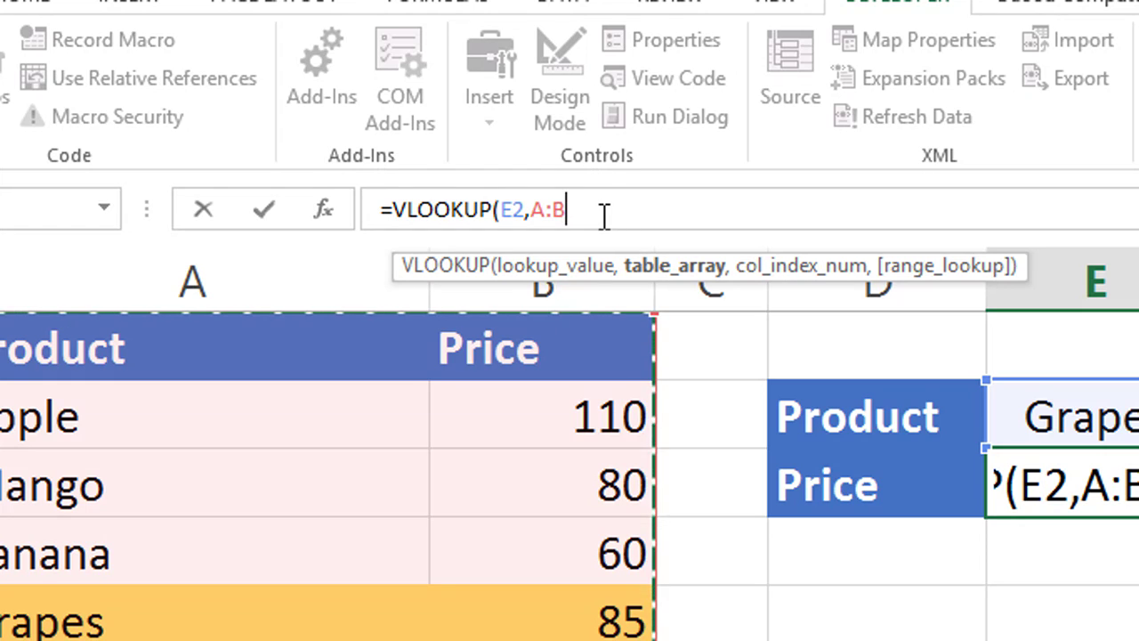
Complete the lookup with column 2 and exact match 0, so E3 returns 85
text(,2)
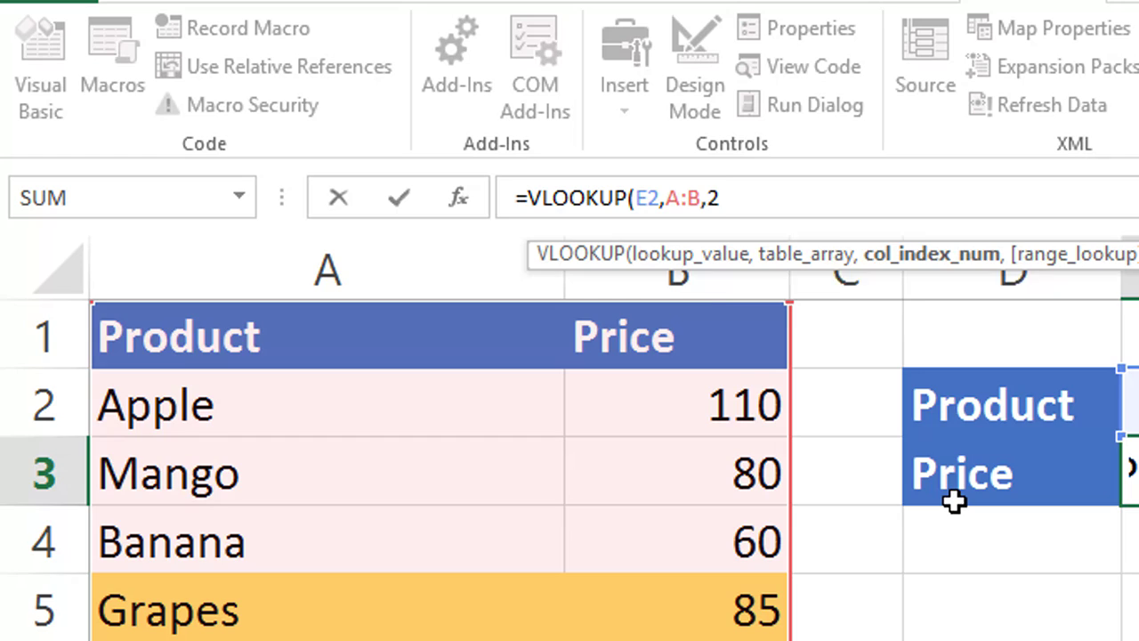
text(,)
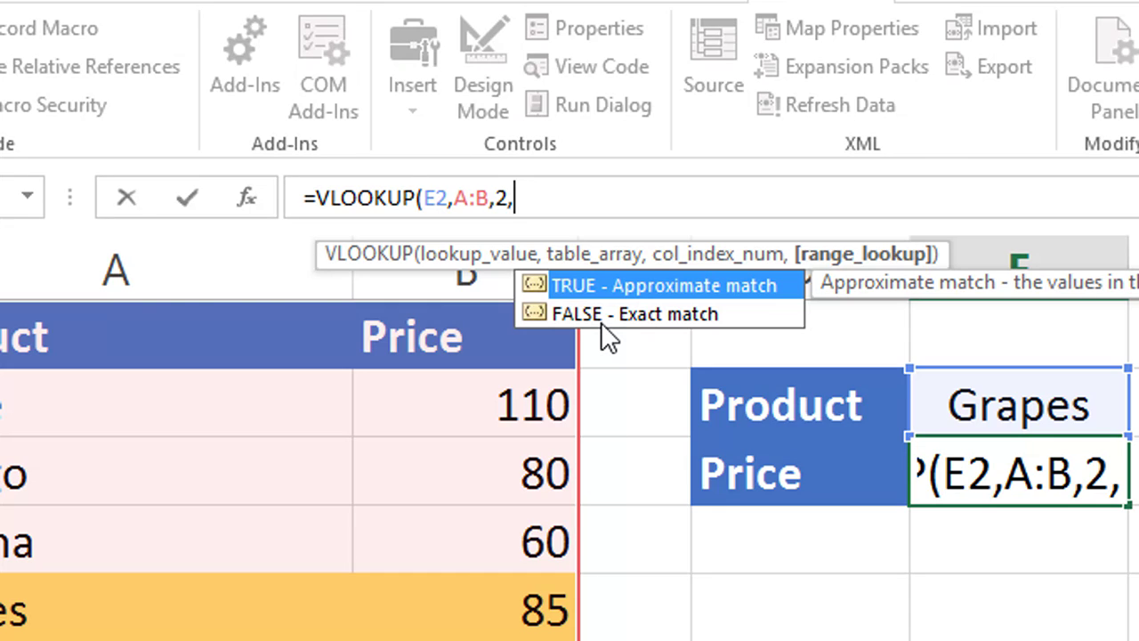
text(0))
key(Return)
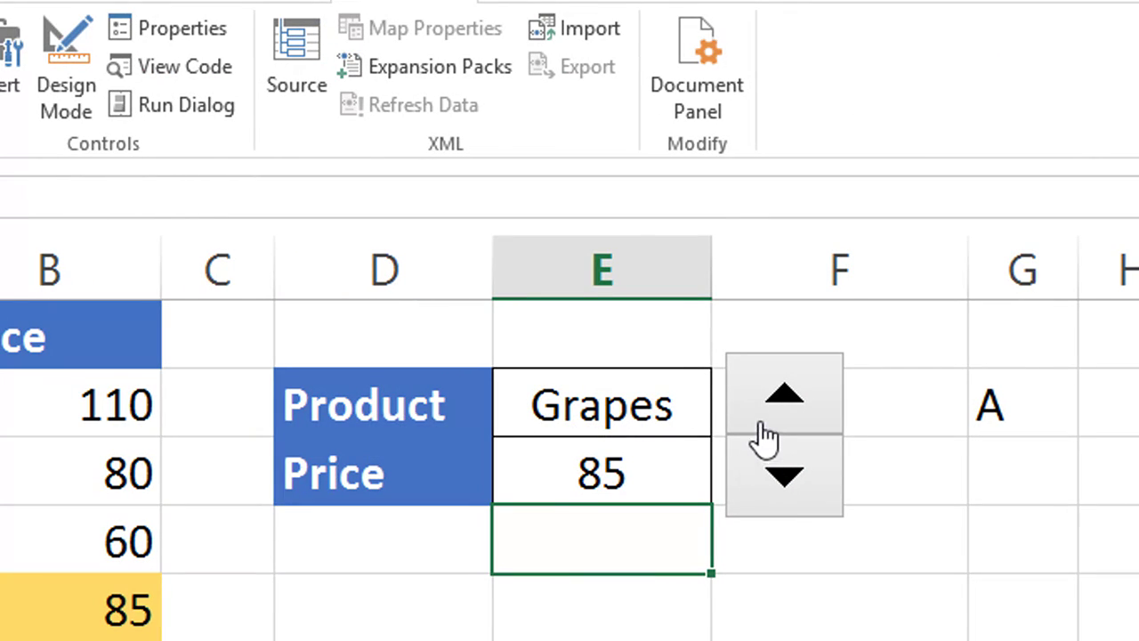
click(687, 412)
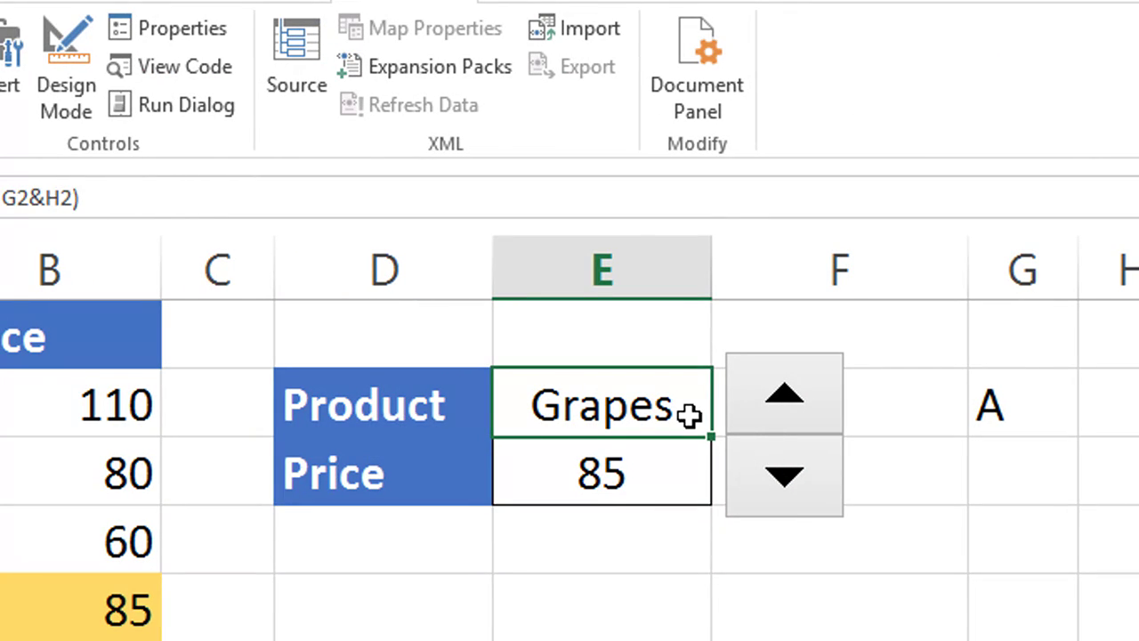
Clear E2 to test the price lookup, then restore it with undo
key(Delete)
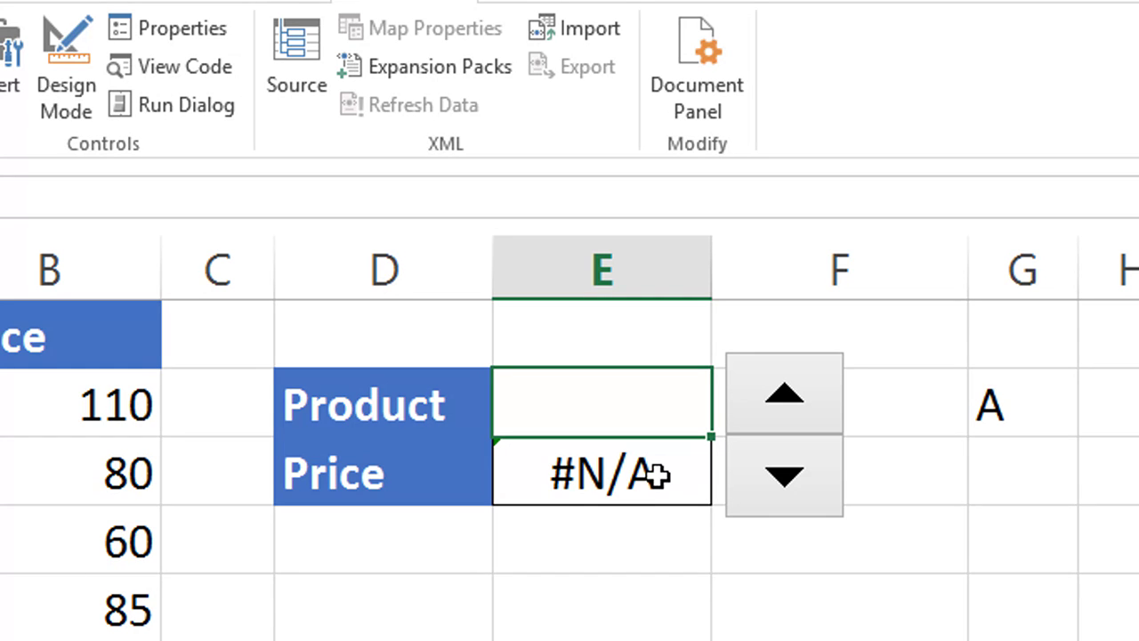
key(ctrl+z)
click(657, 476)
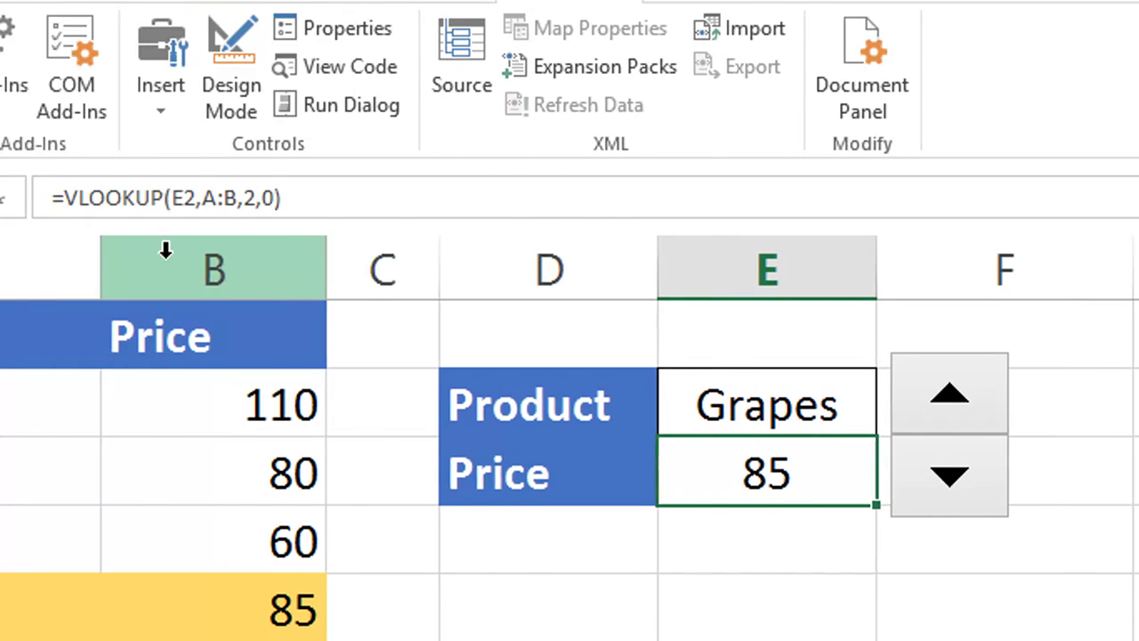
Change E3 to =IFERROR(VLOOKUP(E2,A:B,2,0),"") for a blank fallback
click(175, 198)
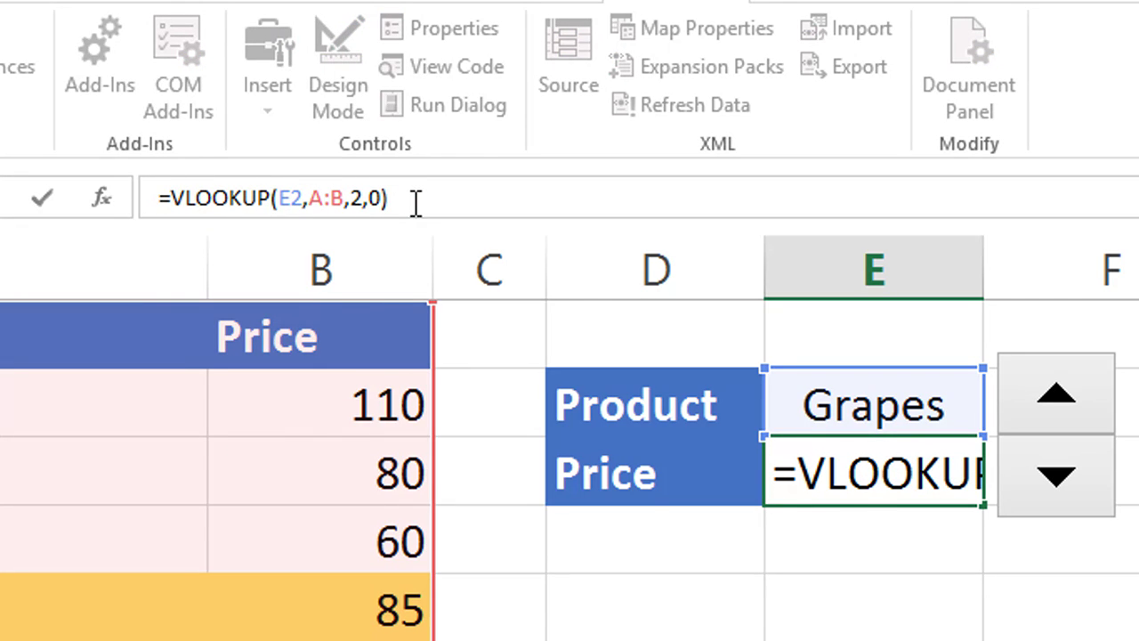
text(ife)
key(Tab)
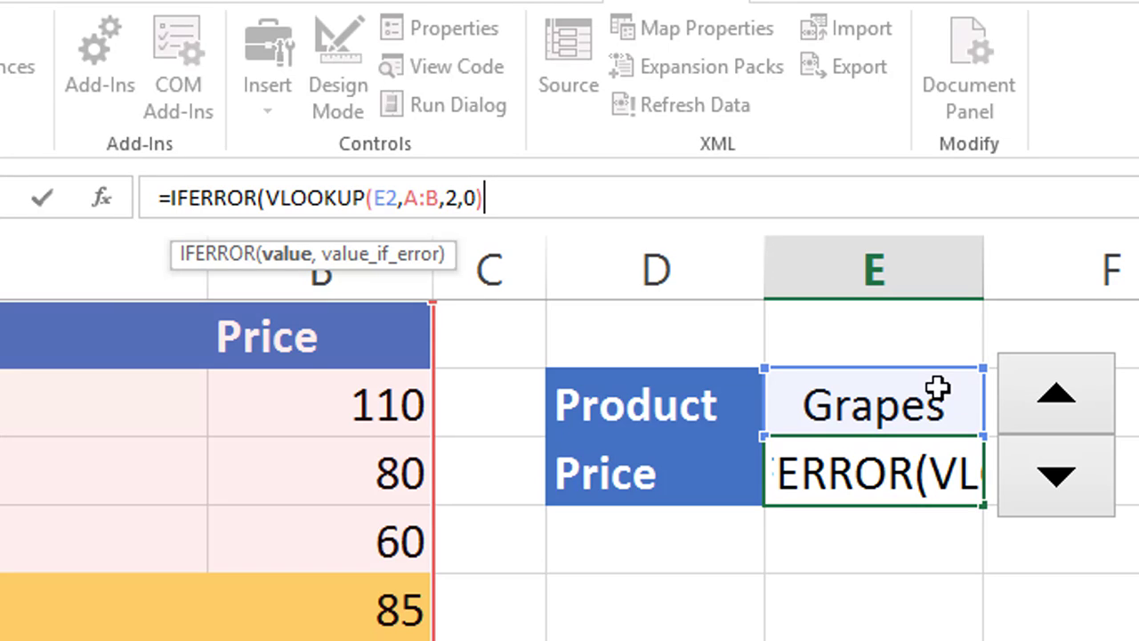
text(,""))
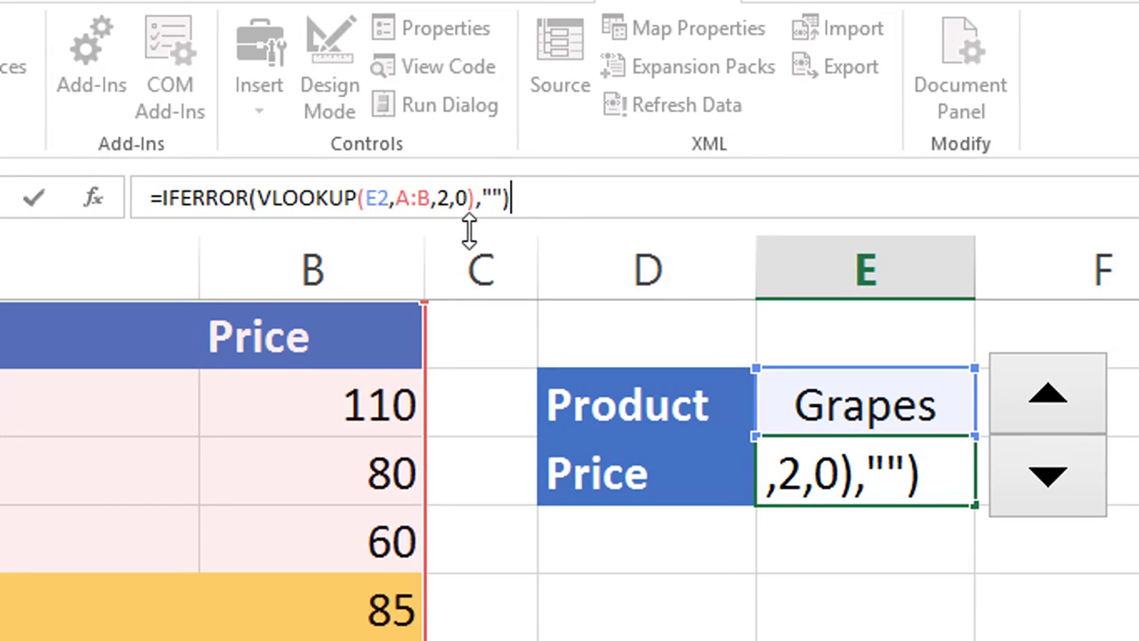
key(Return)
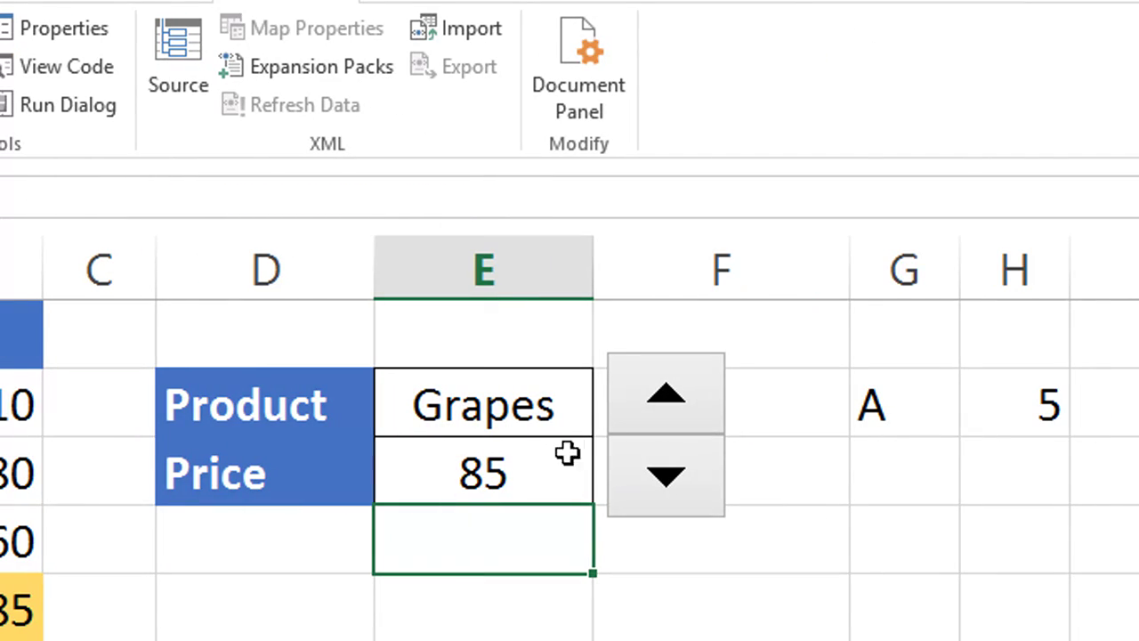
click(528, 415)
key(Delete)
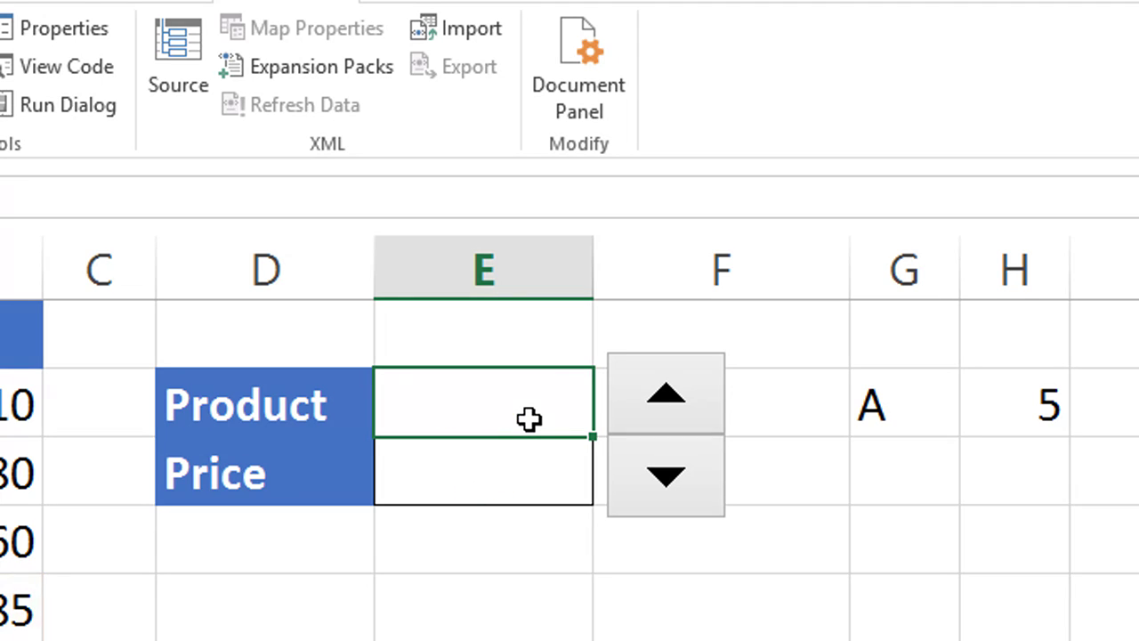
key(ctrl+z)
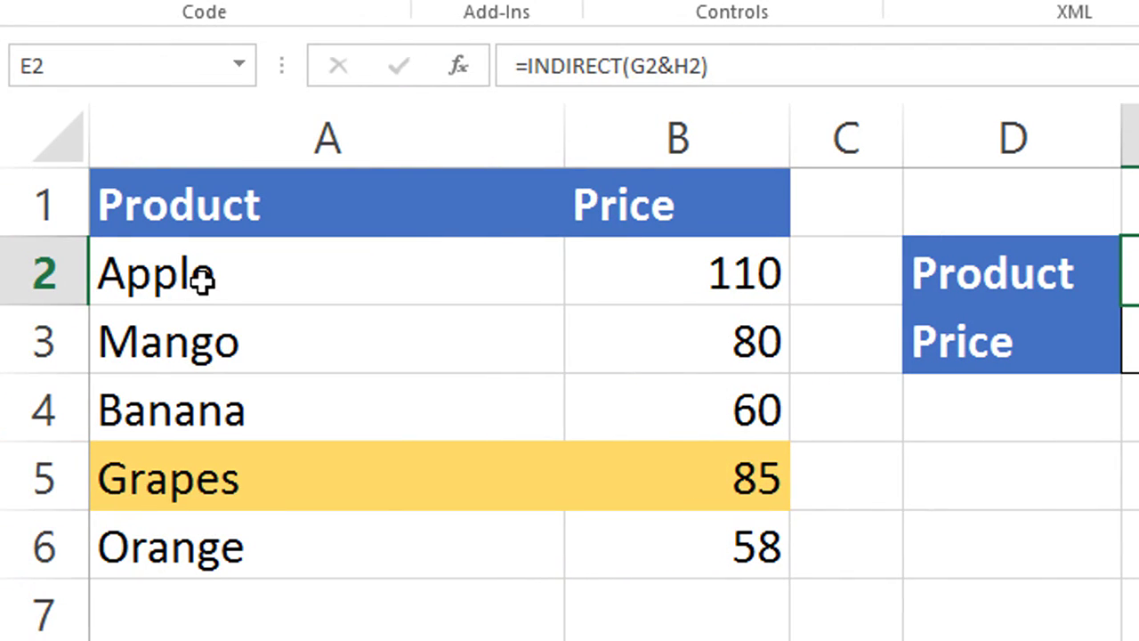
drag(201, 275, 722, 542)
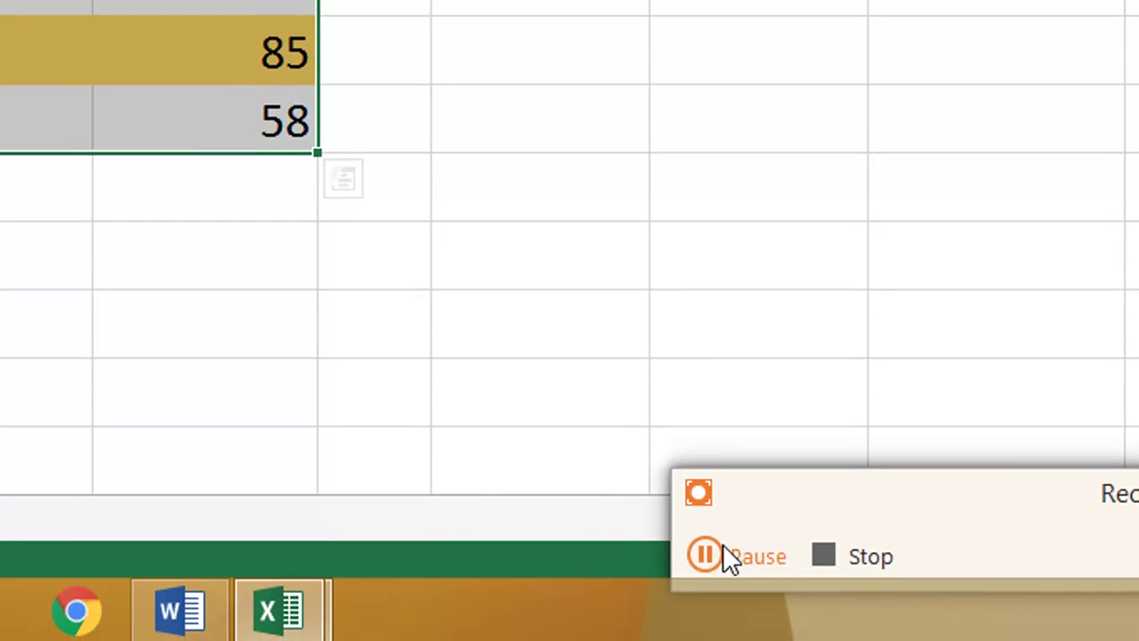
click(722, 547)
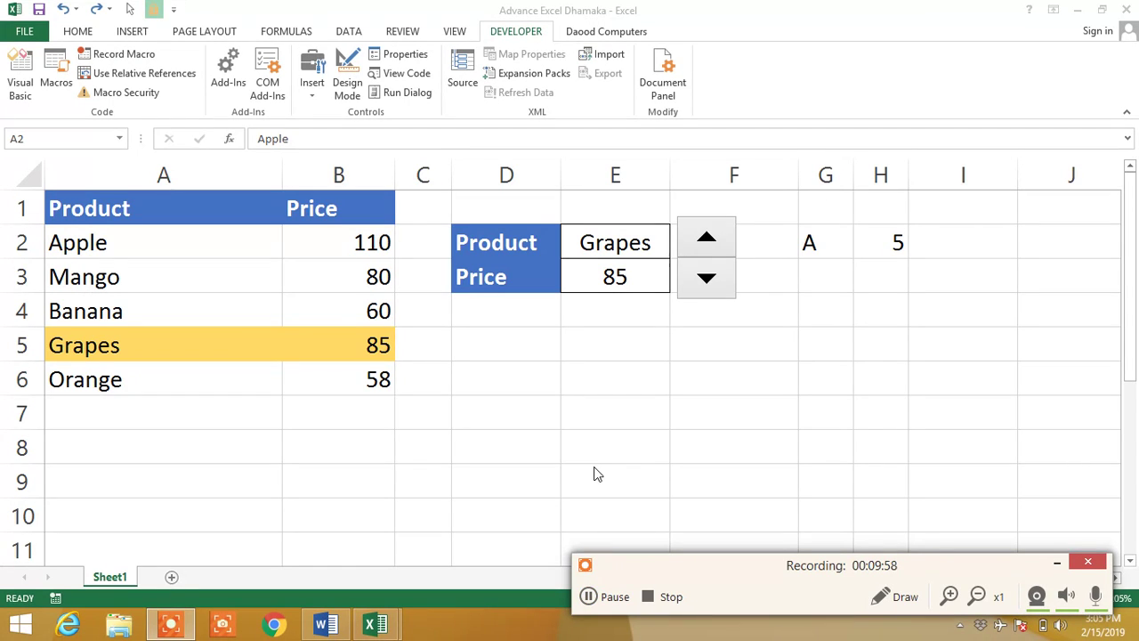
Select columns A:B and clear their conditional formatting rules from the selected cells
key(ctrl+shift+Down)
key(ctrl+shift+Right)
click(297, 326)
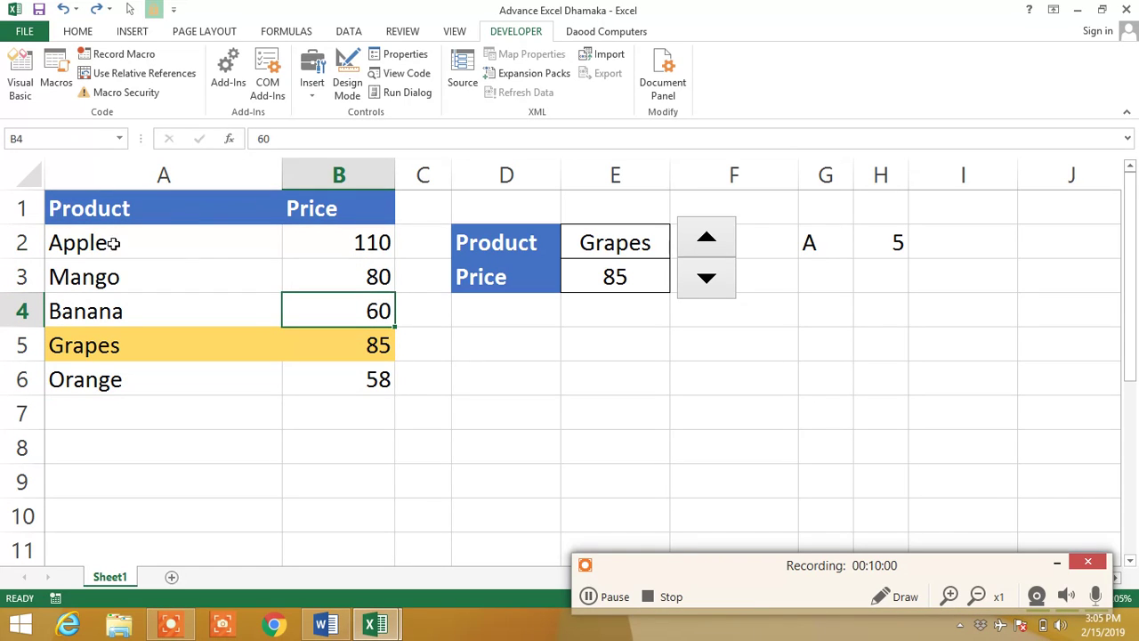
drag(85, 242, 365, 312)
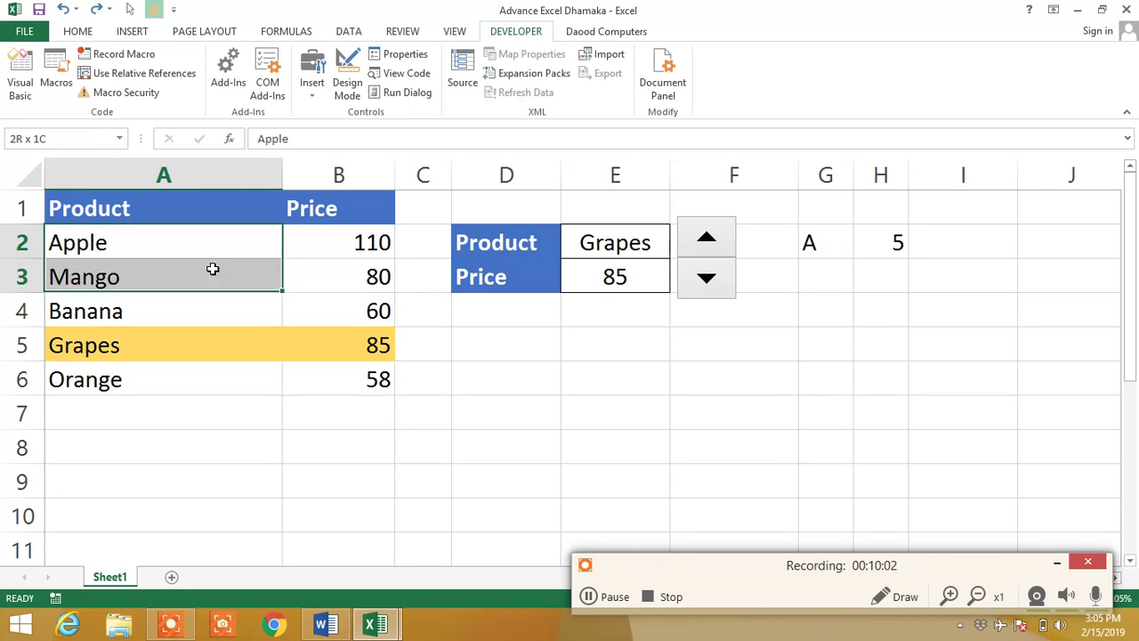
drag(199, 176, 333, 182)
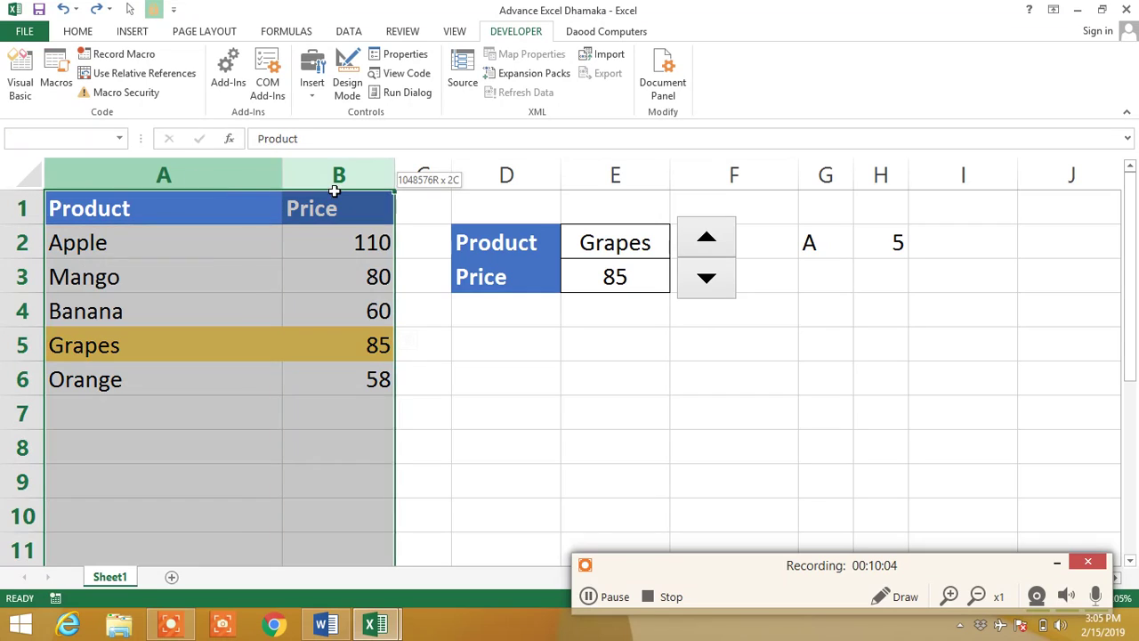
mouse_move(220, 173)
mouse_down()
mouse_move(299, 175)
mouse_move(285, 169)
mouse_up()
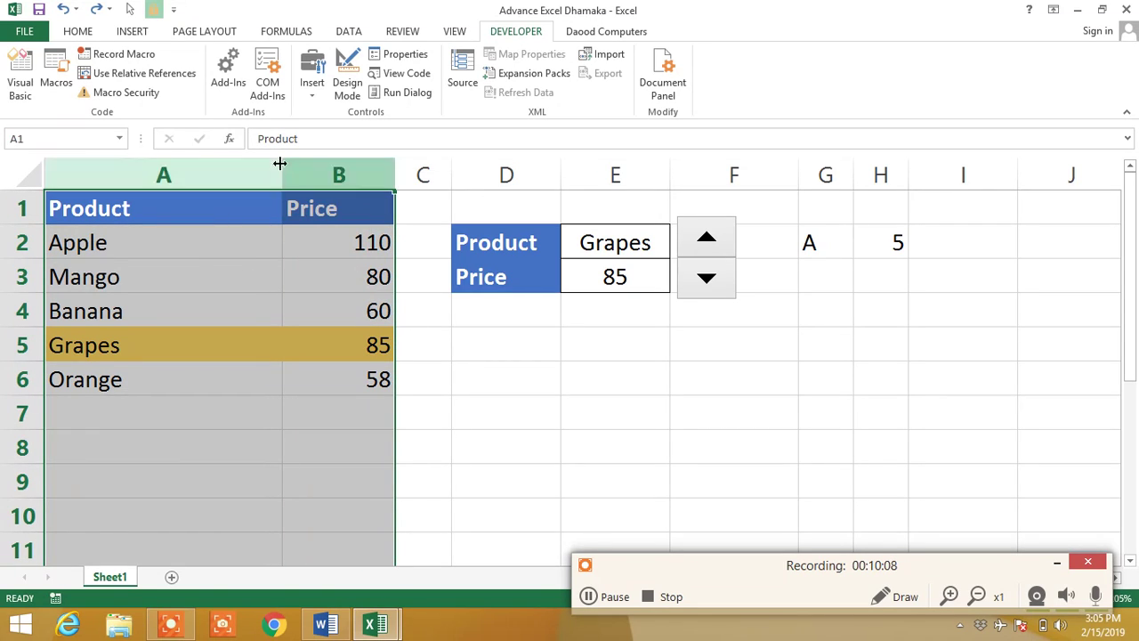
click(77, 32)
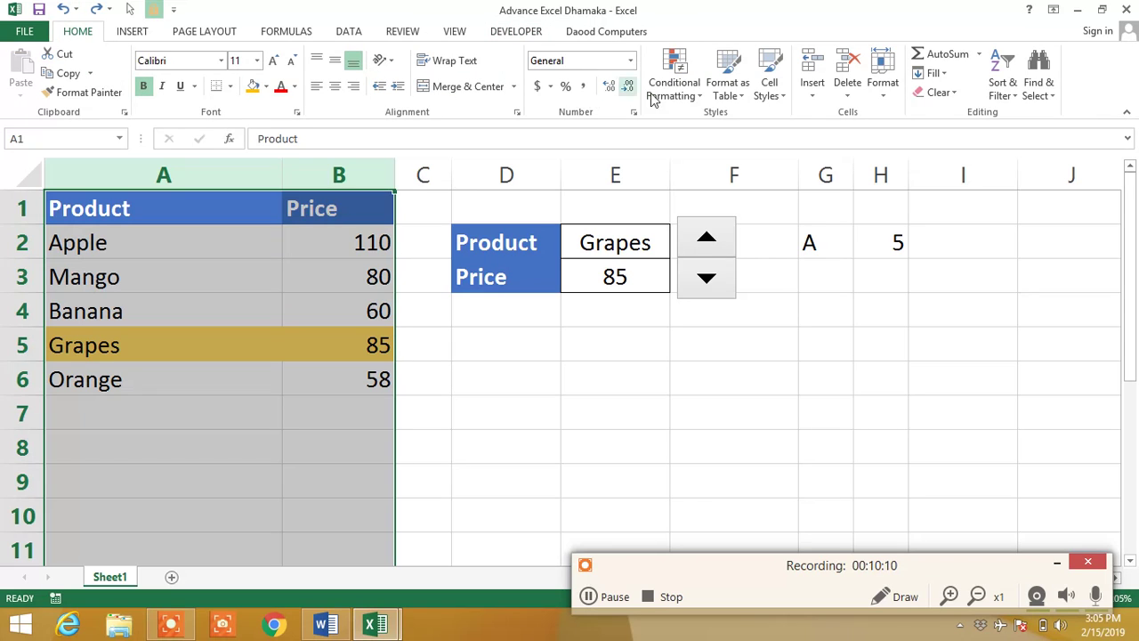
click(682, 94)
mouse_move(771, 324)
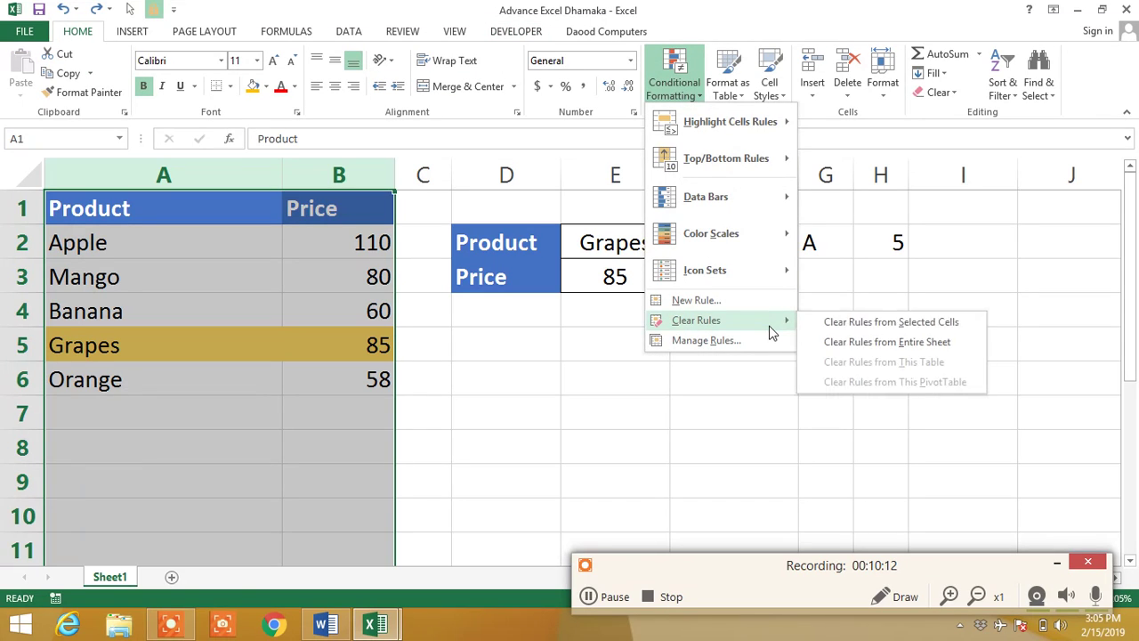
click(880, 324)
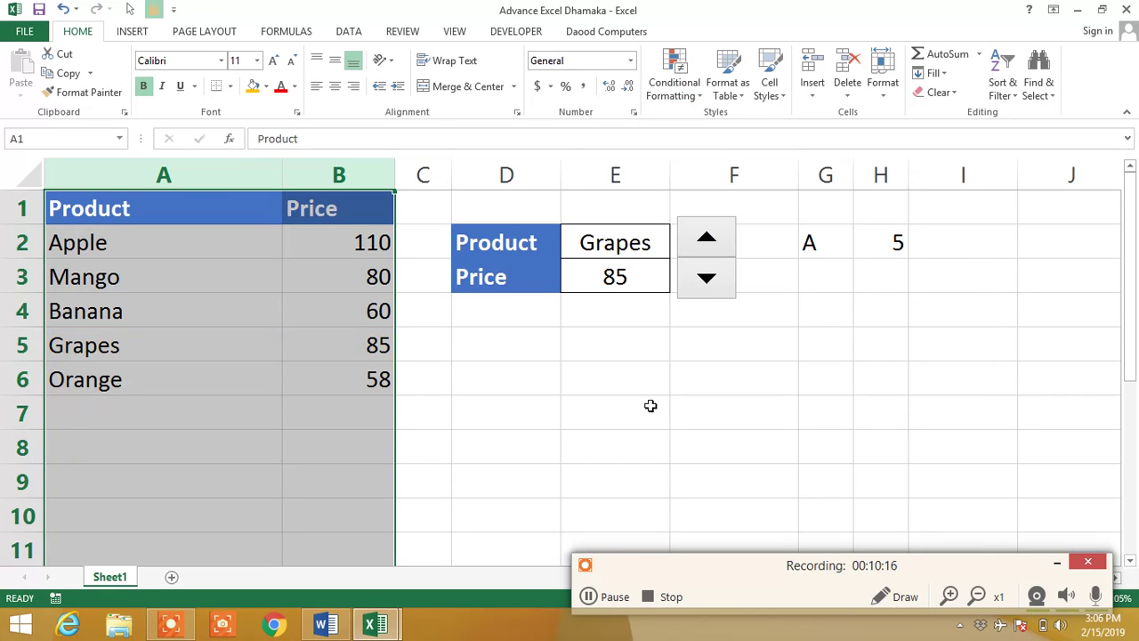
click(613, 410)
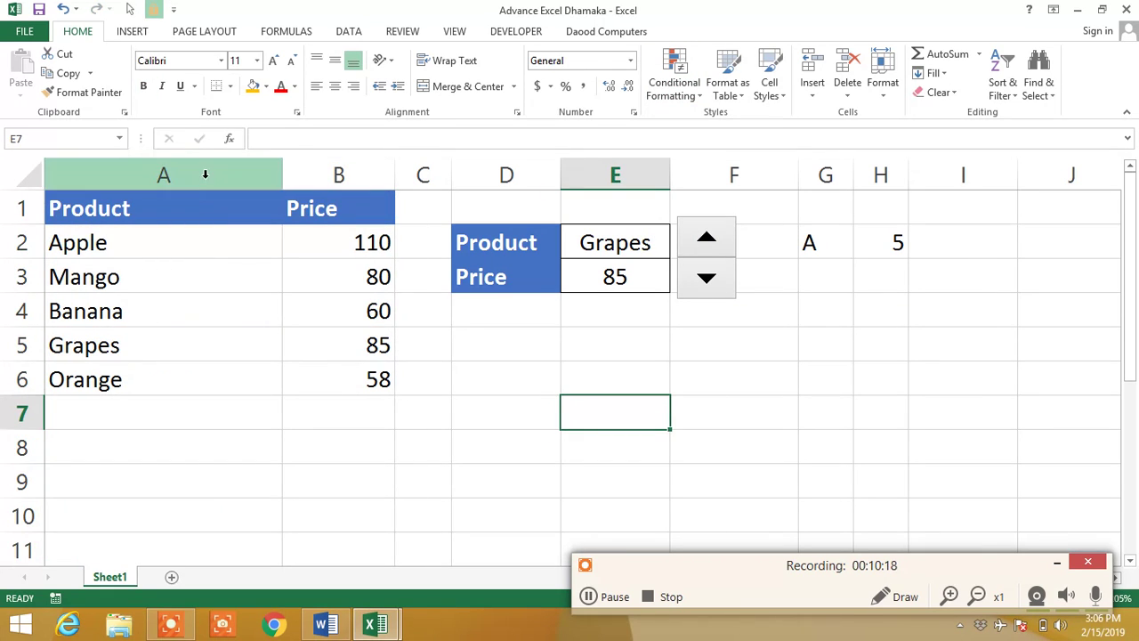
Start a new conditional formatting rule on columns A:B of the 'Use a formula' type
drag(204, 175, 338, 175)
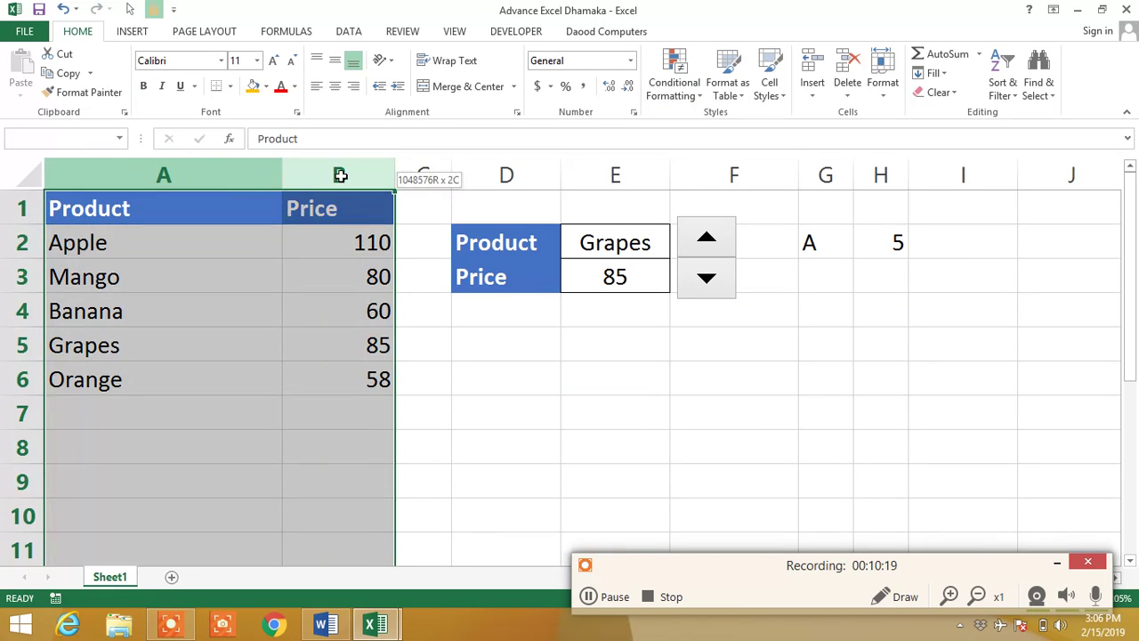
click(694, 102)
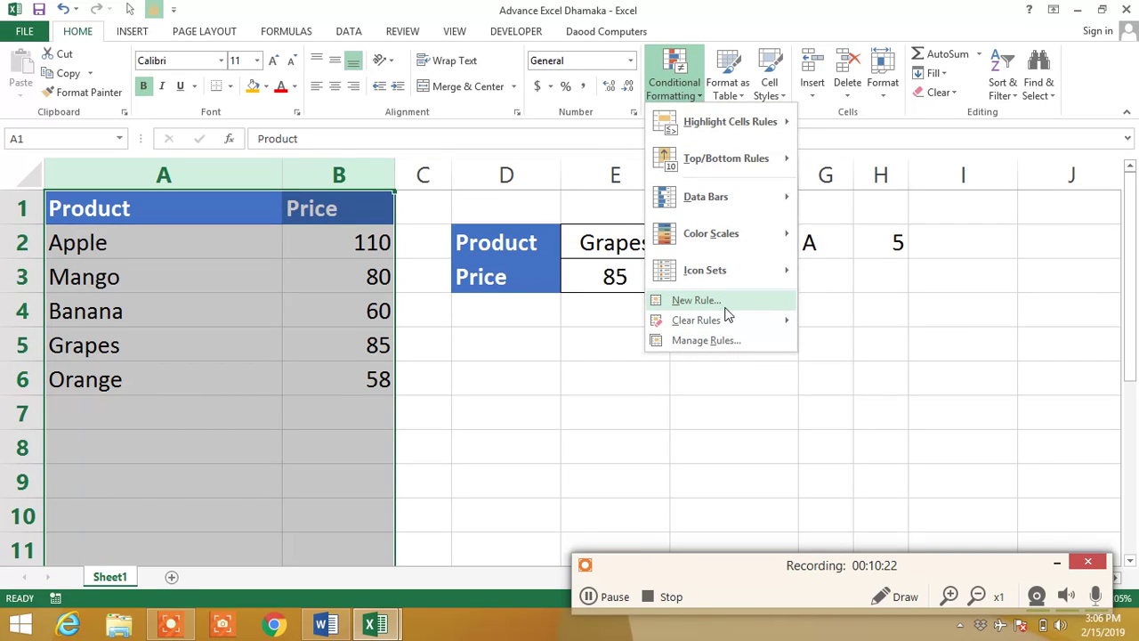
click(561, 383)
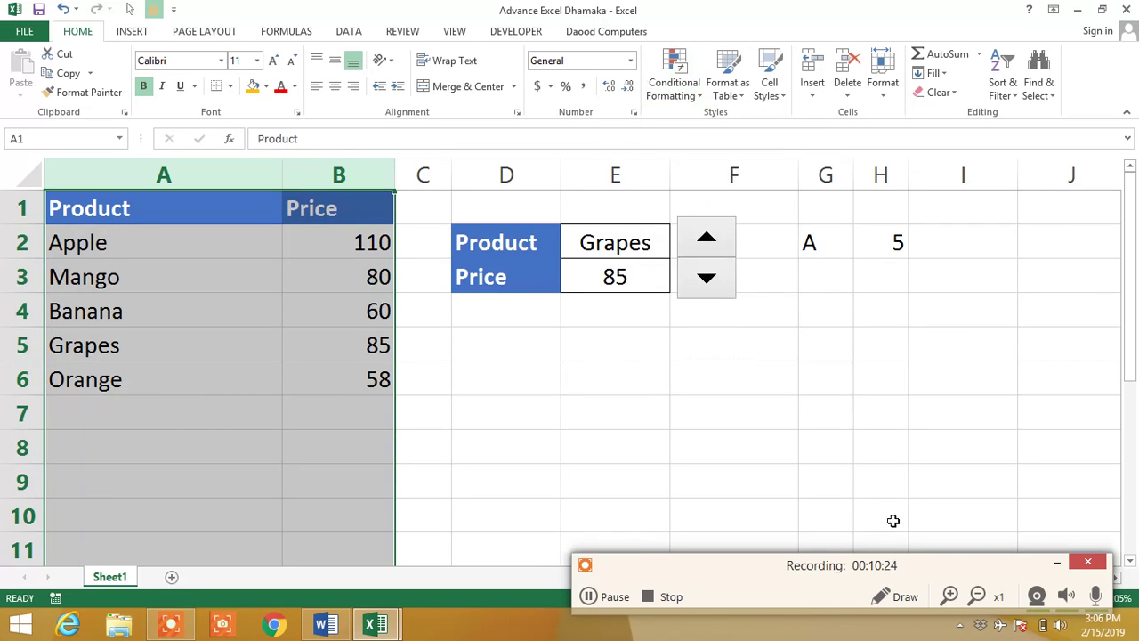
click(948, 594)
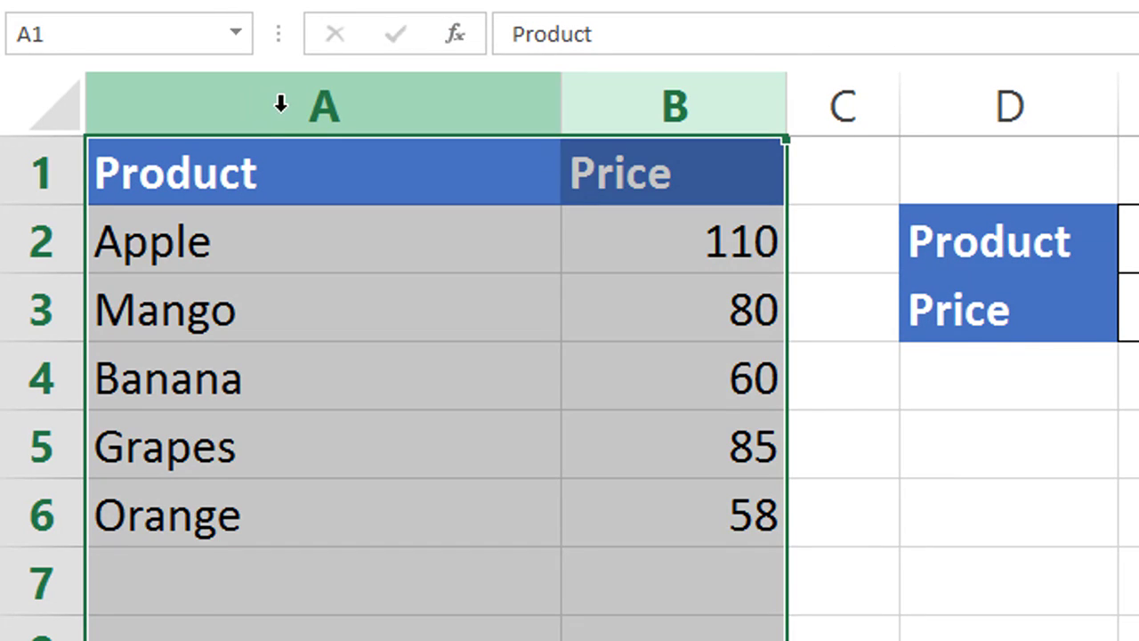
drag(279, 107, 610, 107)
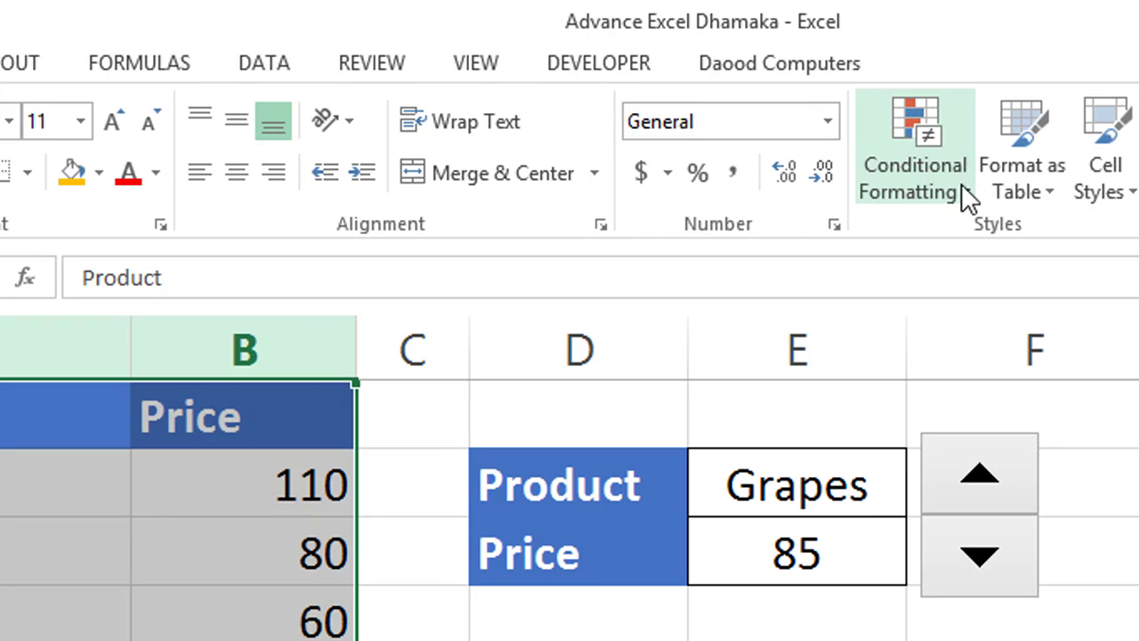
click(958, 187)
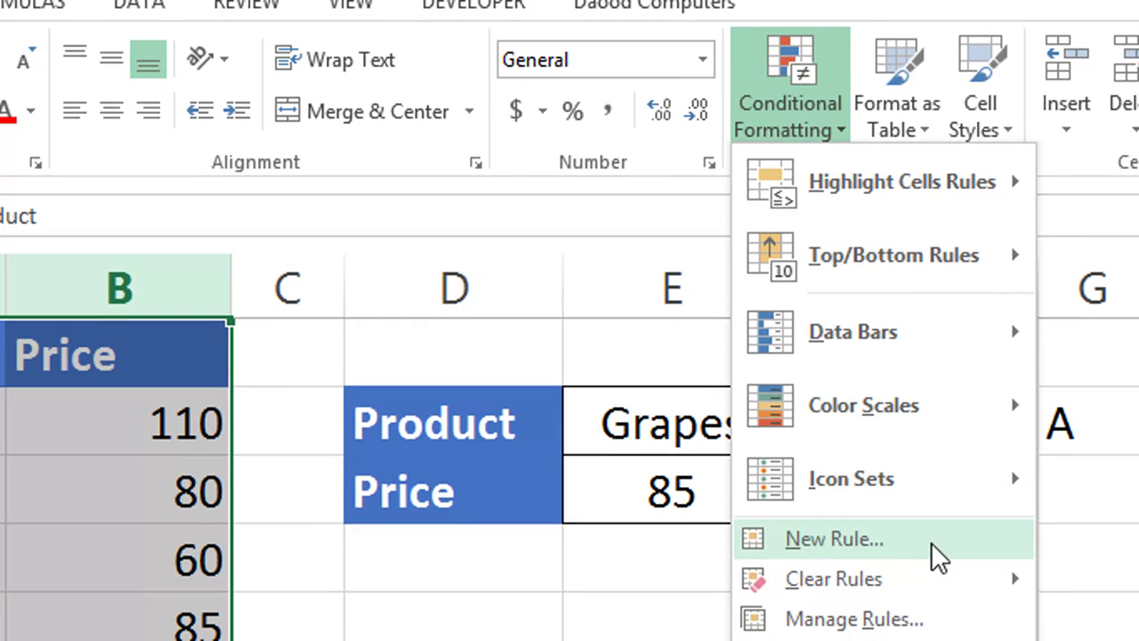
click(931, 542)
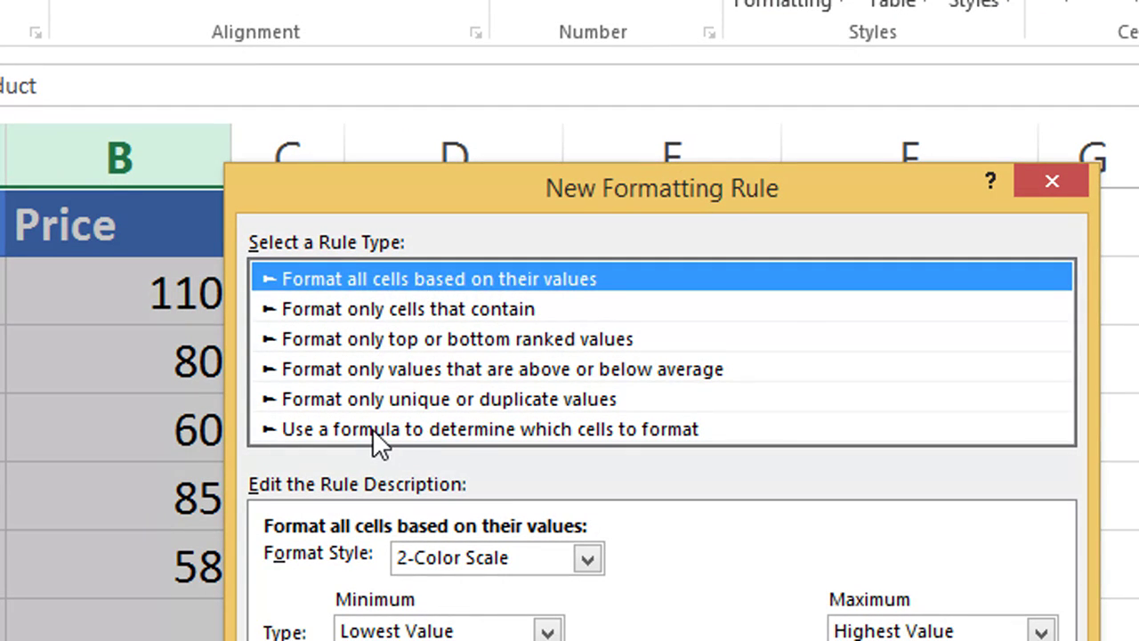
click(530, 429)
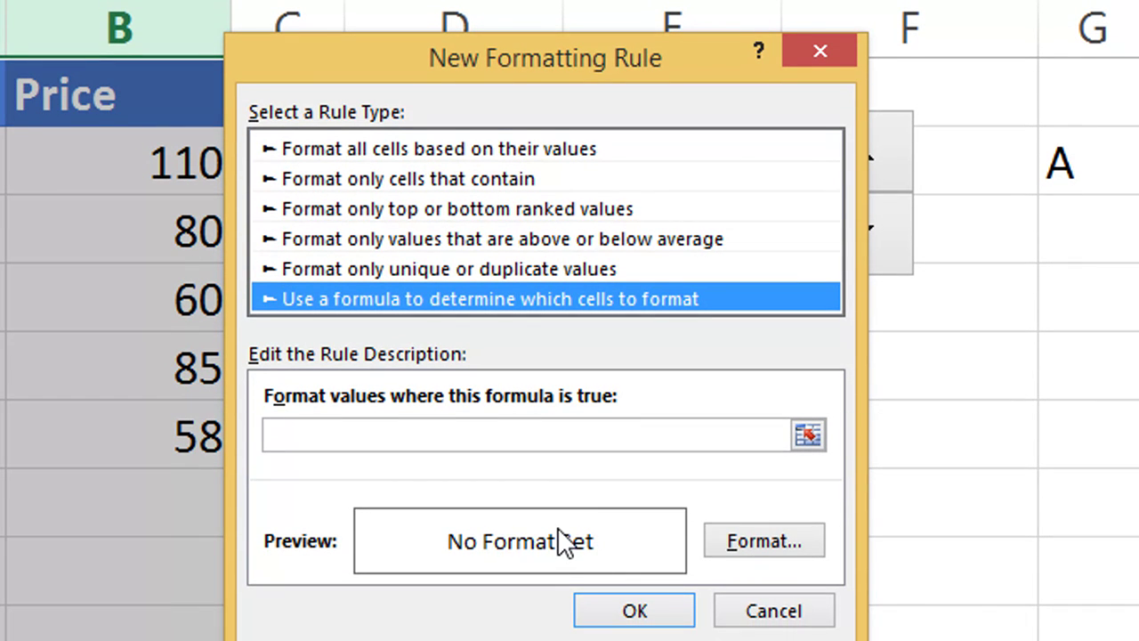
Enter the rule condition =$A1=$E$2 by referencing A1 and E2
click(324, 434)
text(=)
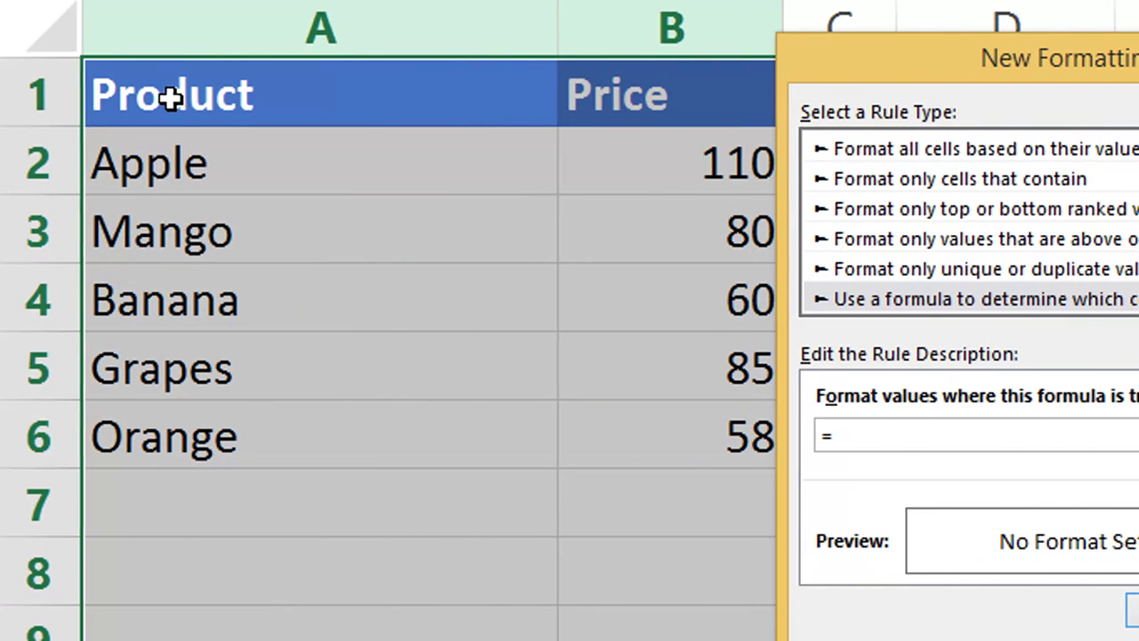
click(171, 96)
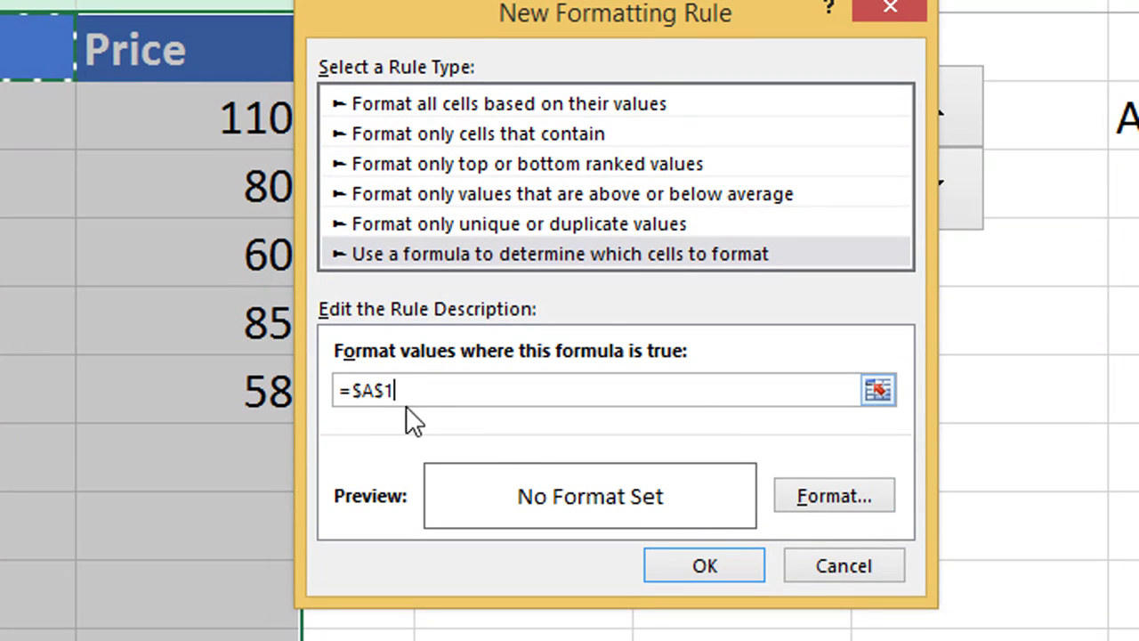
click(388, 398)
key(BackSpace)
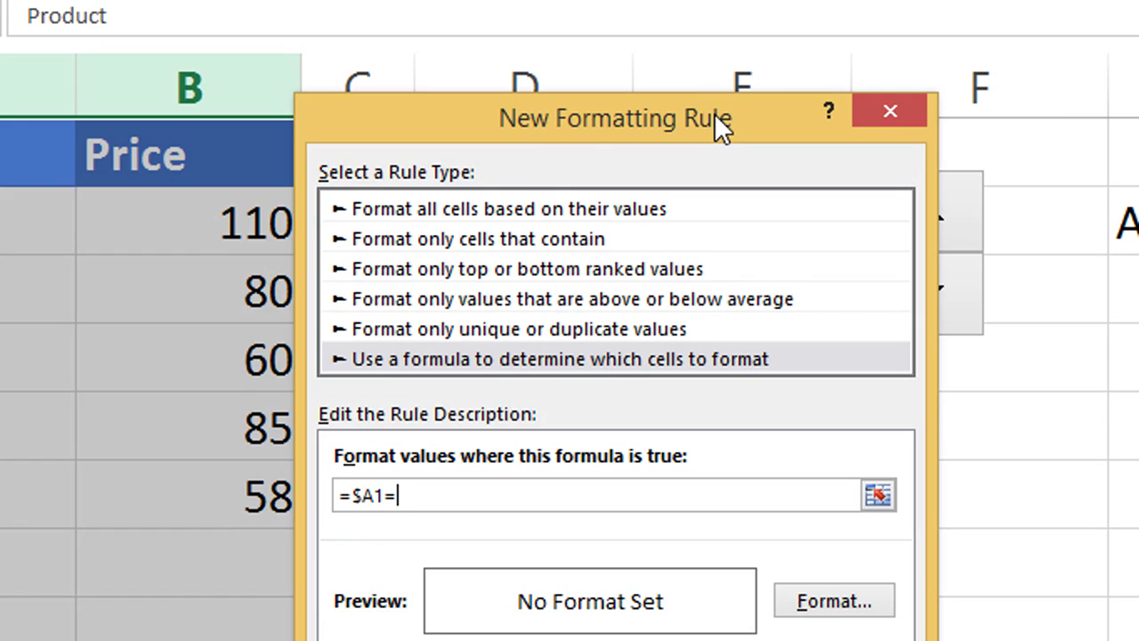
drag(719, 22, 437, 180)
click(654, 210)
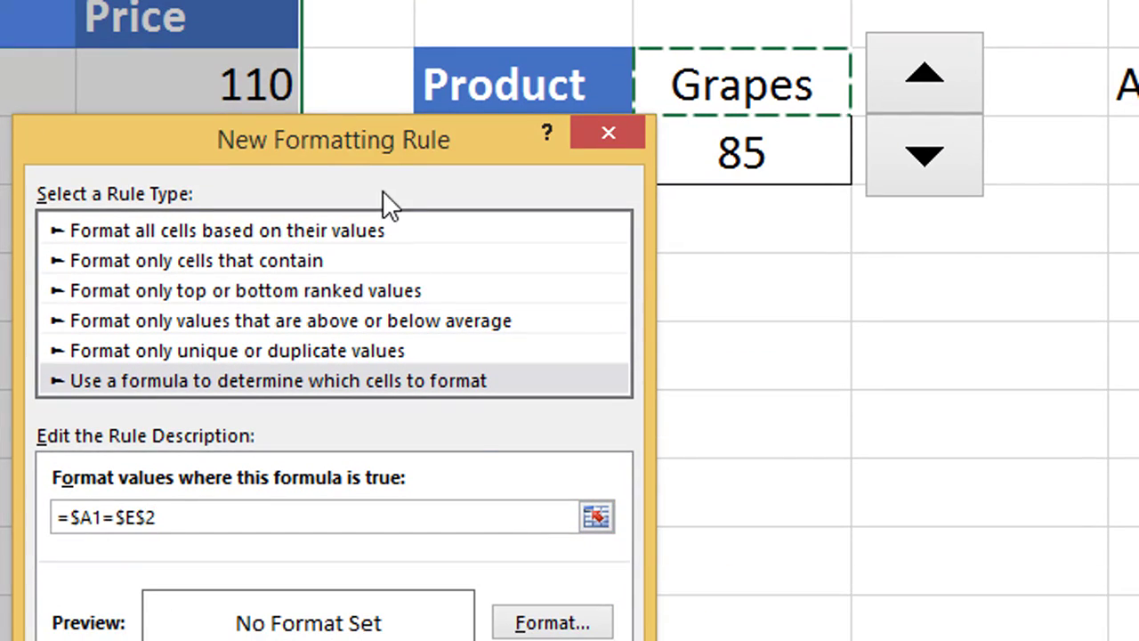
drag(265, 129, 204, 94)
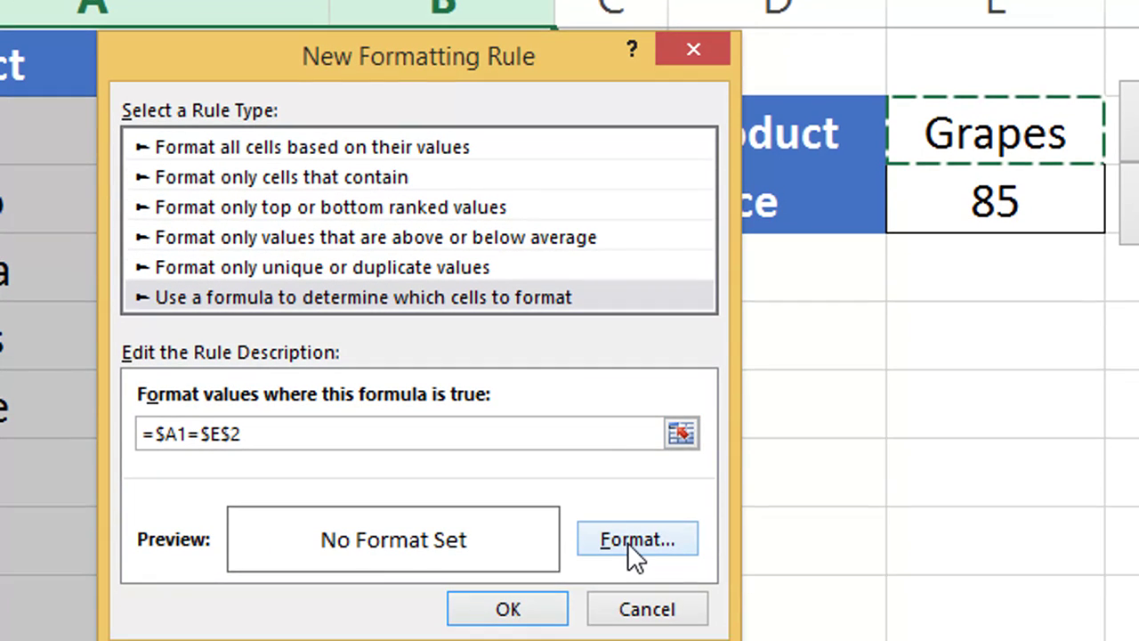
Give the rule a light yellow fill, dark blue-grey font and an outline border
click(629, 544)
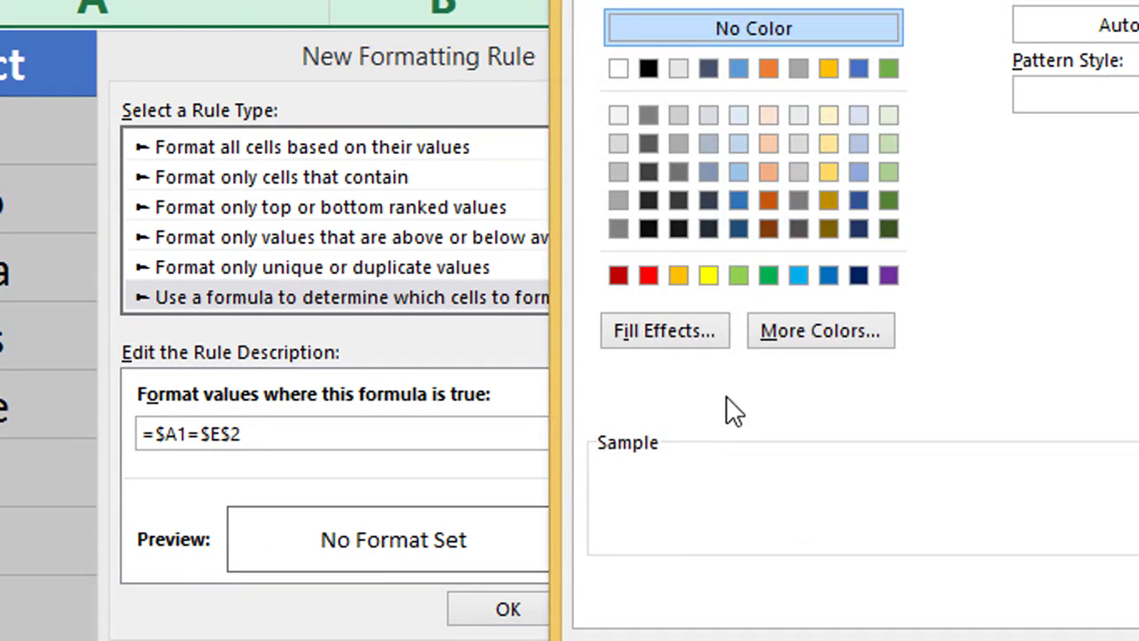
click(670, 150)
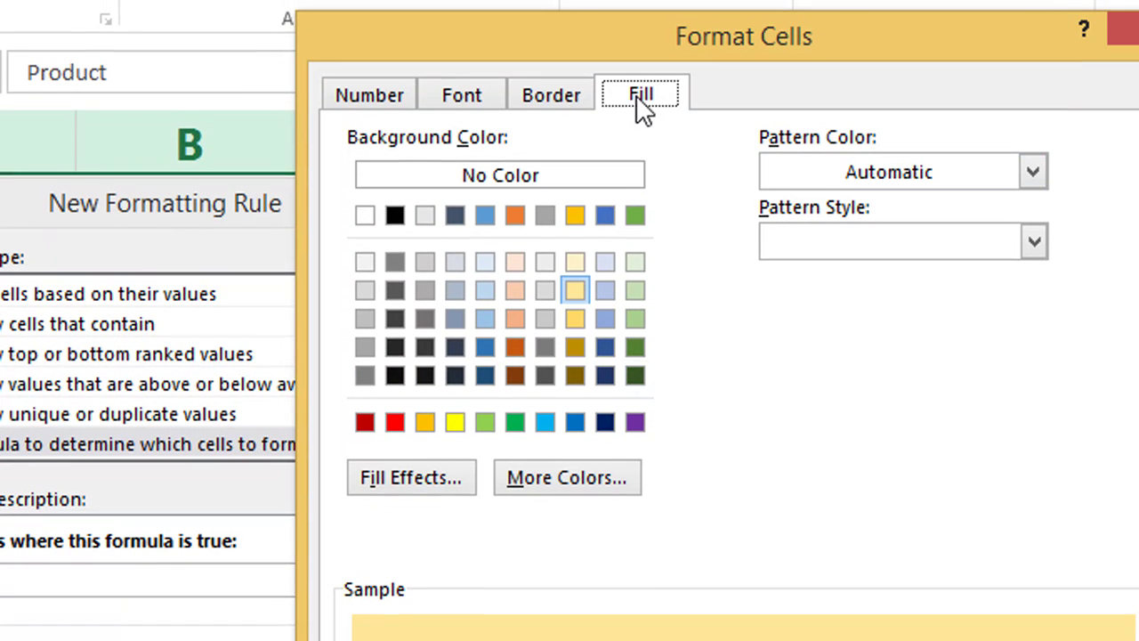
click(480, 82)
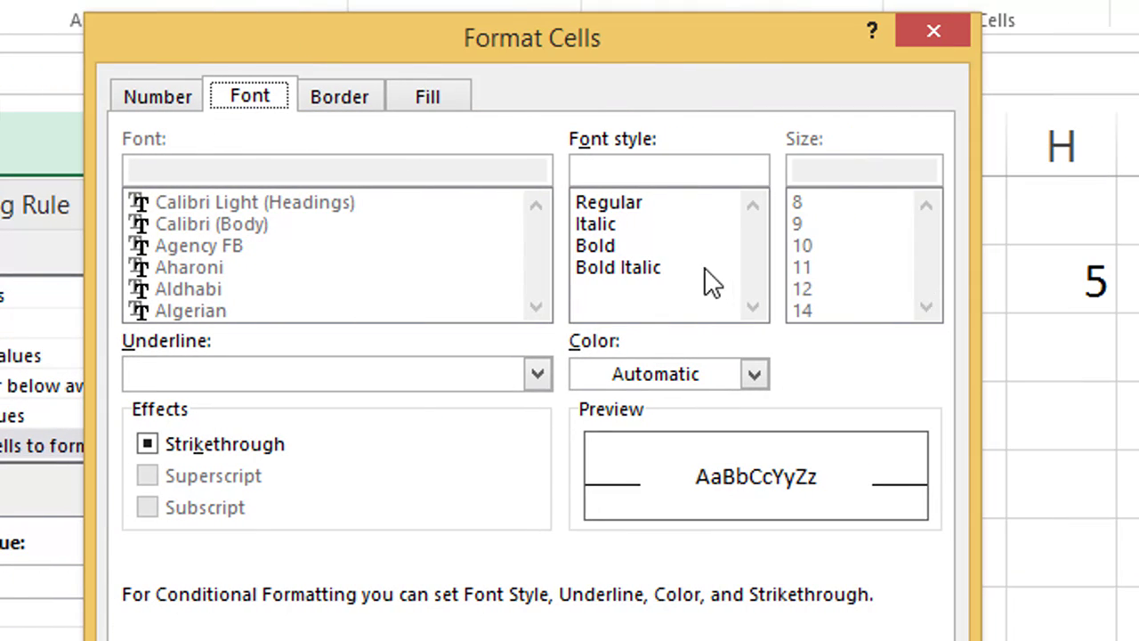
click(723, 375)
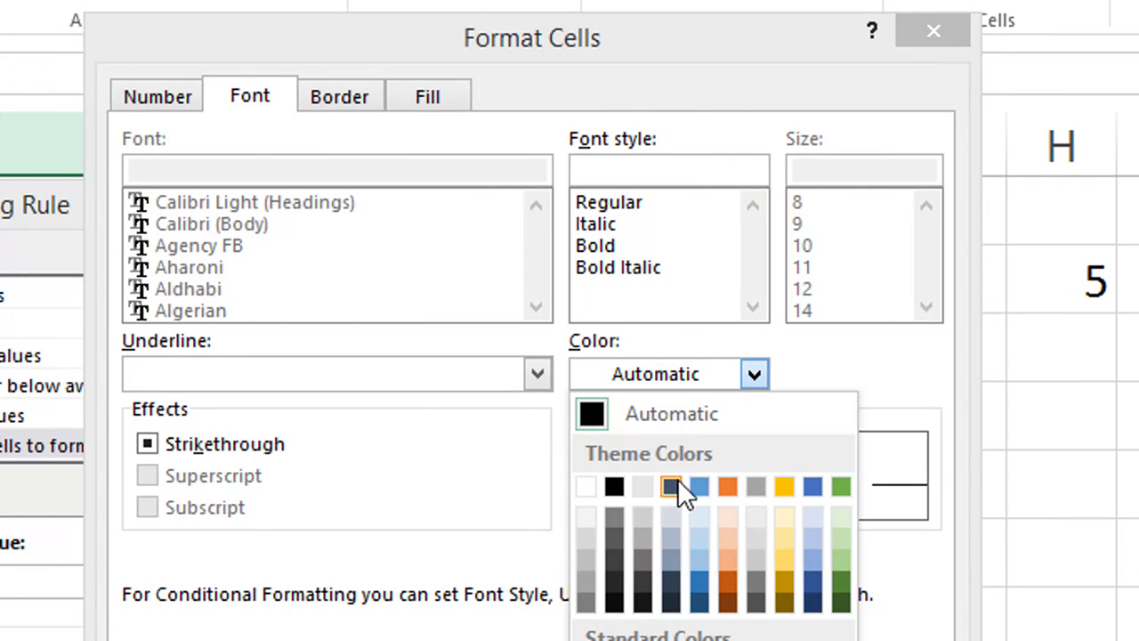
click(672, 486)
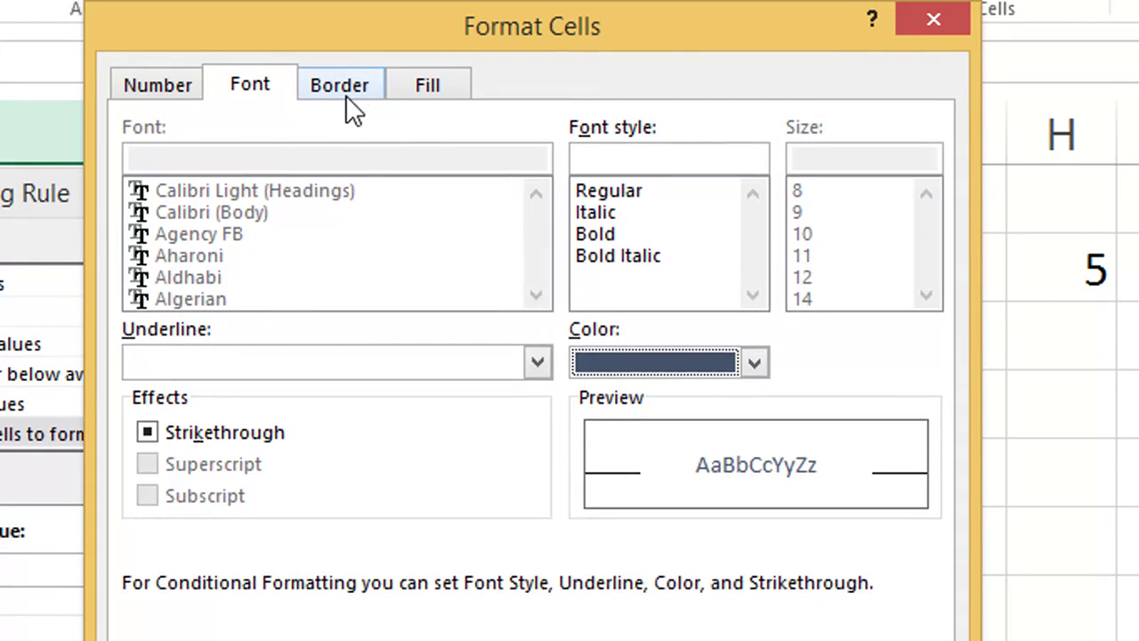
click(341, 84)
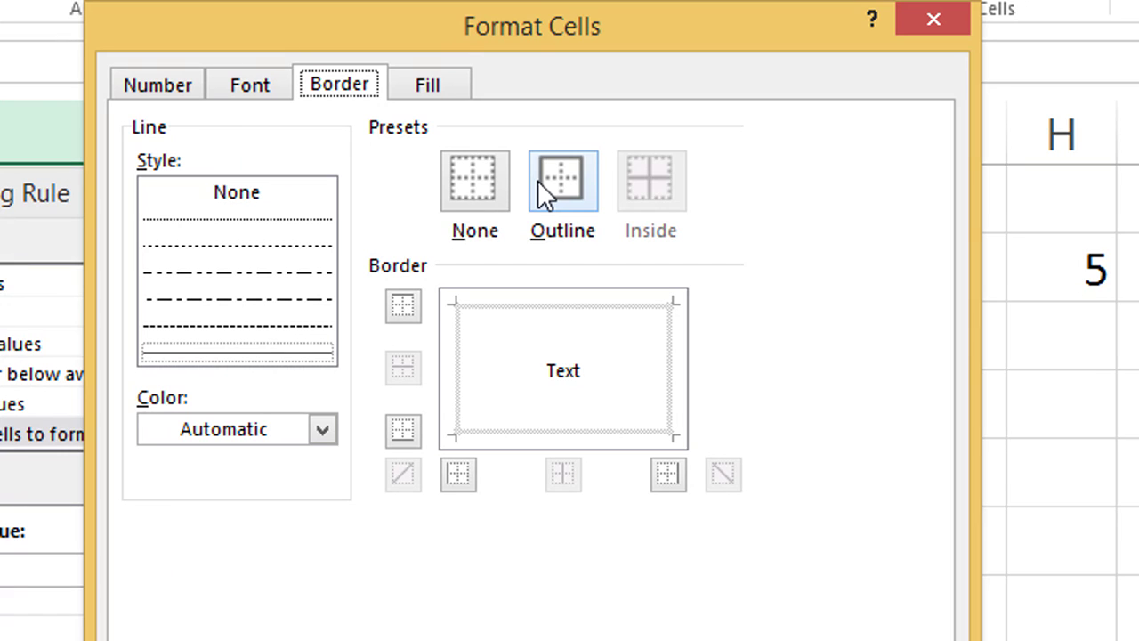
click(548, 184)
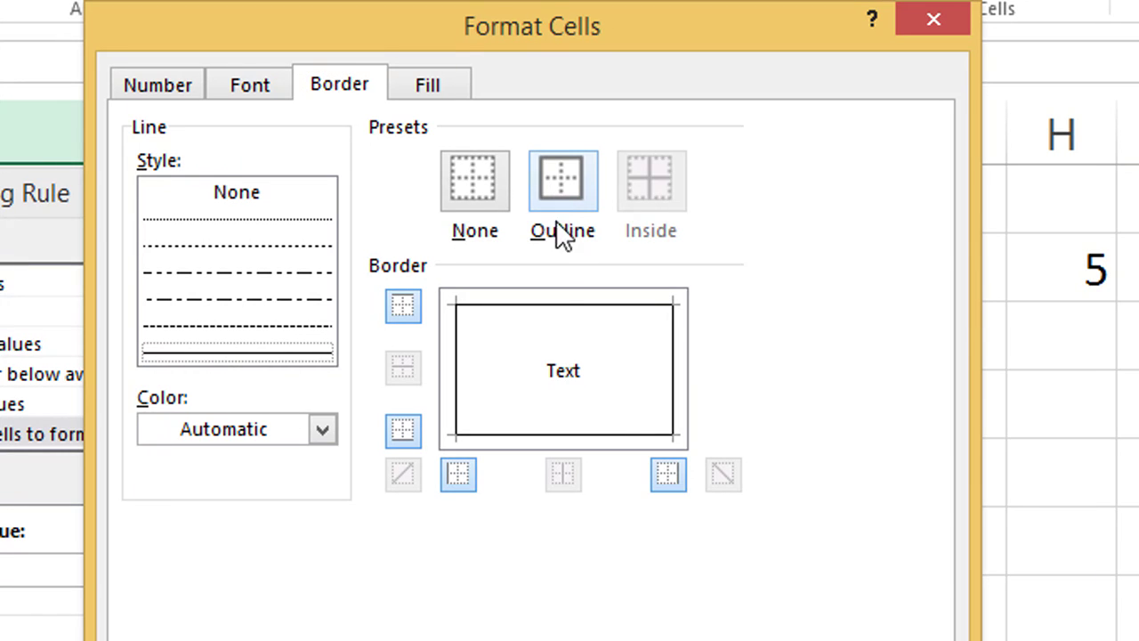
click(754, 616)
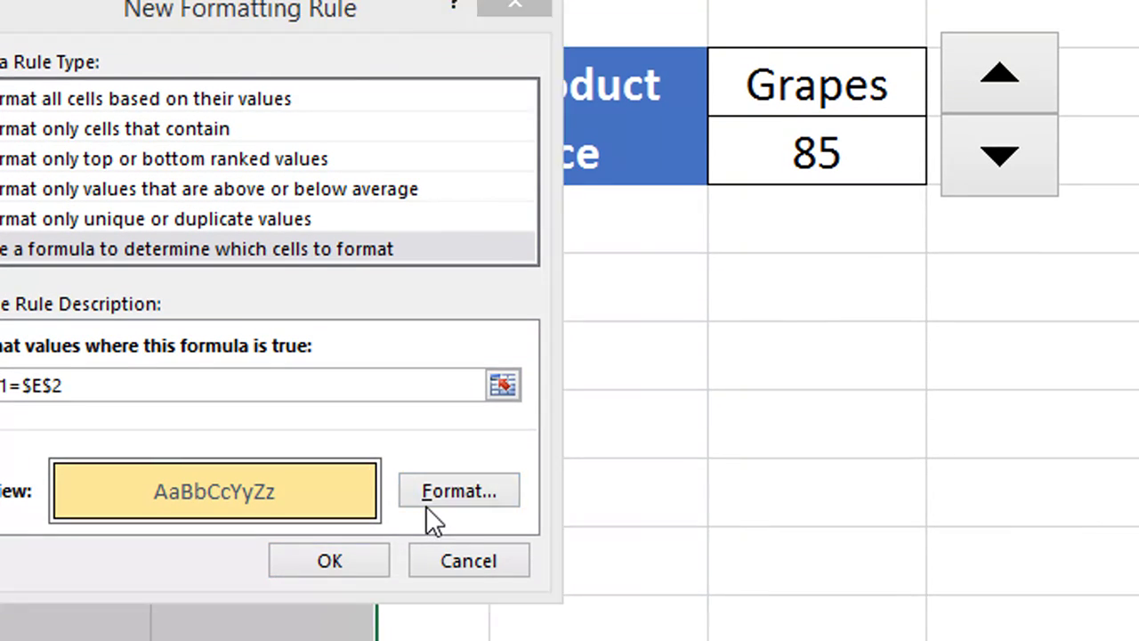
Make the rule's font style Bold
click(424, 509)
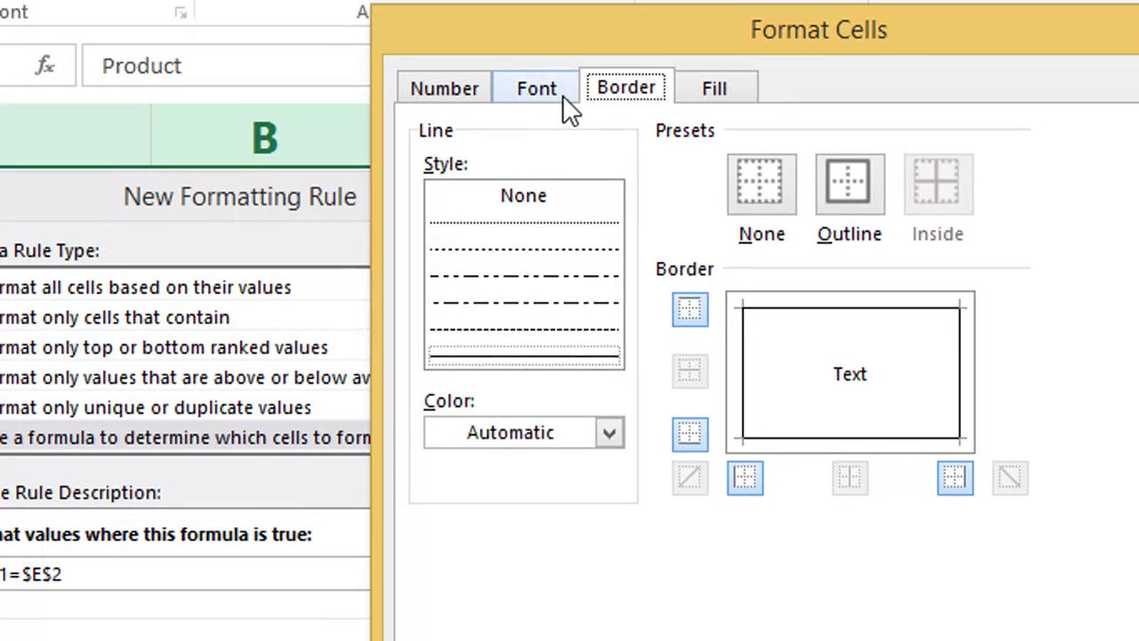
click(538, 94)
click(881, 242)
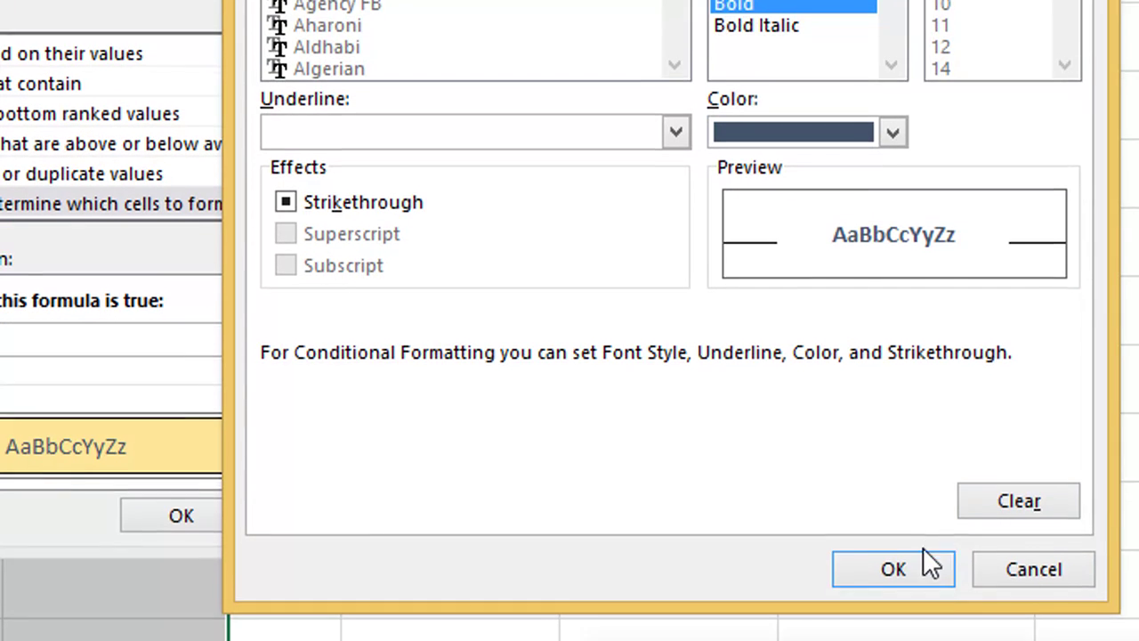
click(885, 539)
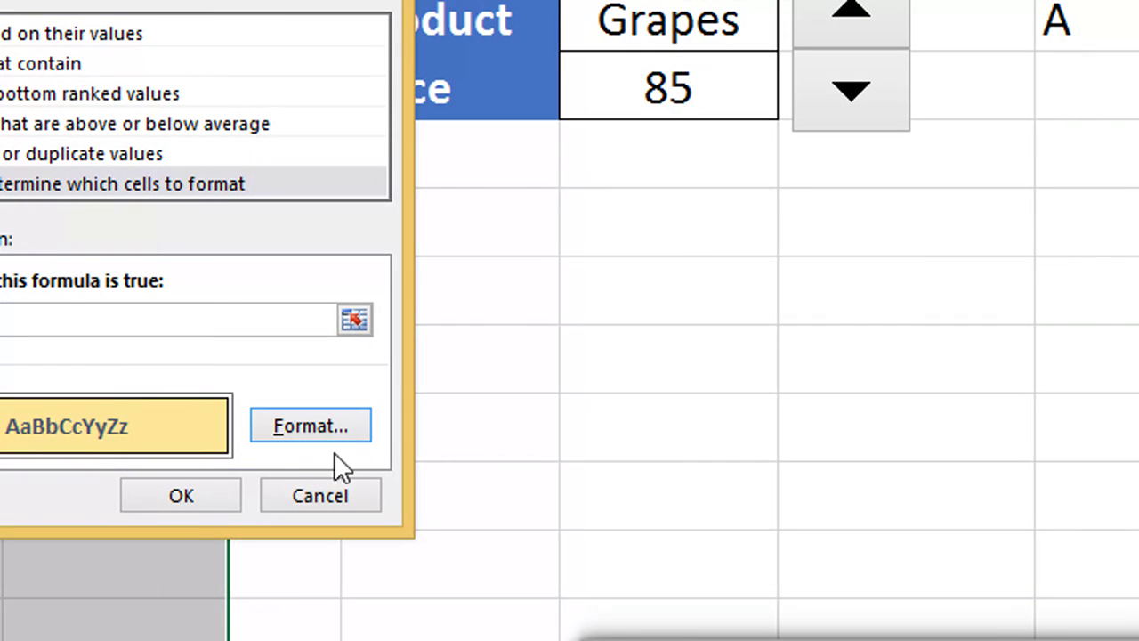
Apply the new =$A1=$E$2 highlight rule to columns A:B
click(194, 495)
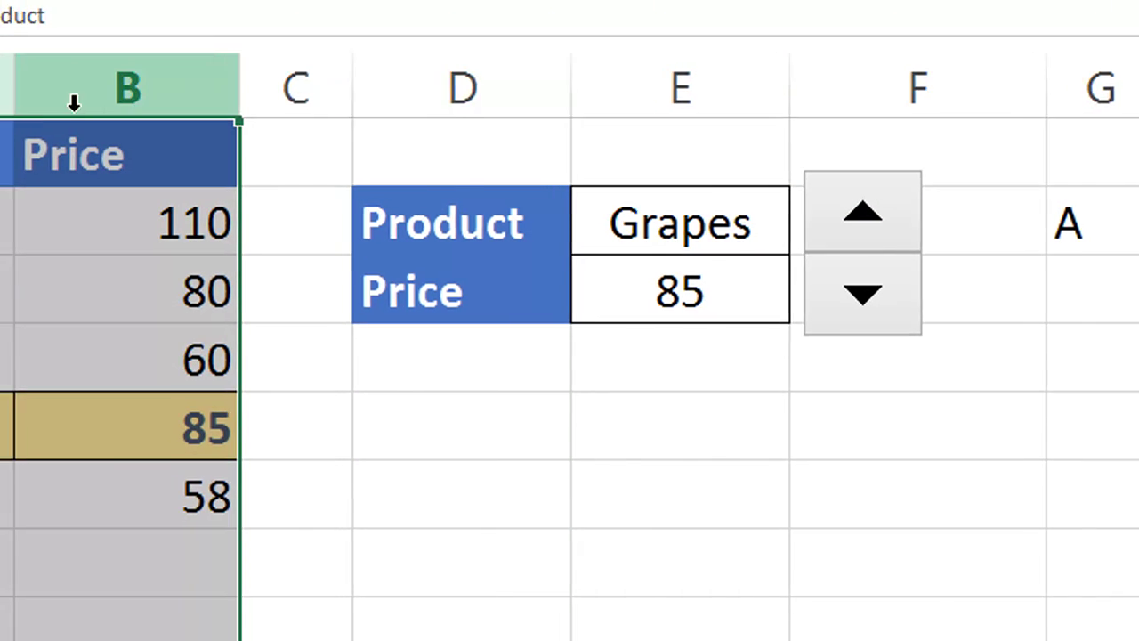
click(968, 550)
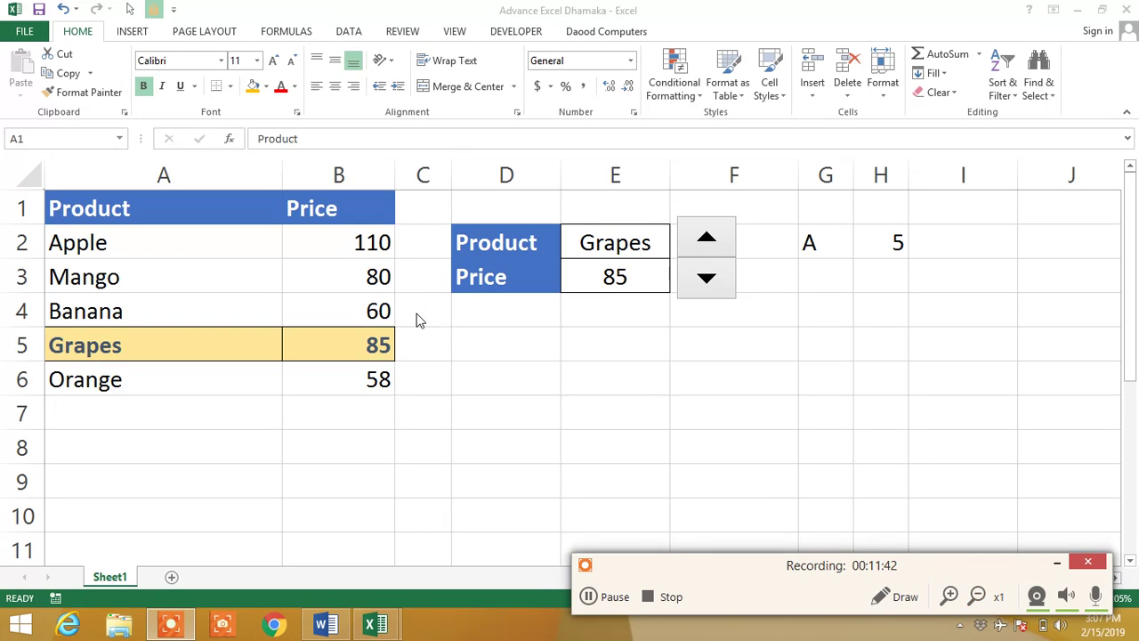
click(427, 375)
Step the spinner up past the header row and down past Orange, dismissing both warnings
click(711, 283)
click(712, 285)
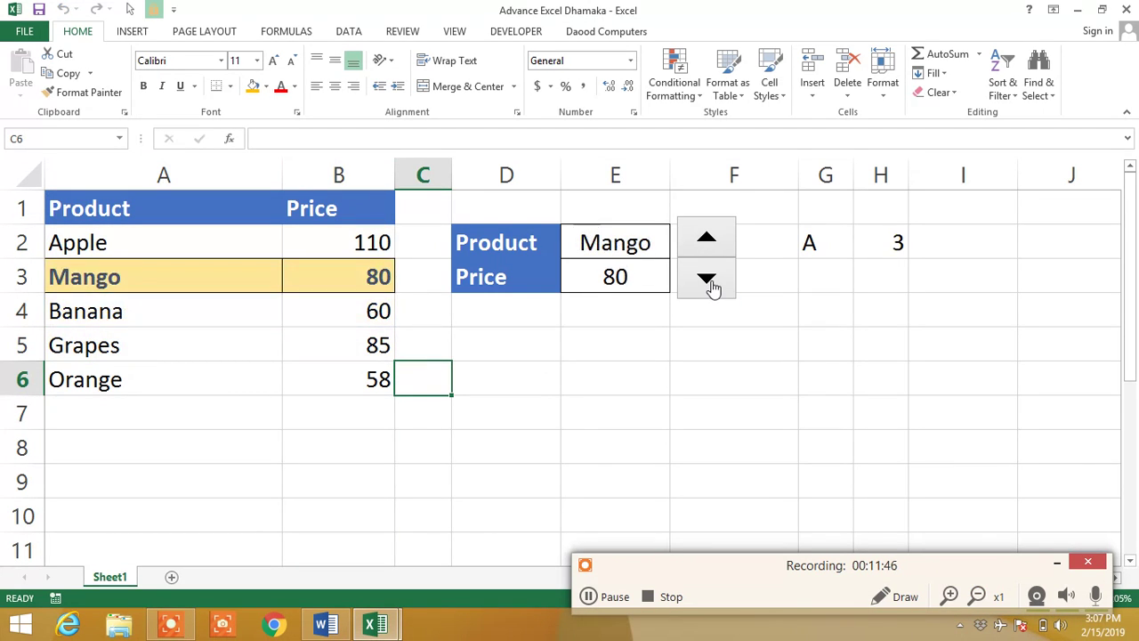
click(711, 283)
click(711, 282)
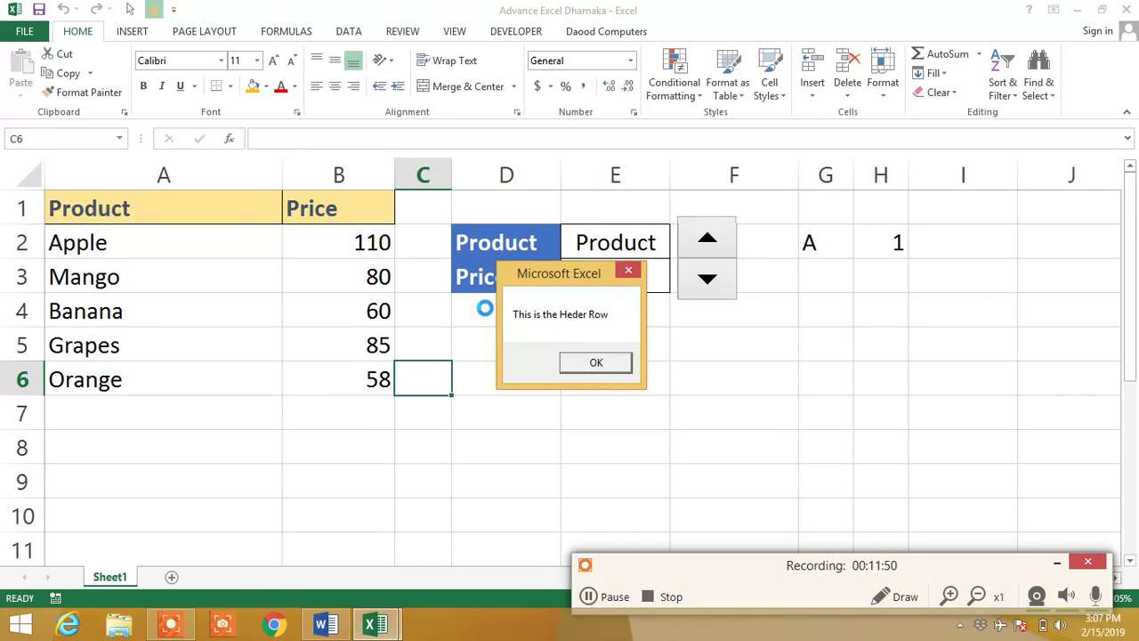
click(618, 366)
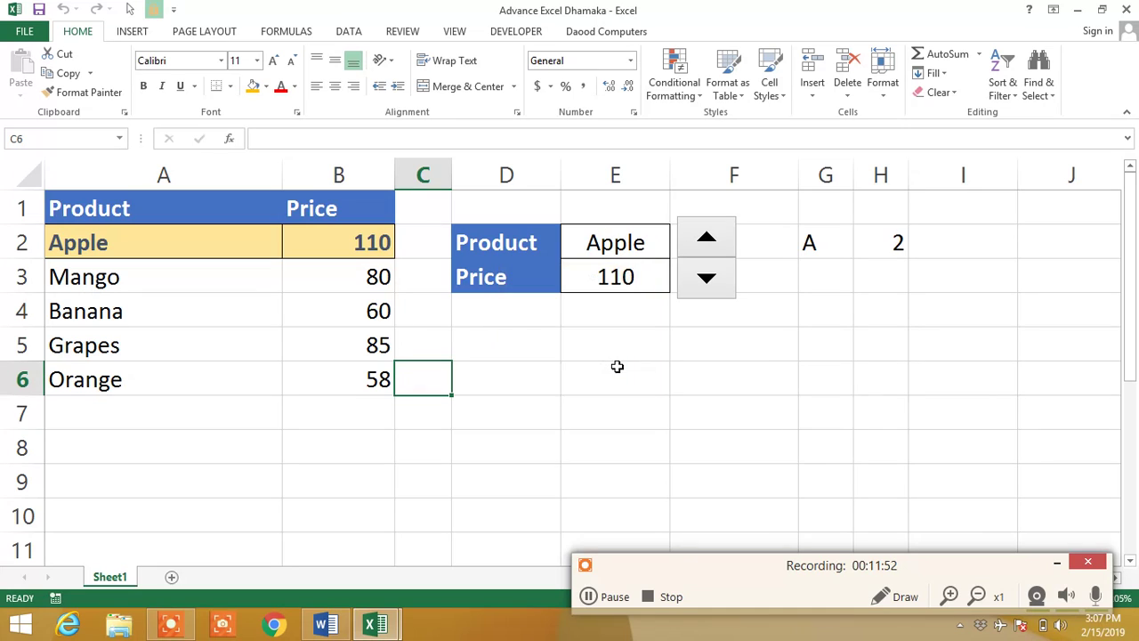
click(706, 239)
click(706, 239)
click(707, 239)
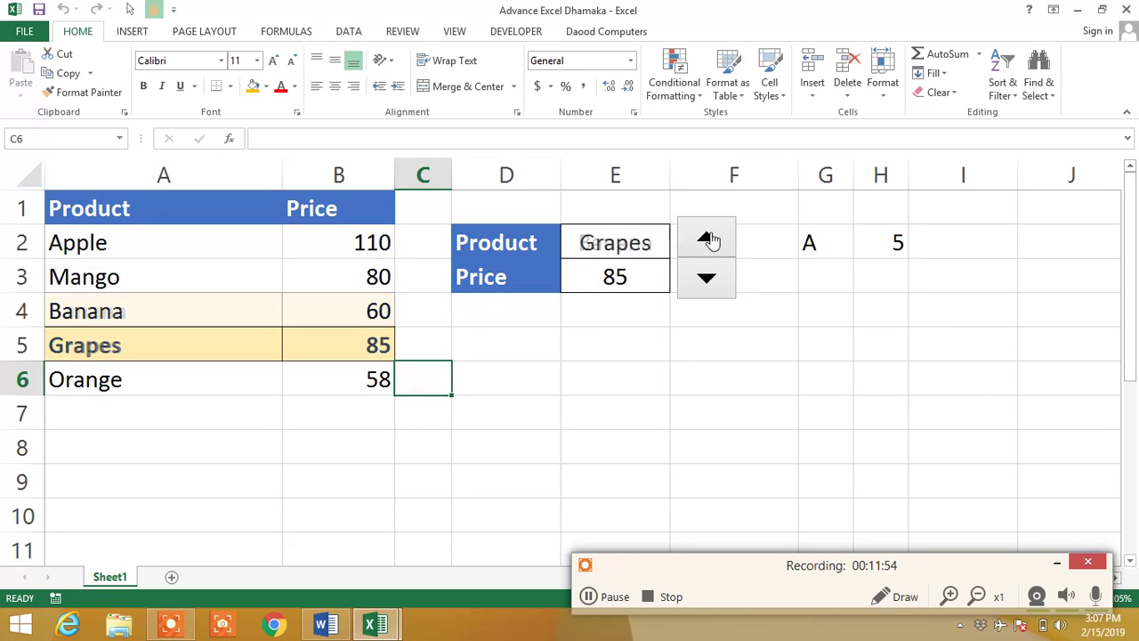
click(709, 239)
click(708, 239)
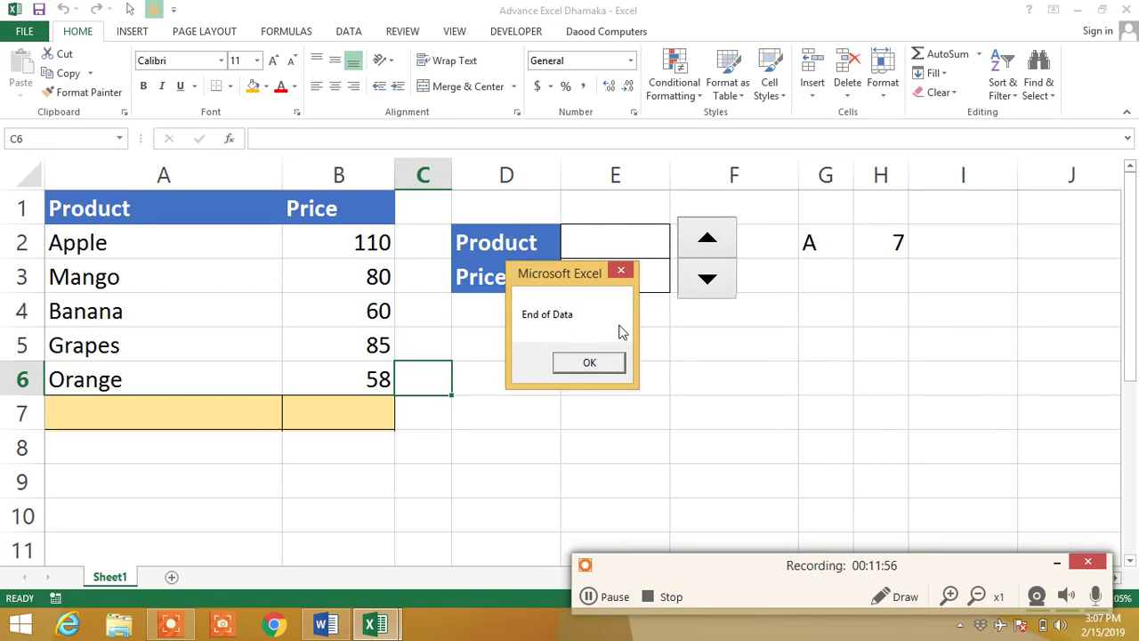
click(590, 362)
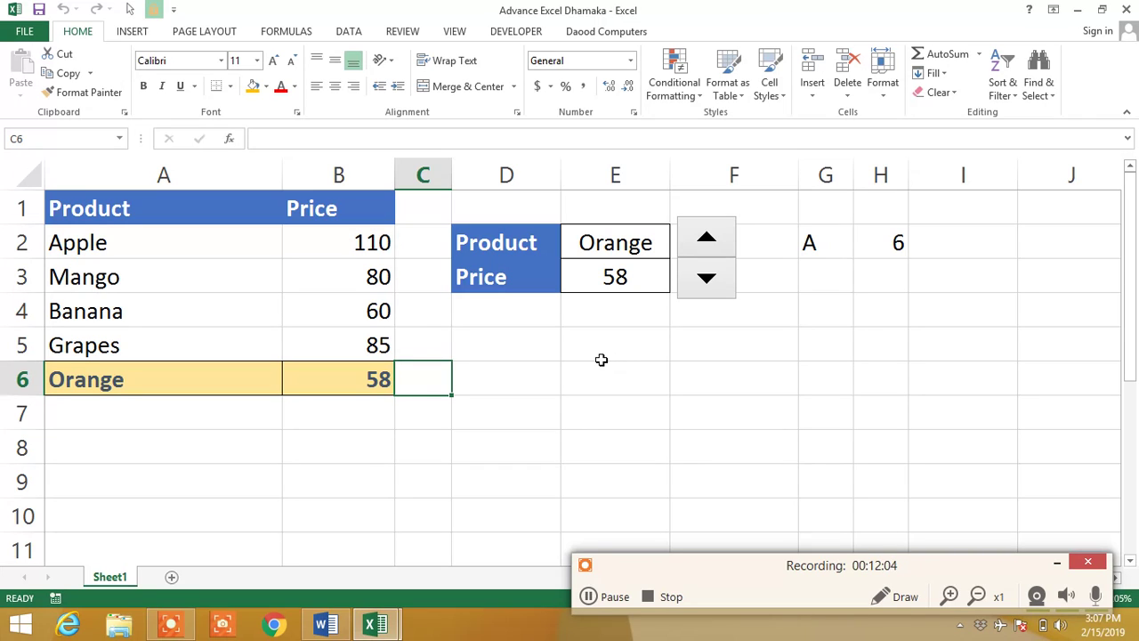
Inspect E2's INDIRECT formula, then pass the last product again and return to Apple at 110
double_click(602, 247)
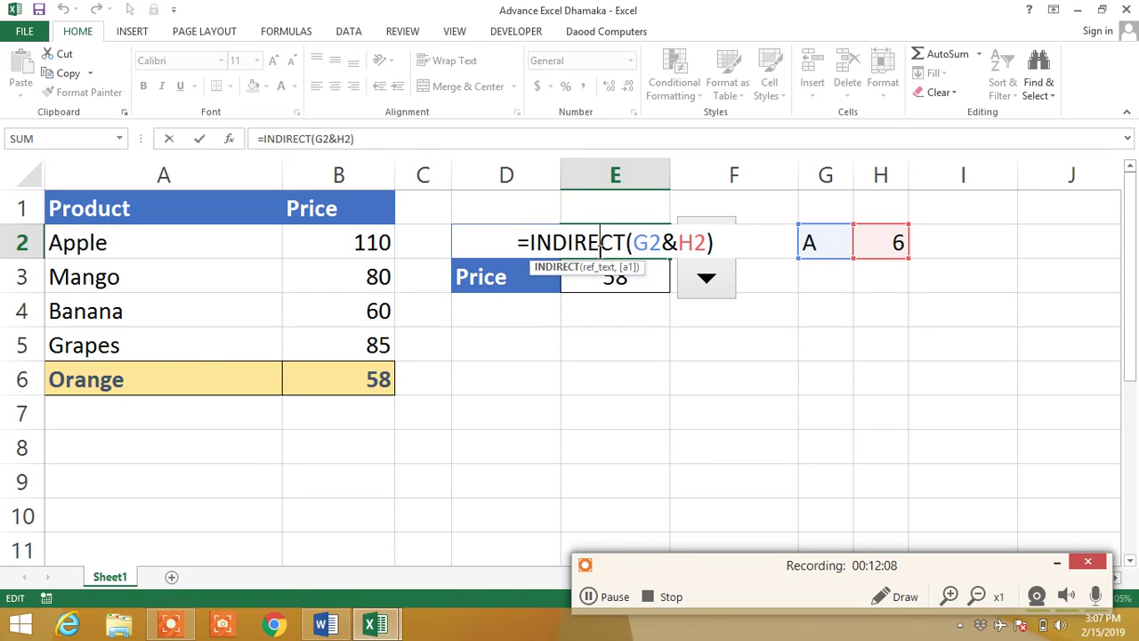
key(Return)
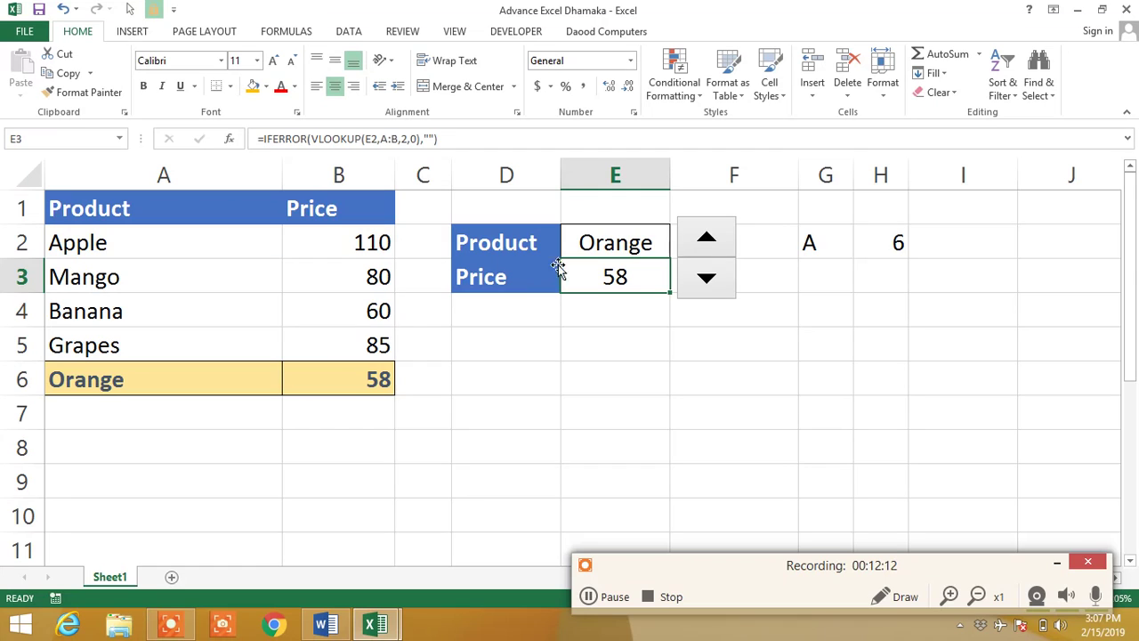
click(696, 274)
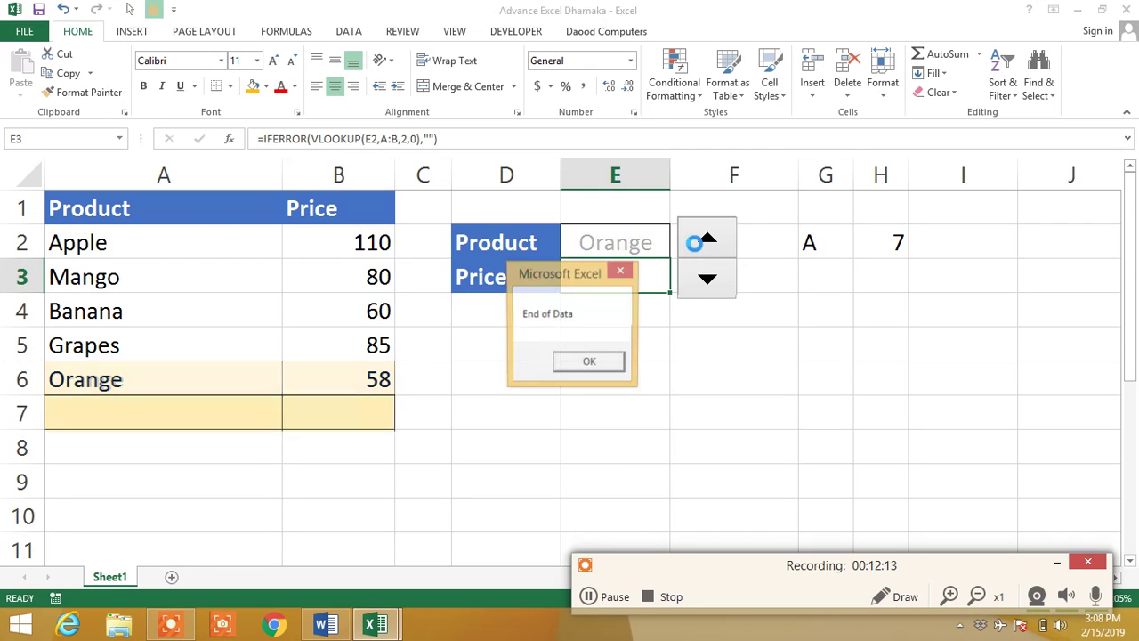
click(589, 362)
click(707, 278)
click(707, 278)
click(707, 277)
click(708, 278)
click(708, 278)
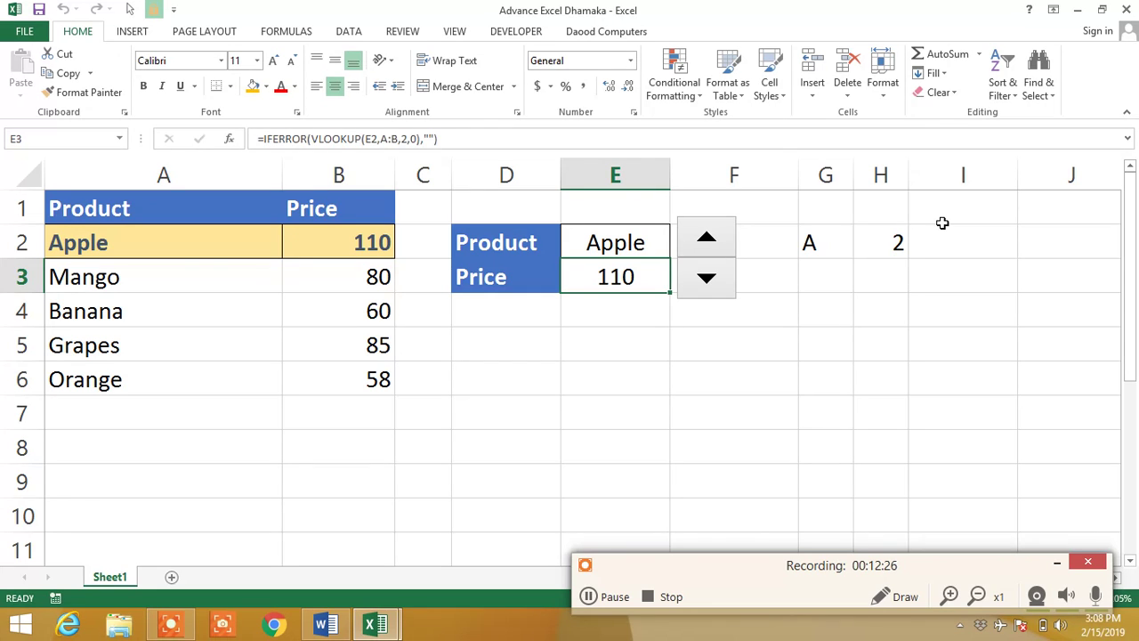
Open the spinner's Spinner1_Change macro via Assign Macro > Edit, arranged beside the sheet
right_click(722, 279)
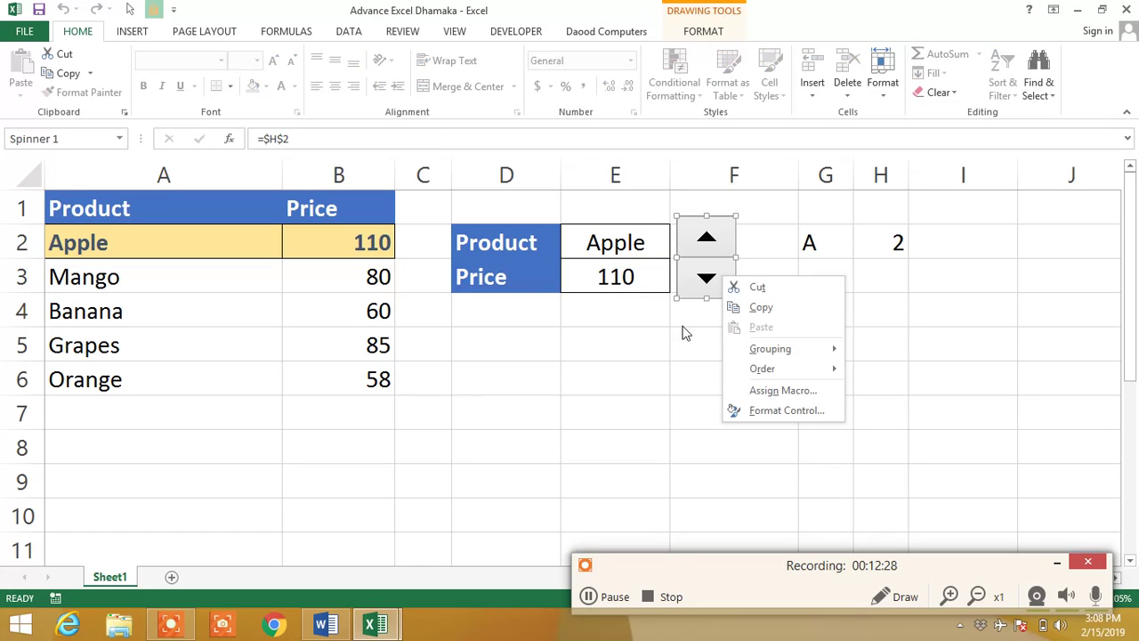
click(795, 397)
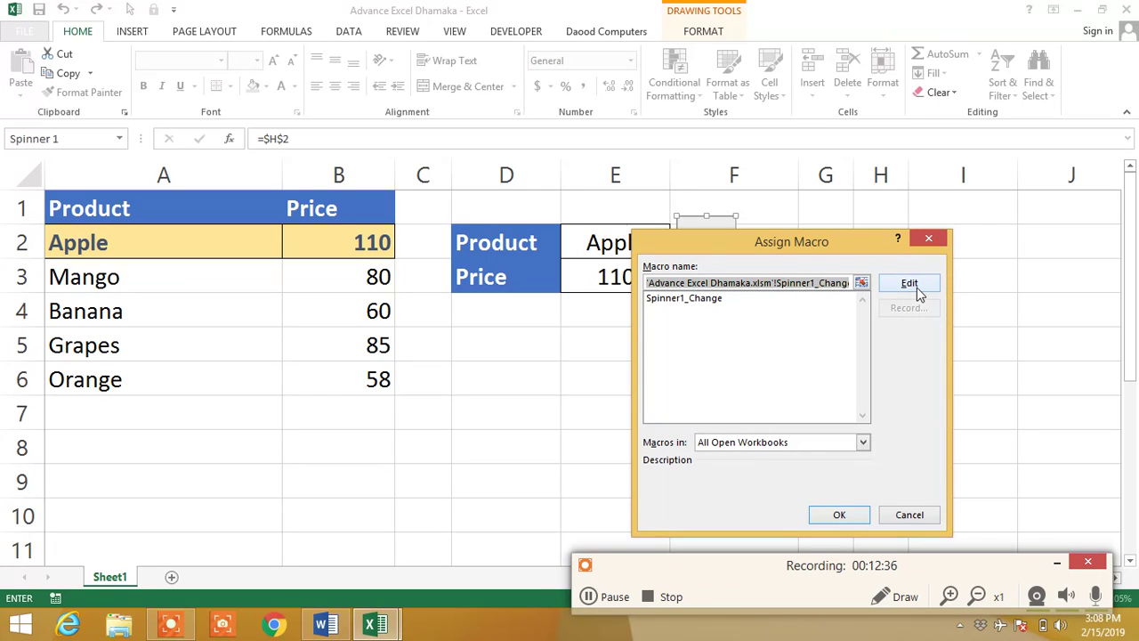
click(916, 289)
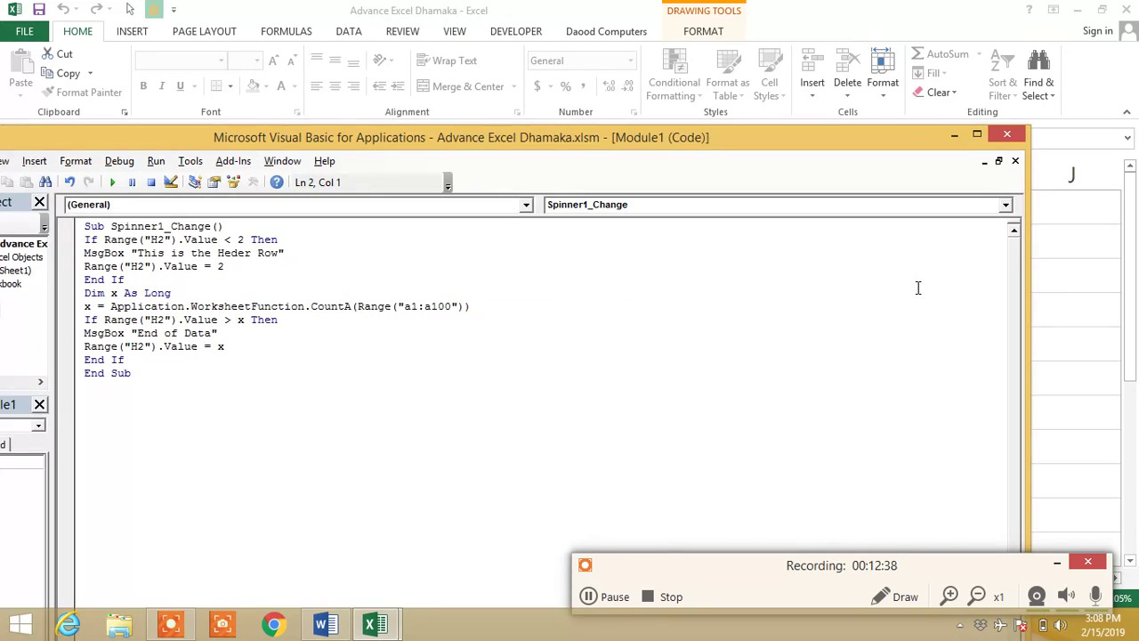
mouse_move(320, 138)
mouse_down()
mouse_move(683, 206)
mouse_move(319, 90)
mouse_up()
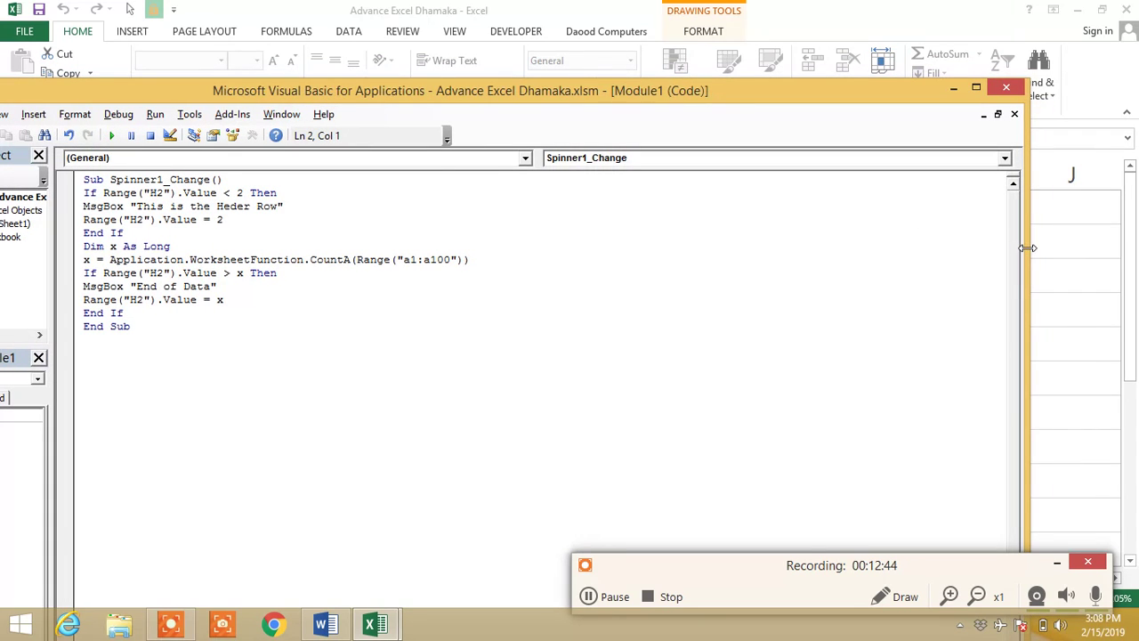
drag(1028, 247, 514, 276)
mouse_move(237, 93)
mouse_down()
mouse_move(366, 22)
mouse_move(354, 96)
mouse_move(426, 305)
mouse_move(448, 297)
mouse_up()
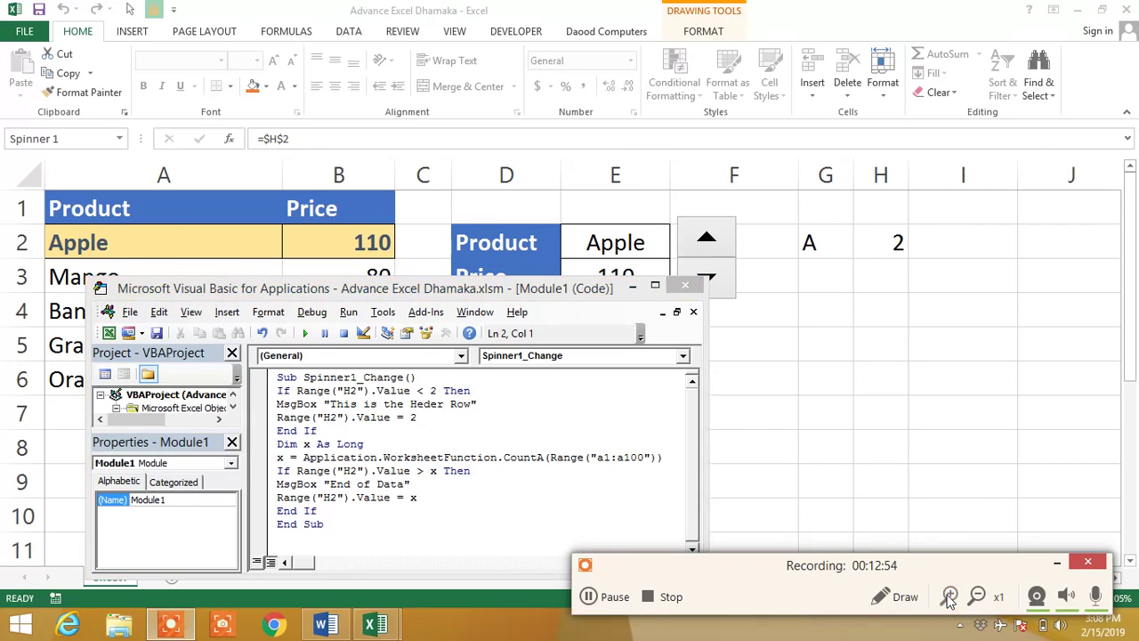
click(949, 596)
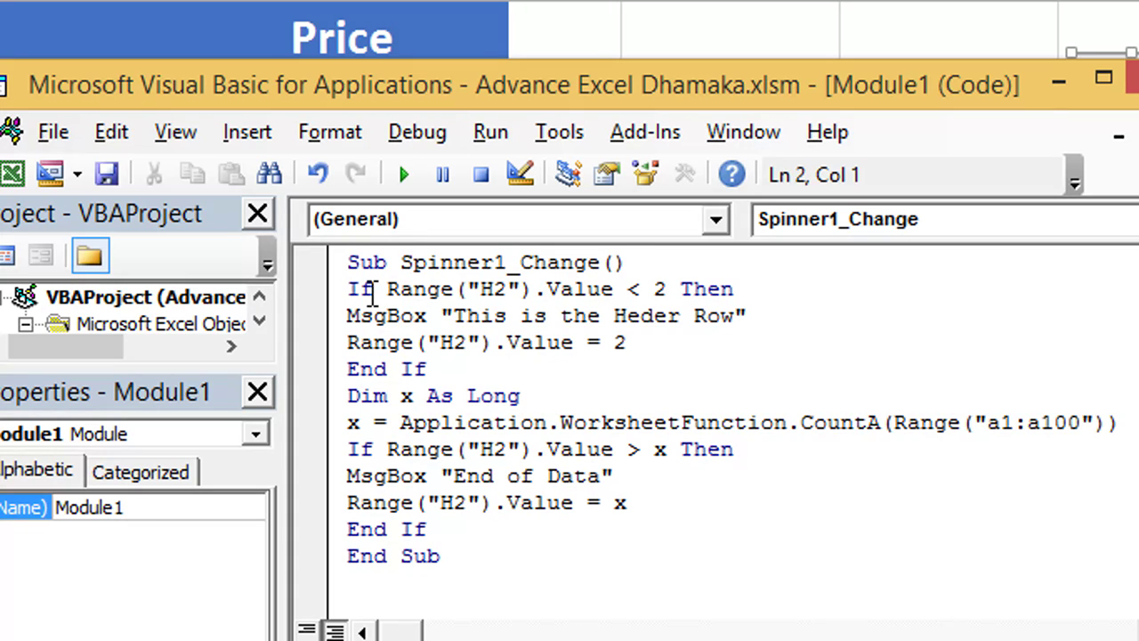
Review the macro's header-row If check on H2 alongside the worksheet
shift+click(365, 293)
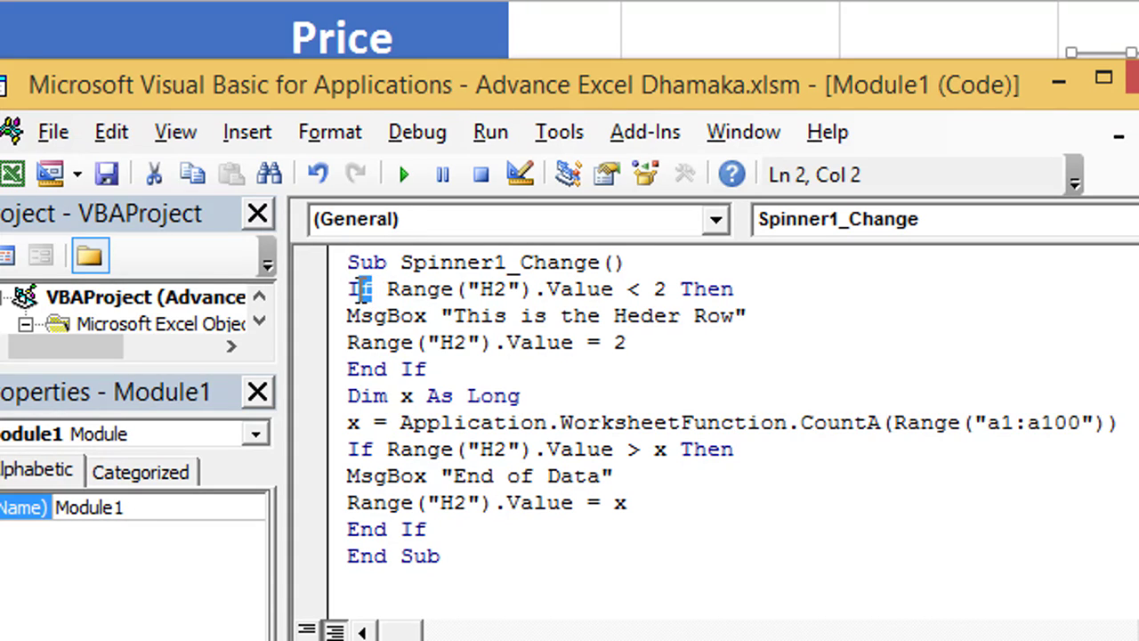
click(400, 289)
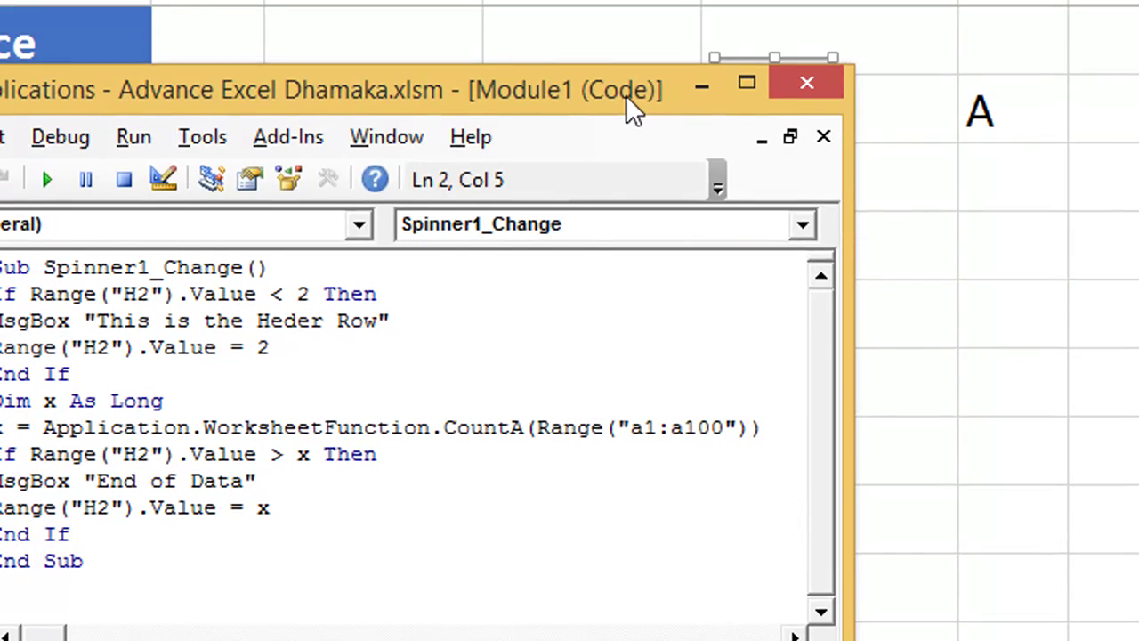
drag(629, 86, 968, 182)
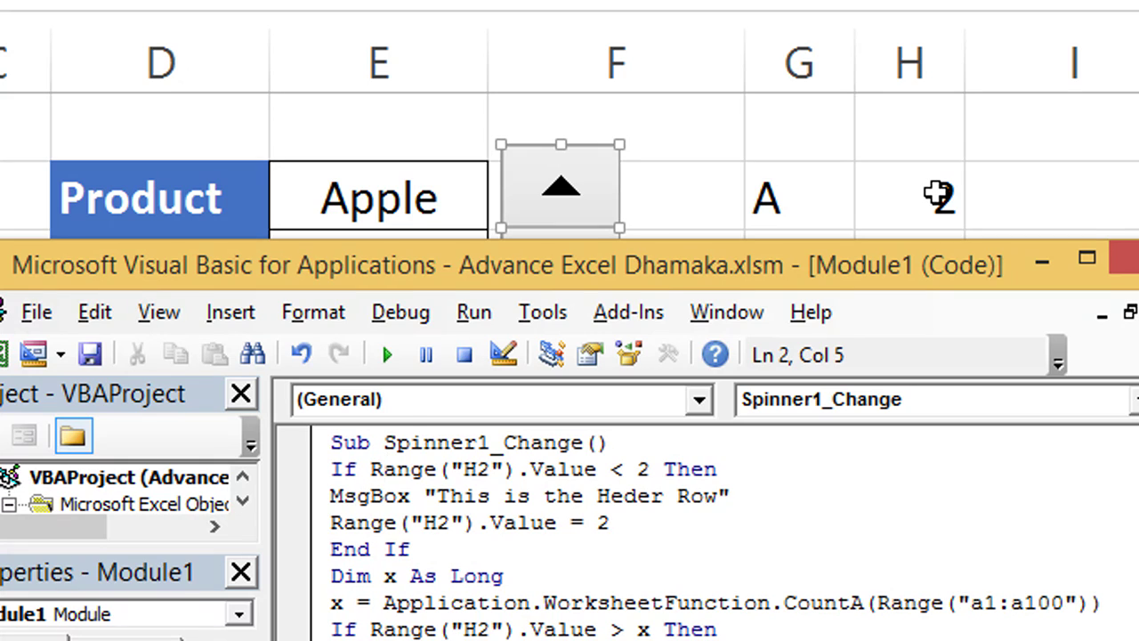
click(939, 196)
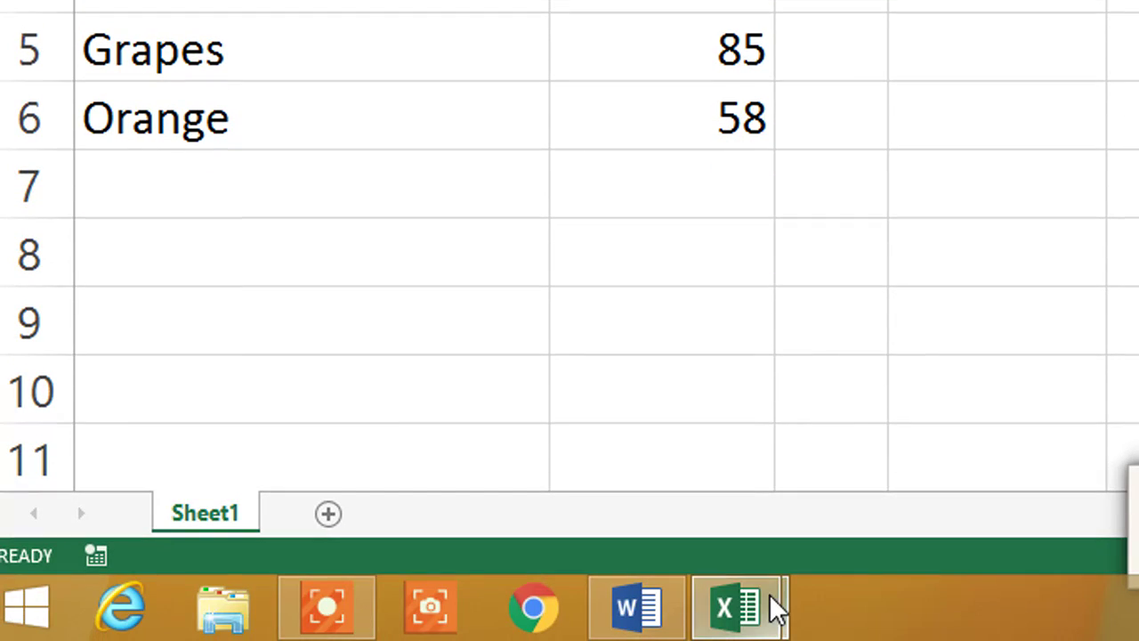
mouse_move(774, 606)
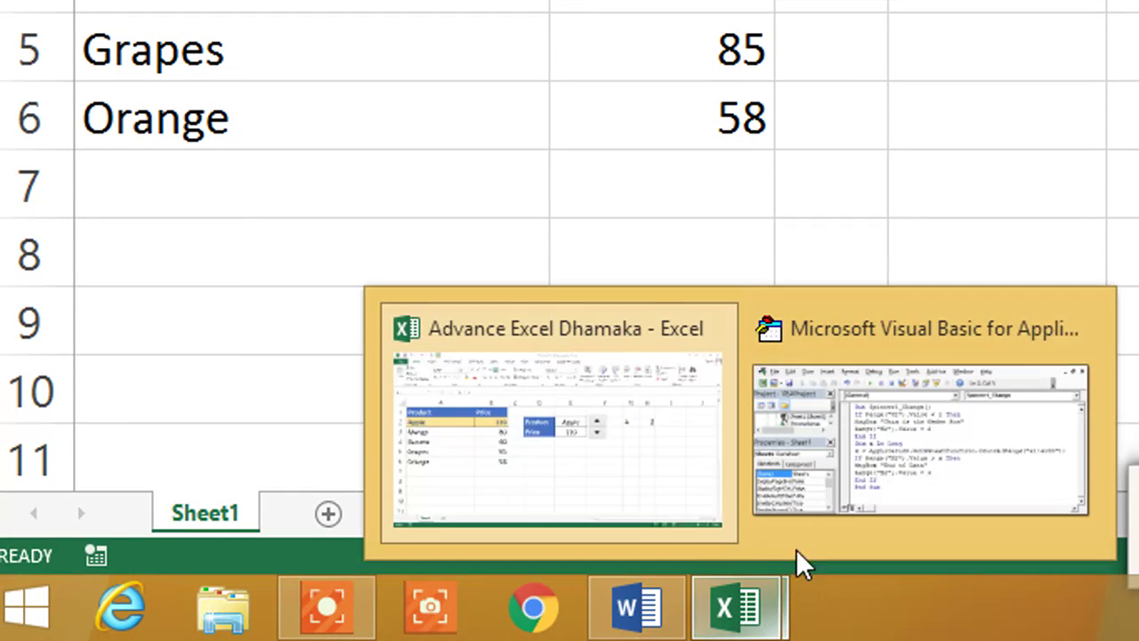
click(796, 545)
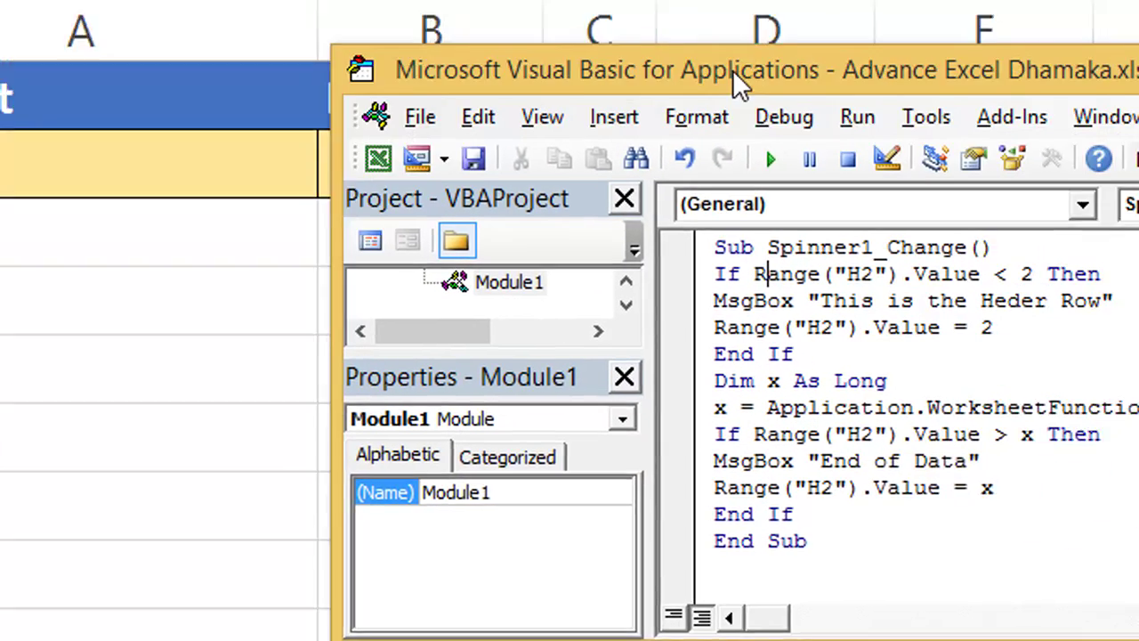
Insert blank lines before the Dim statement and before the end-of-data If check
drag(977, 133, 828, 167)
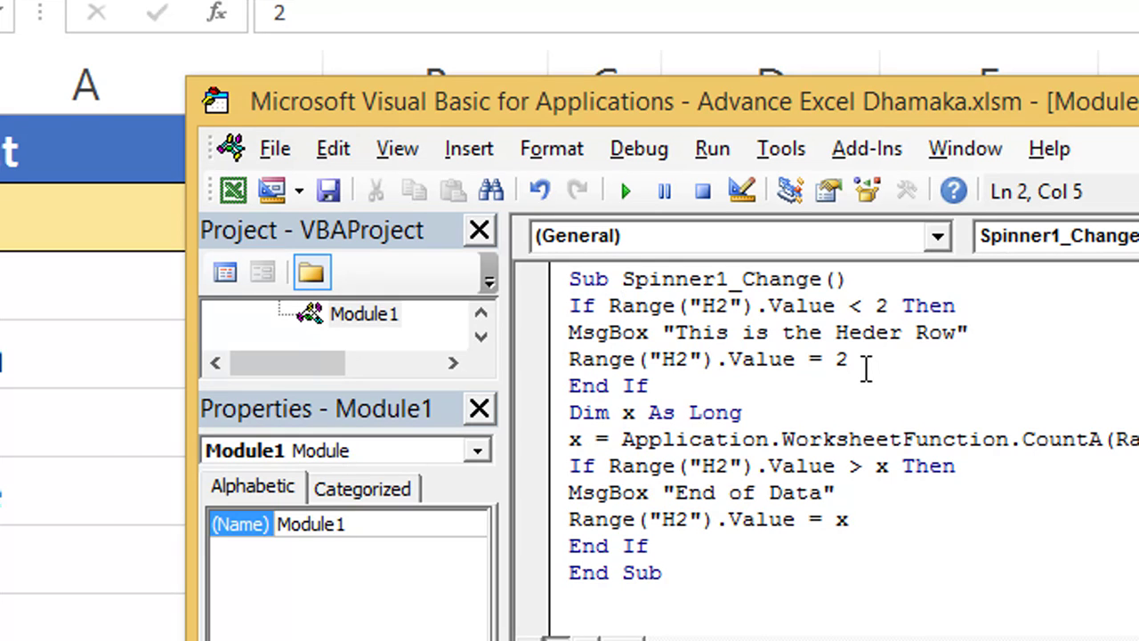
mouse_move(650, 386)
mouse_down()
mouse_move(587, 332)
mouse_move(576, 307)
mouse_up()
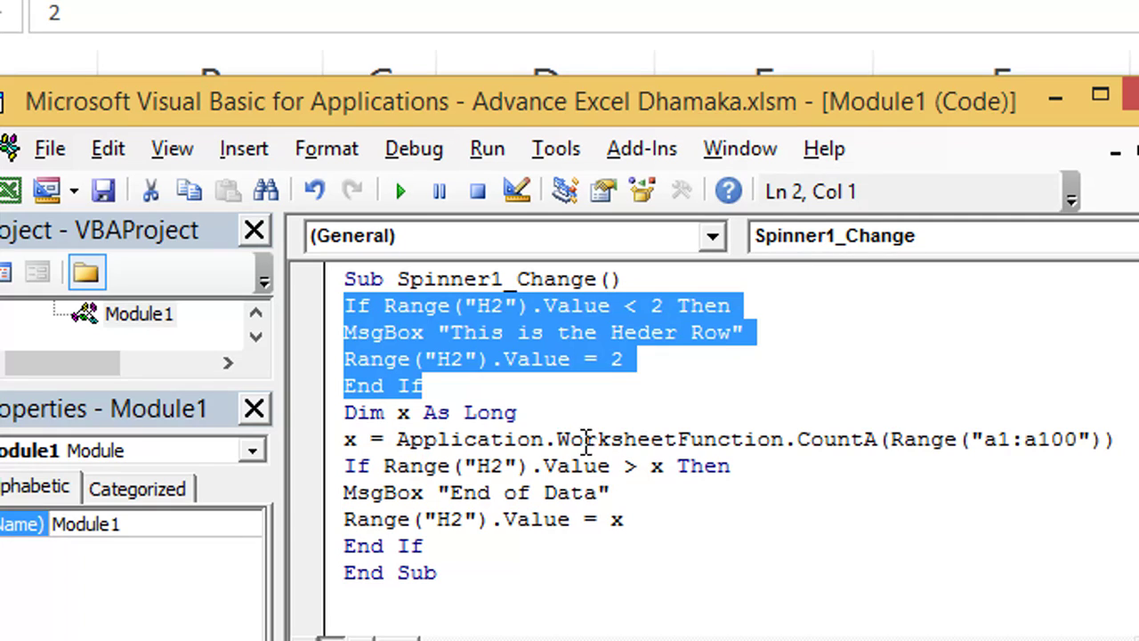
click(347, 412)
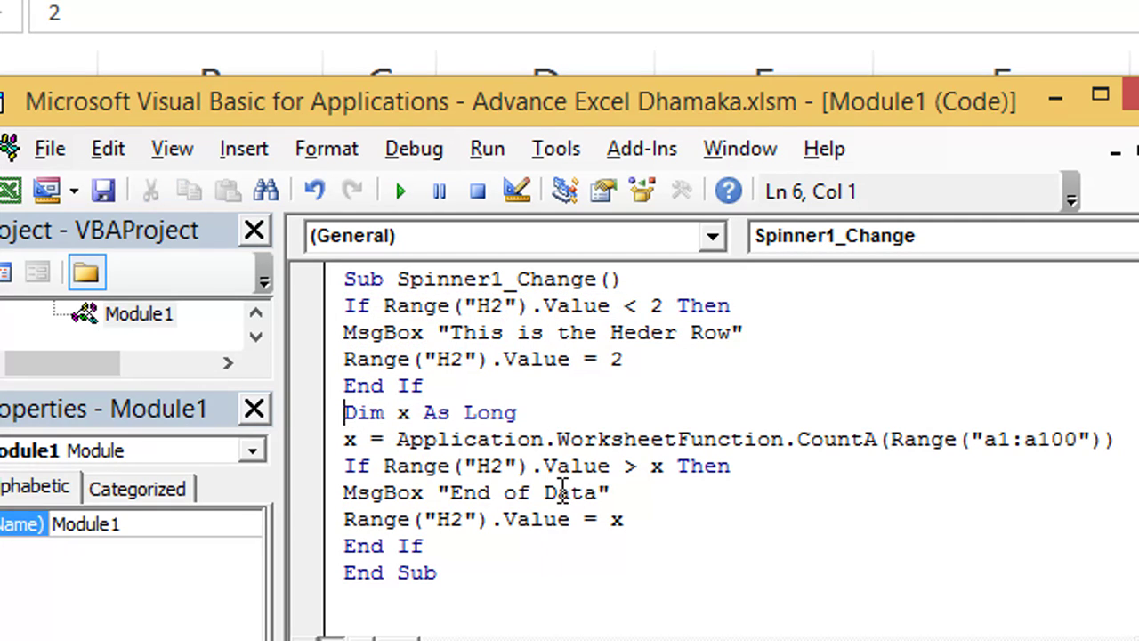
key(Return)
scroll(489, 517, down, 1)
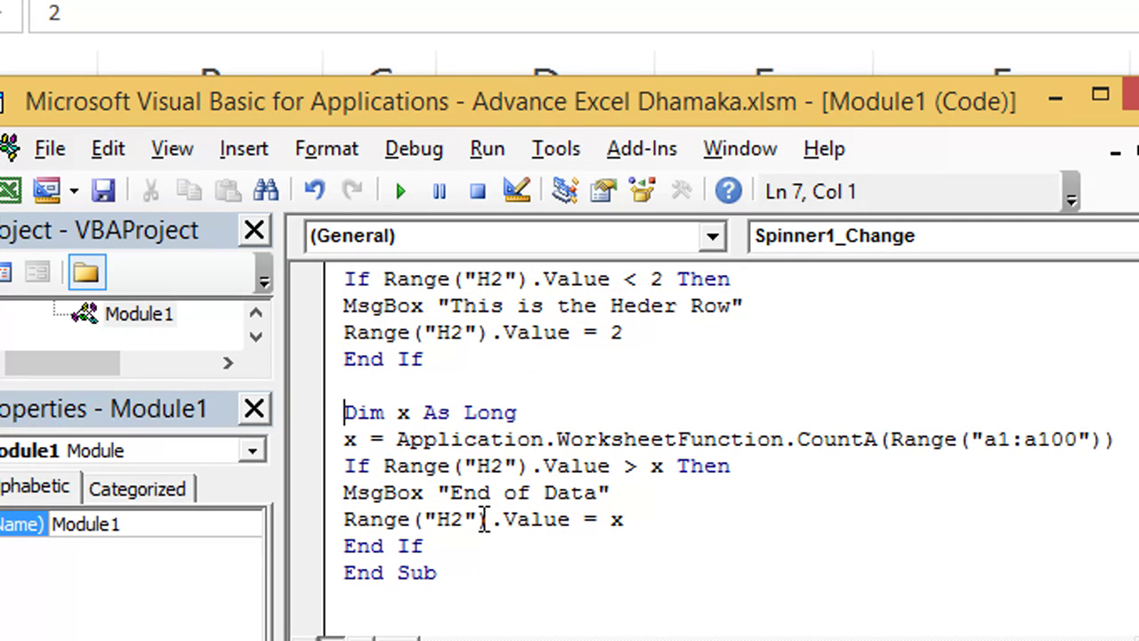
click(347, 466)
key(Return)
scroll(612, 541, down, 1)
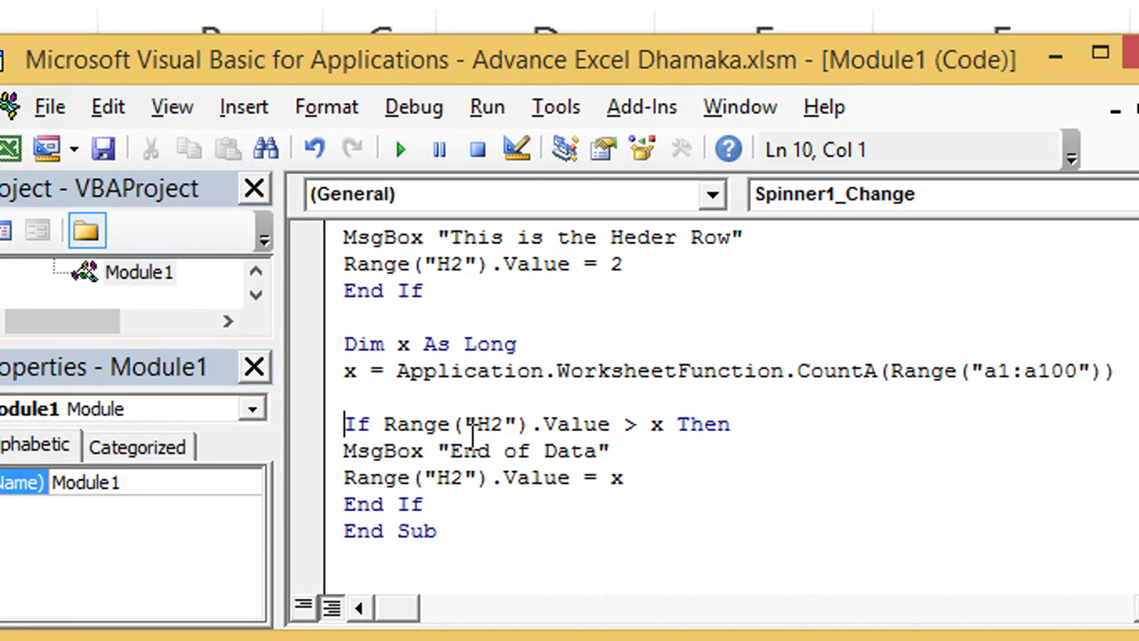
Examine the Dim x As Long declaration and the variable x on line 8
drag(345, 344, 421, 344)
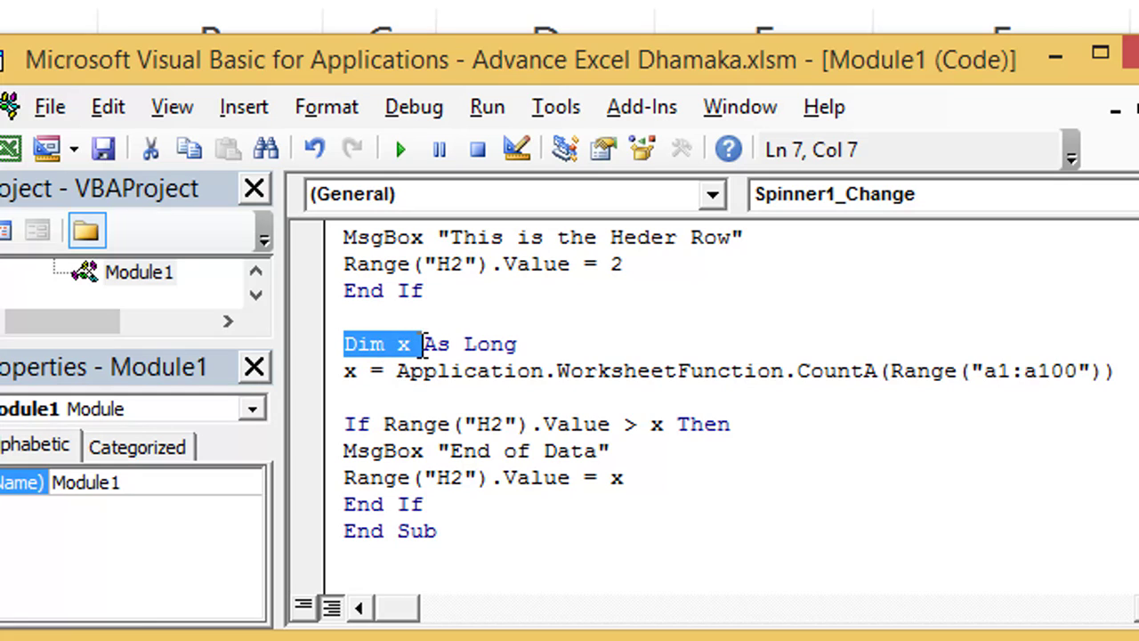
click(397, 344)
click(490, 344)
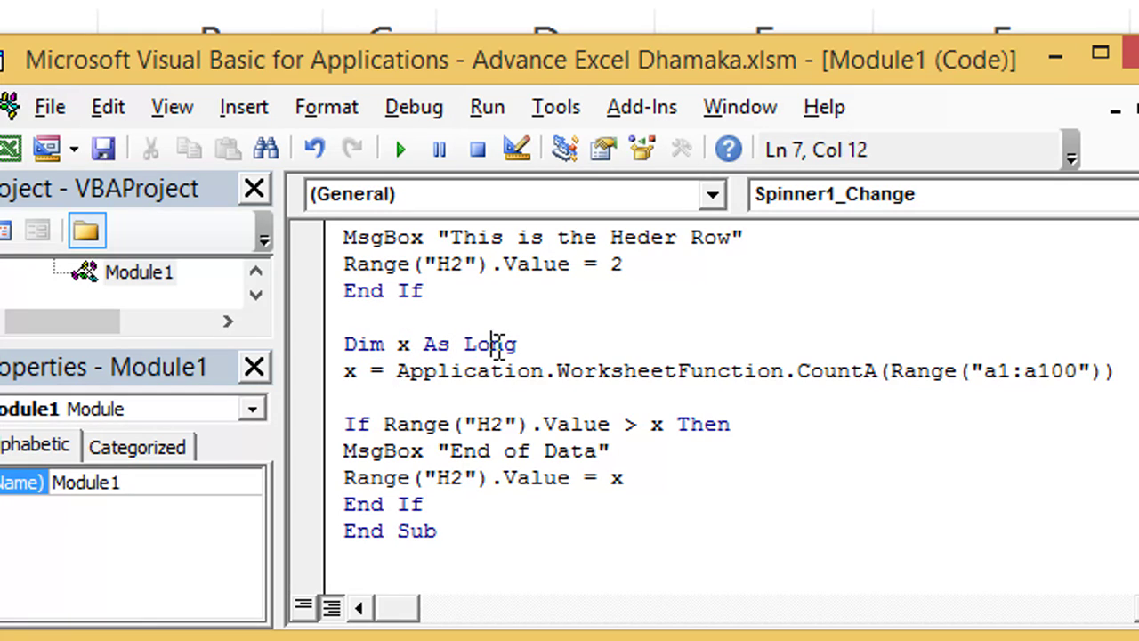
click(555, 345)
drag(354, 374, 347, 375)
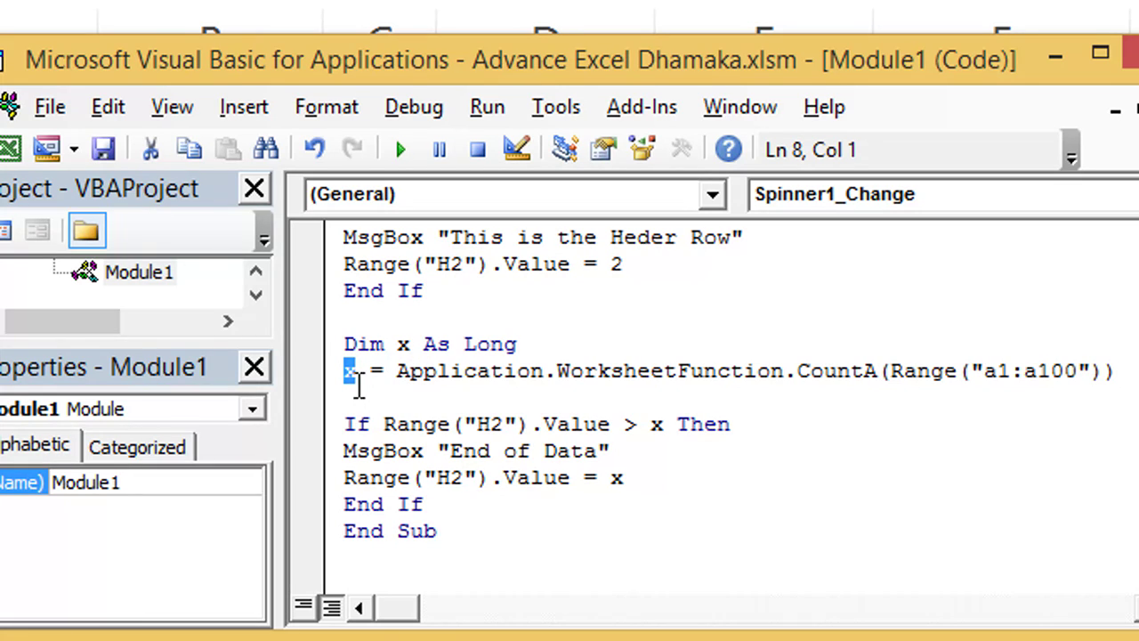
click(355, 374)
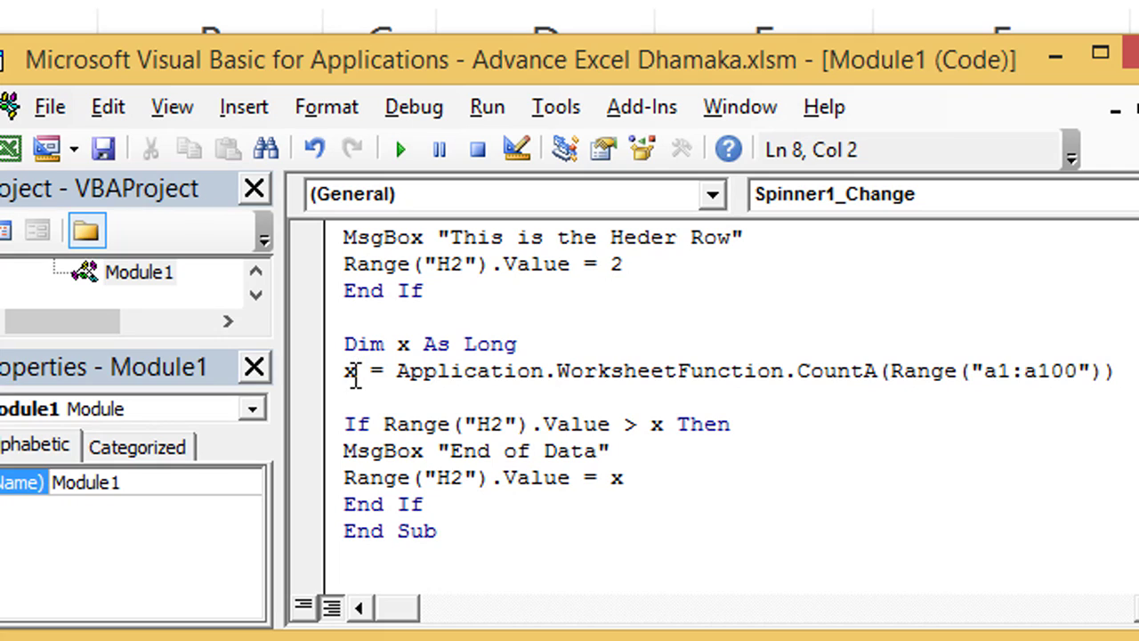
Examine the x = Application.CountA(Range("a1:a100")) line part by part
double_click(347, 374)
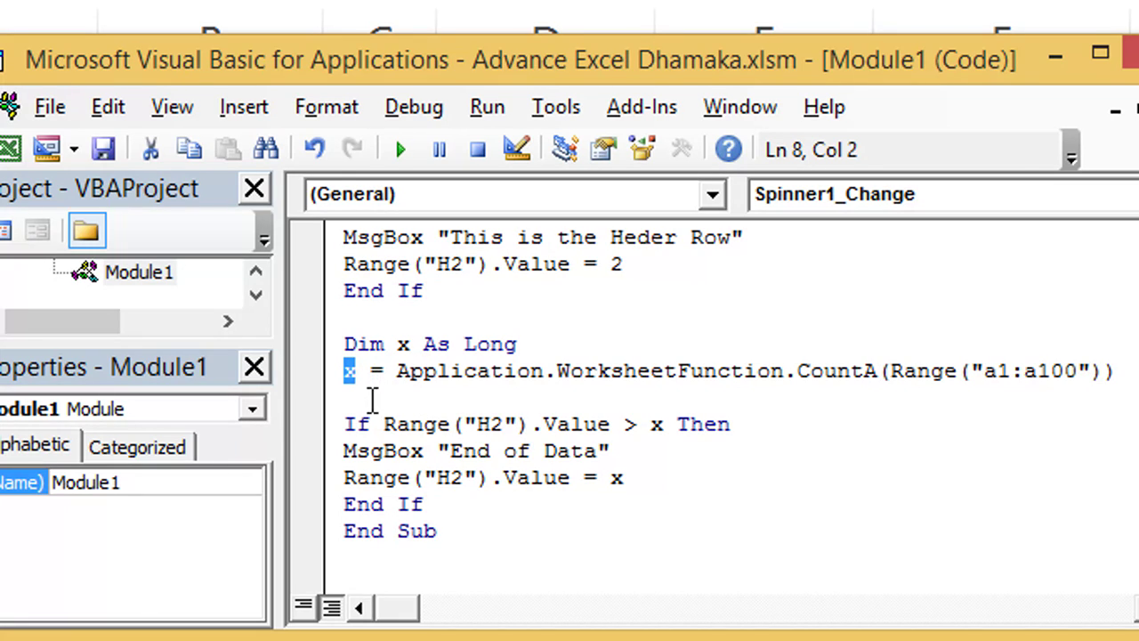
double_click(376, 372)
mouse_move(397, 374)
mouse_down()
mouse_move(536, 374)
mouse_move(546, 384)
mouse_move(786, 374)
mouse_up()
click(552, 382)
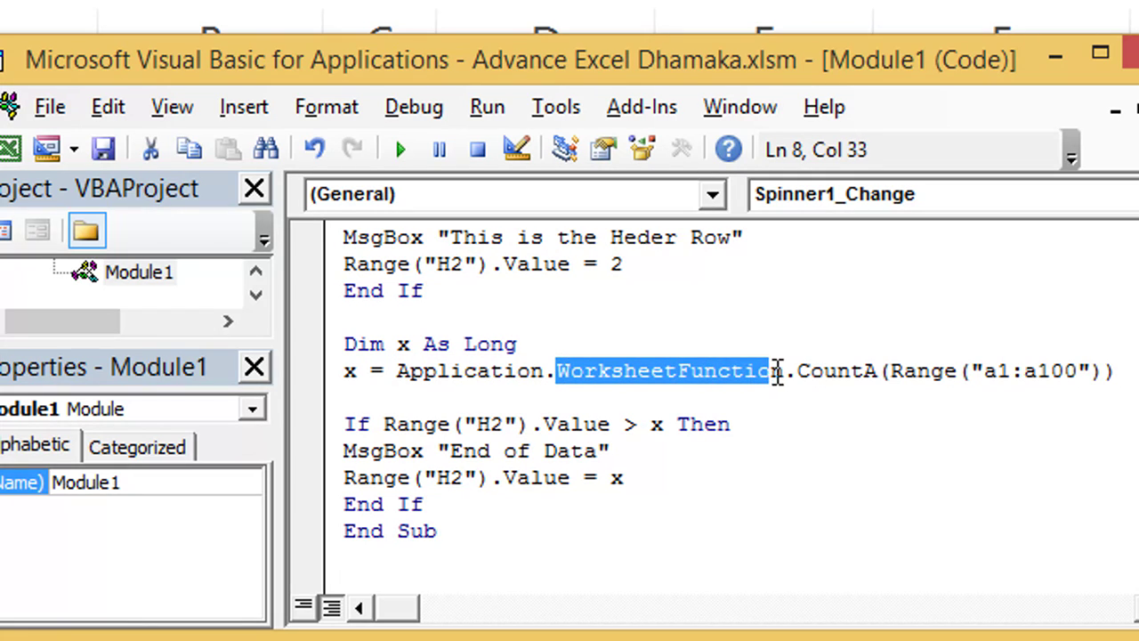
click(796, 372)
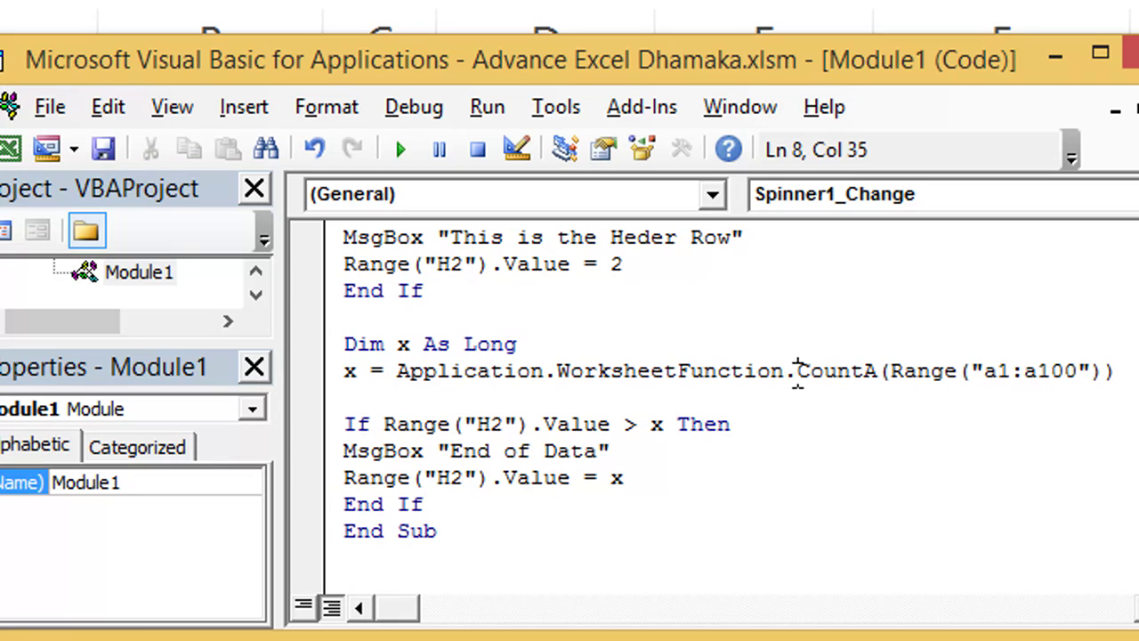
drag(798, 372, 876, 372)
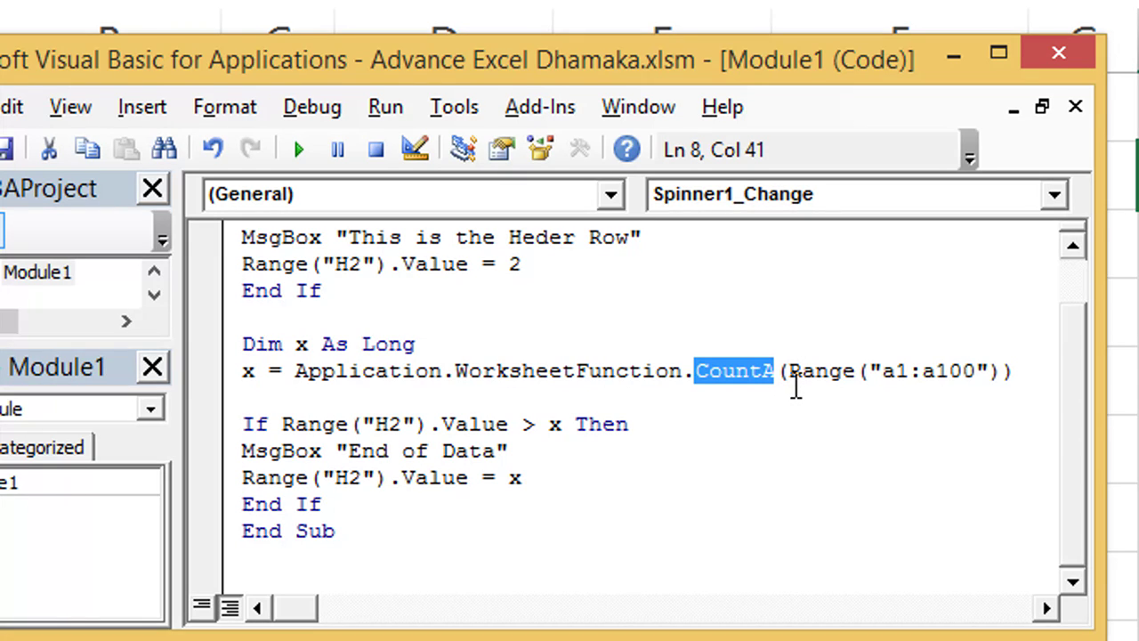
mouse_move(789, 371)
mouse_down()
mouse_move(972, 379)
mouse_move(977, 390)
mouse_up()
Append a 0 so the CountA range reads a1:a1000
click(949, 375)
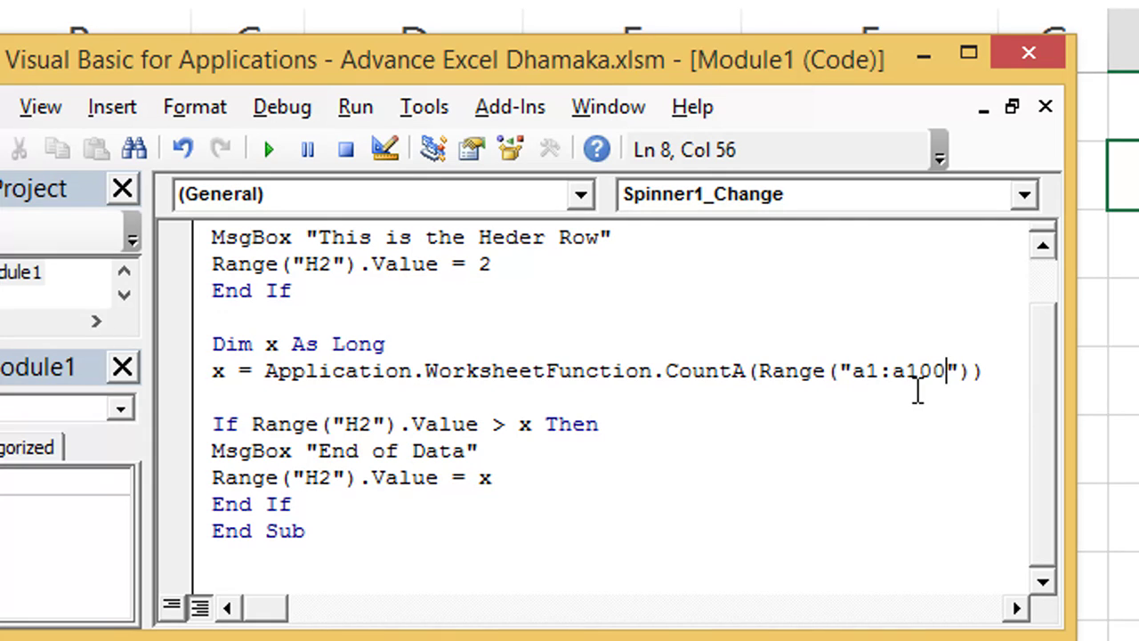
text(0)
drag(936, 372, 709, 378)
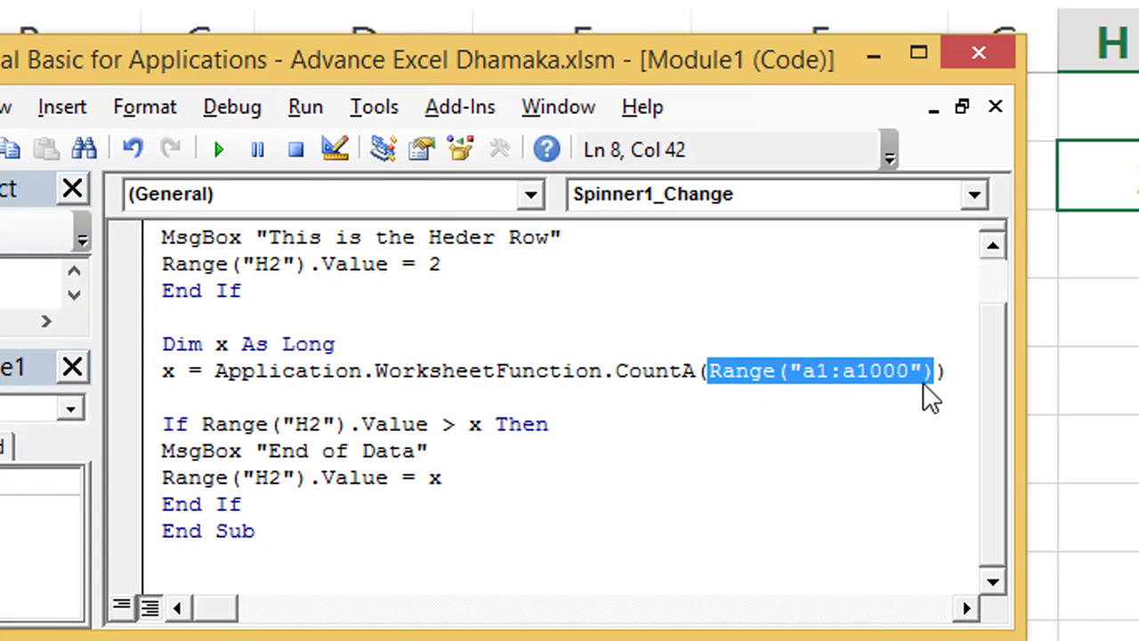
click(948, 377)
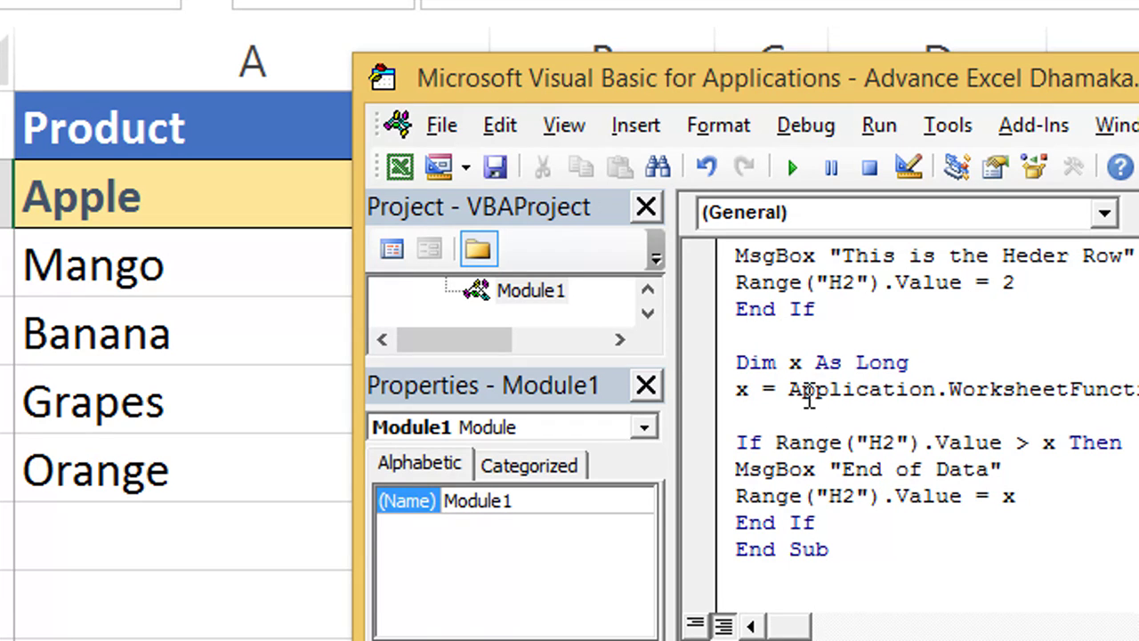
drag(735, 442, 1124, 445)
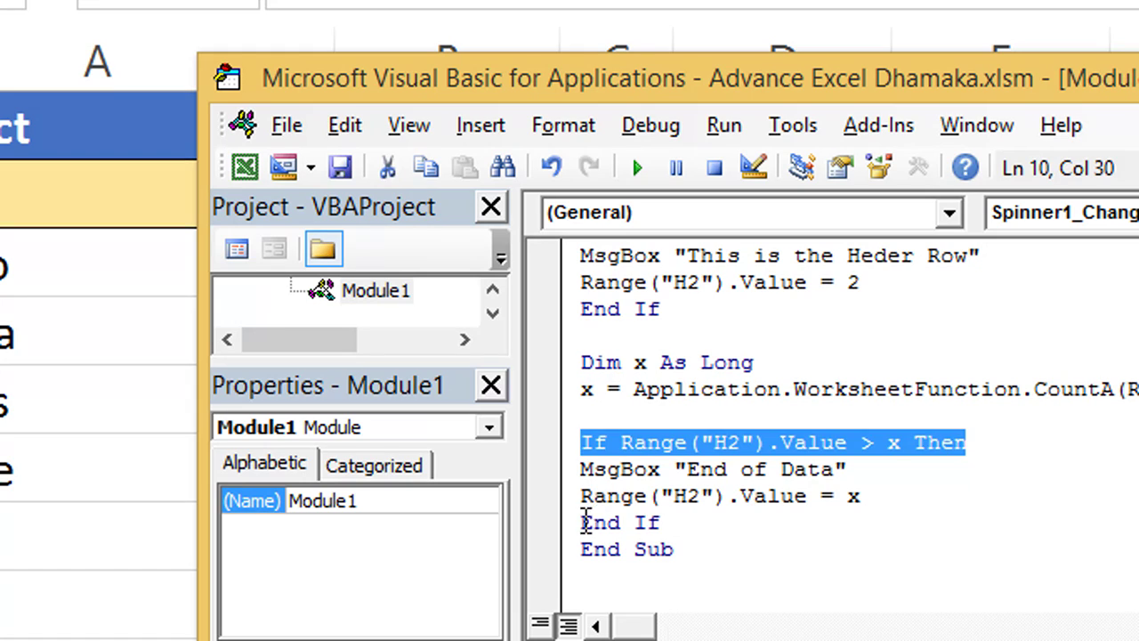
drag(582, 522, 667, 522)
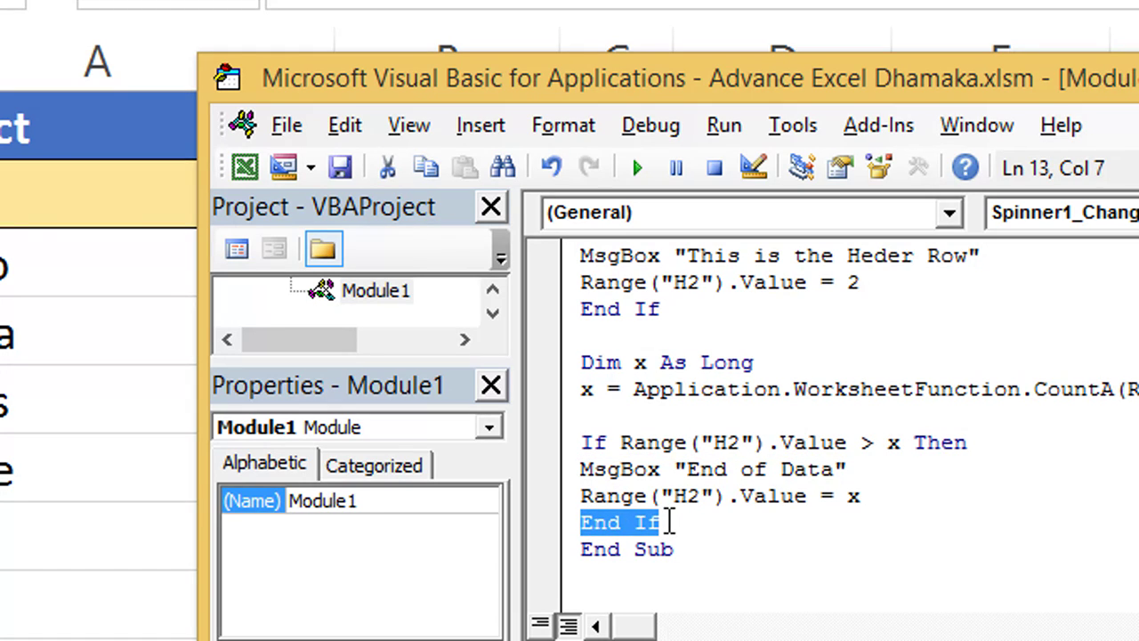
drag(582, 442, 644, 442)
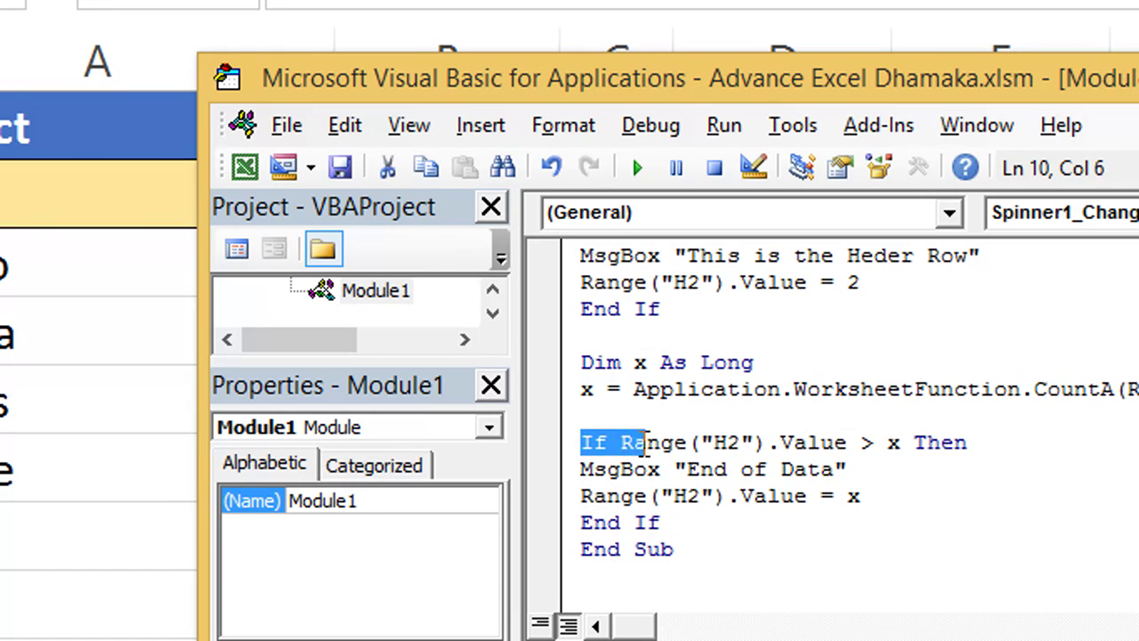
drag(581, 523, 667, 522)
scroll(731, 531, up, 1)
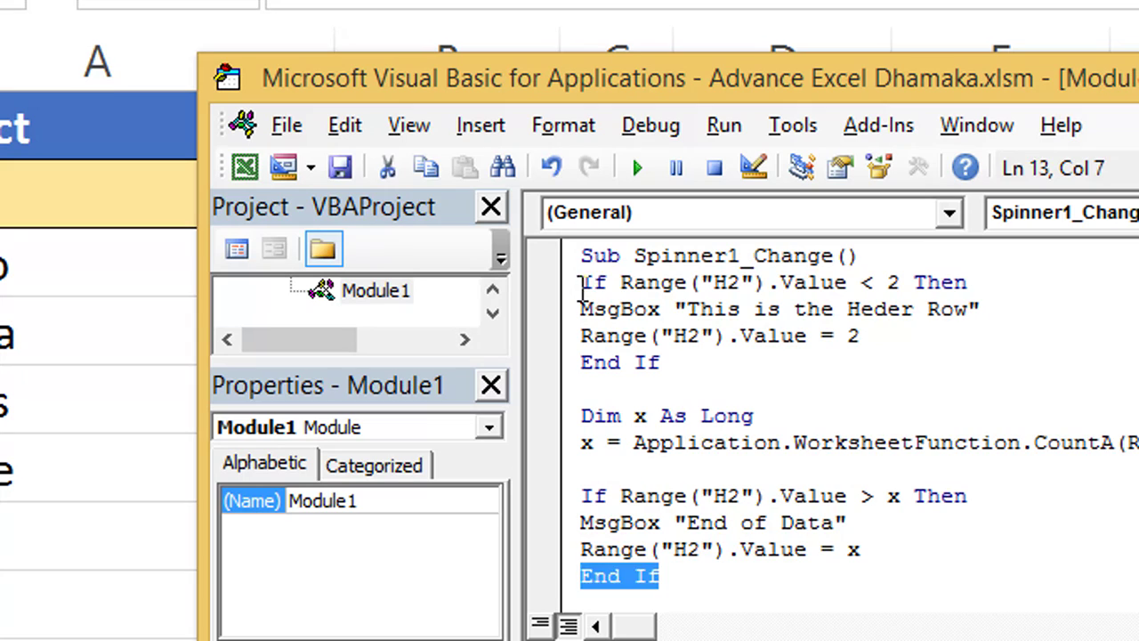
drag(582, 282, 630, 282)
drag(583, 358, 681, 366)
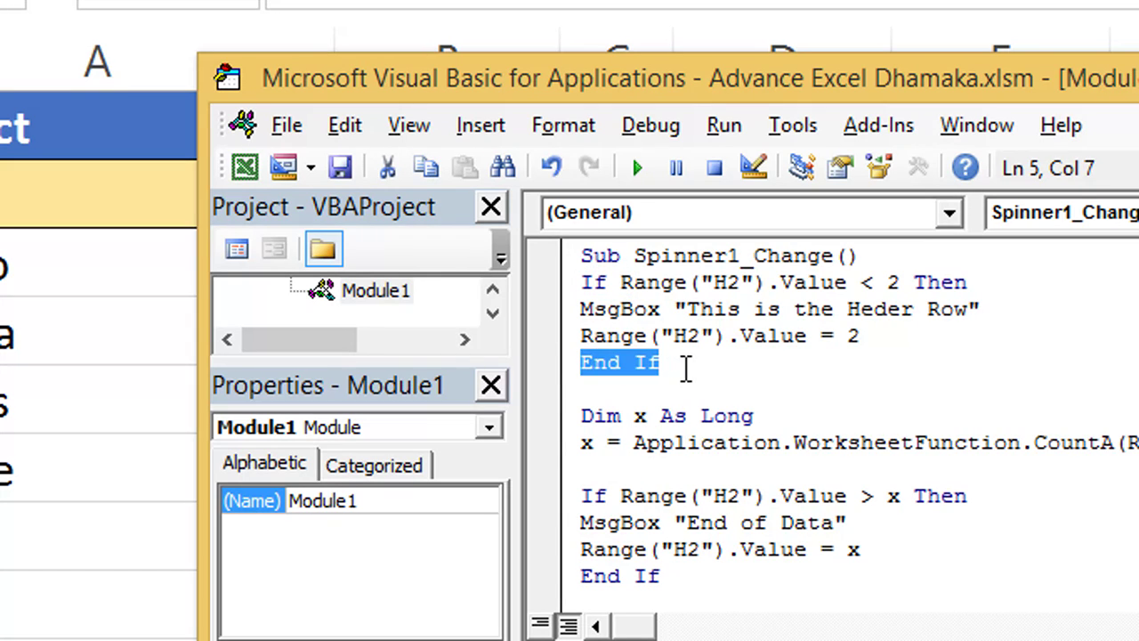
click(637, 389)
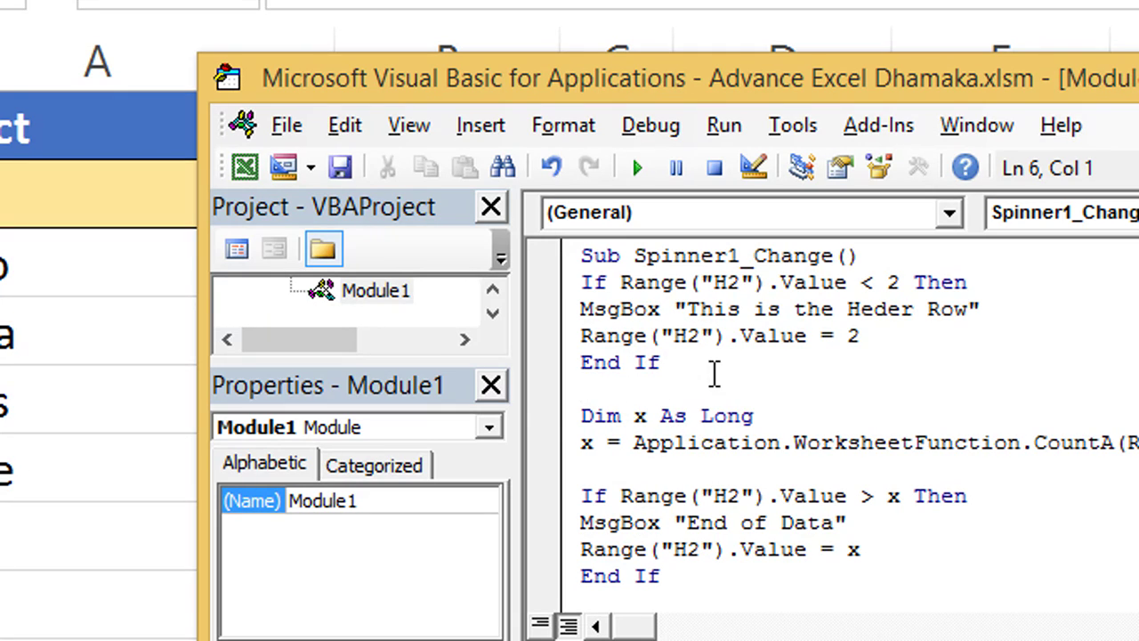
drag(559, 283, 557, 456)
drag(558, 495, 567, 583)
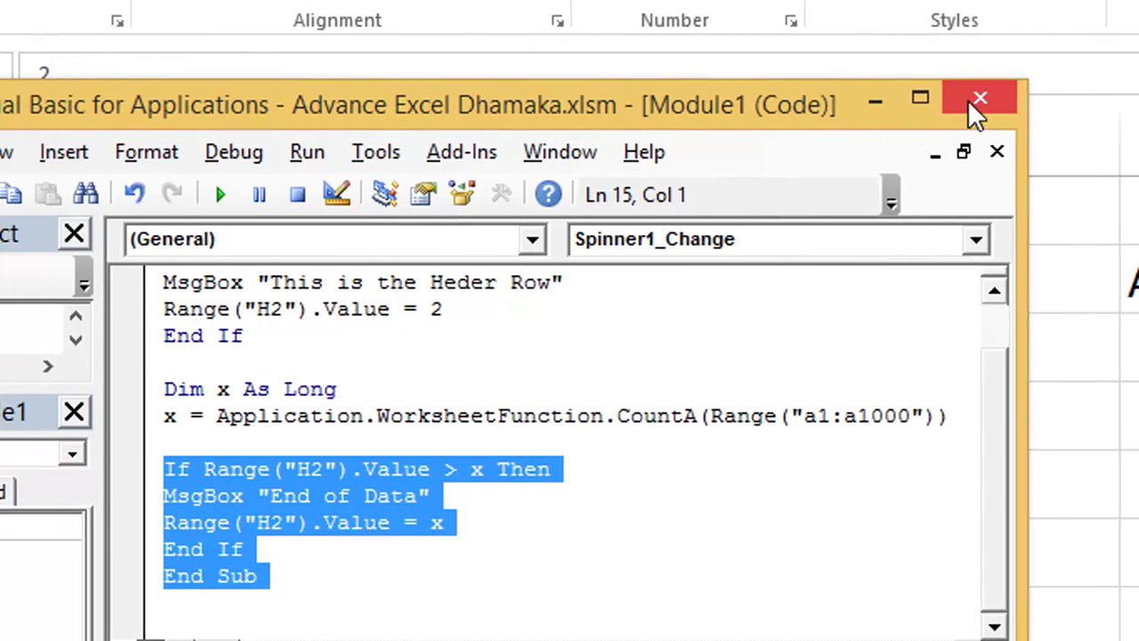
Close the VBA code editor and return to the worksheet
click(1041, 98)
click(961, 458)
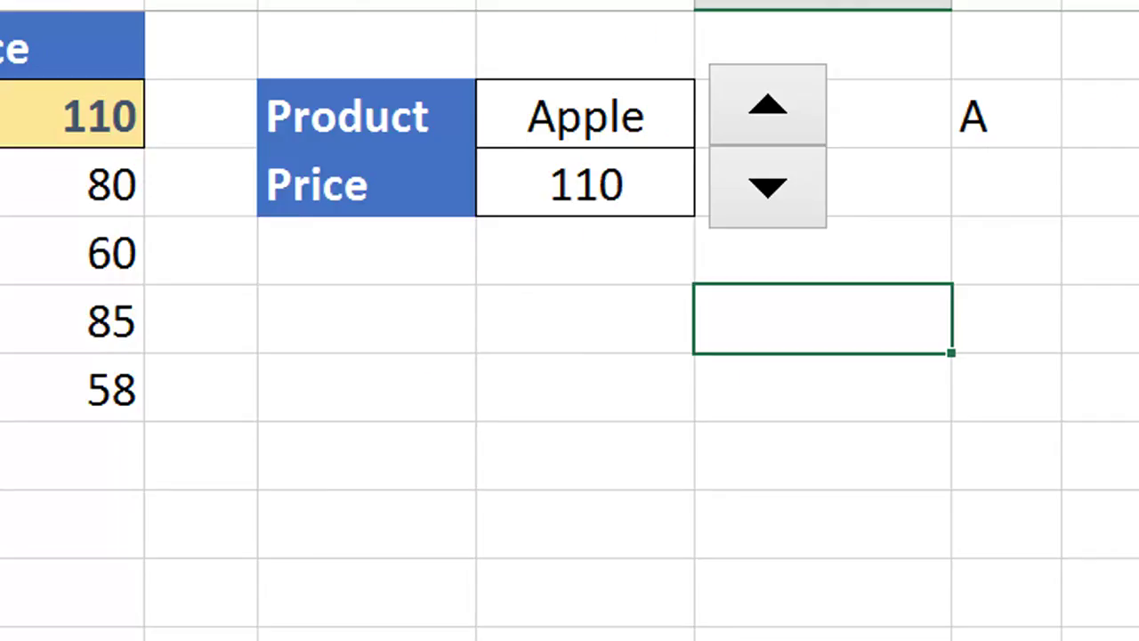
click(972, 556)
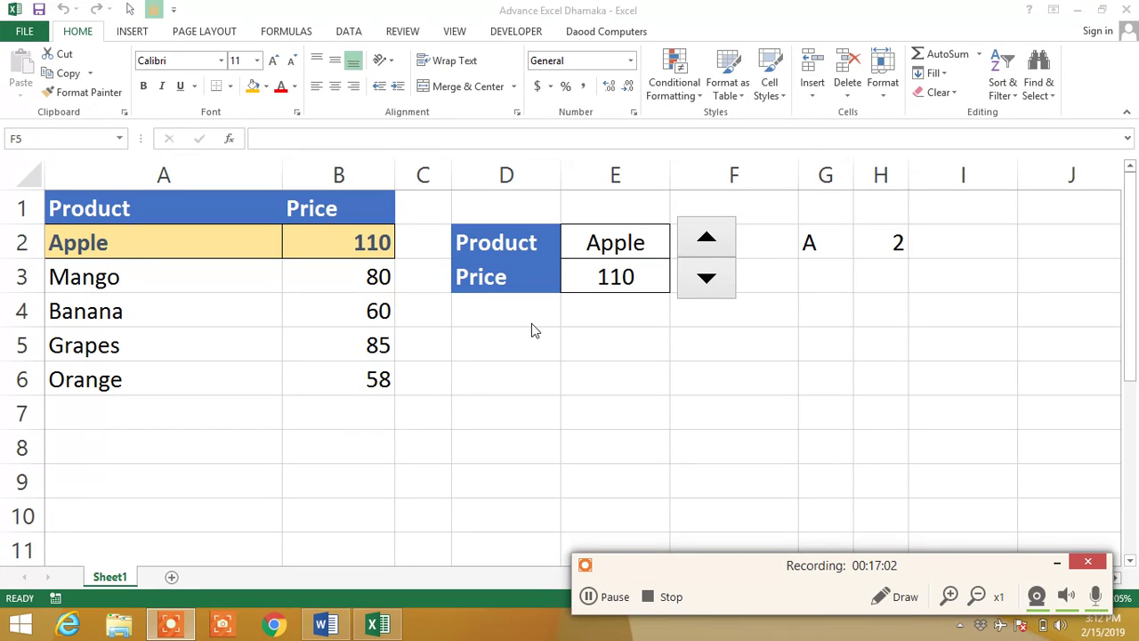
Step the product picker up twice so H2 reads 4, then clear G2 to show #REF!
click(705, 242)
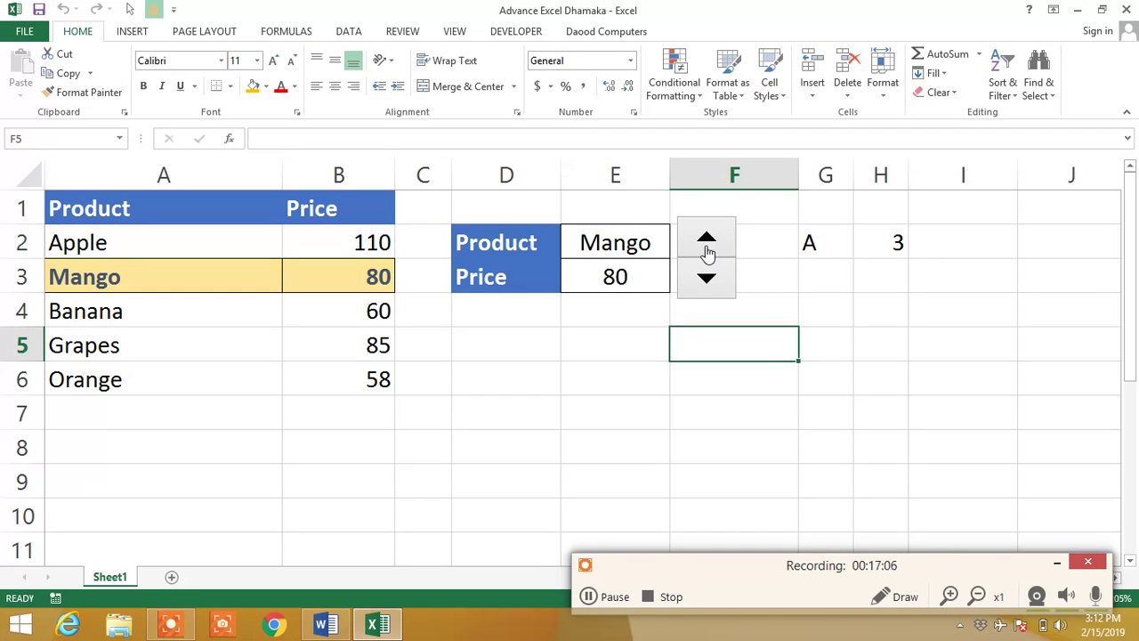
click(896, 240)
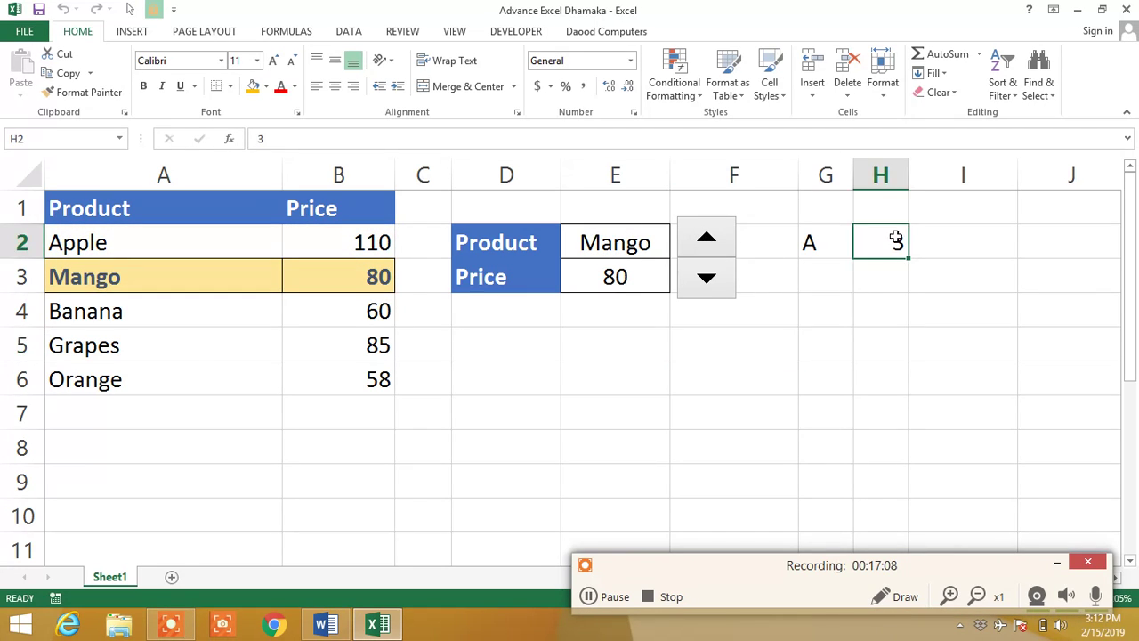
click(706, 242)
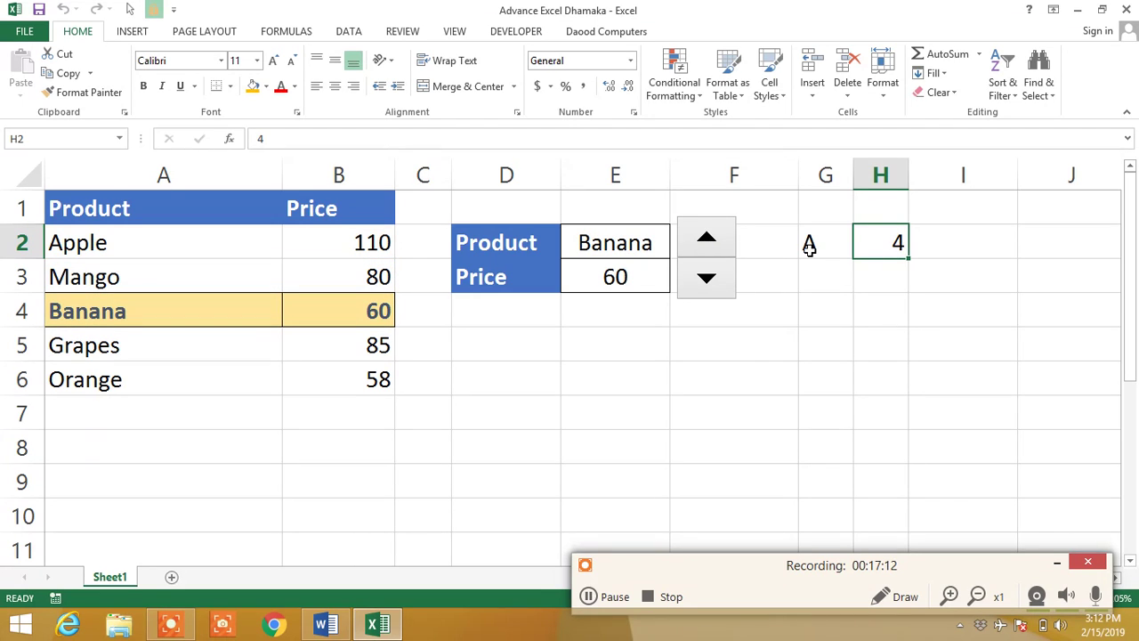
click(810, 244)
key(Delete)
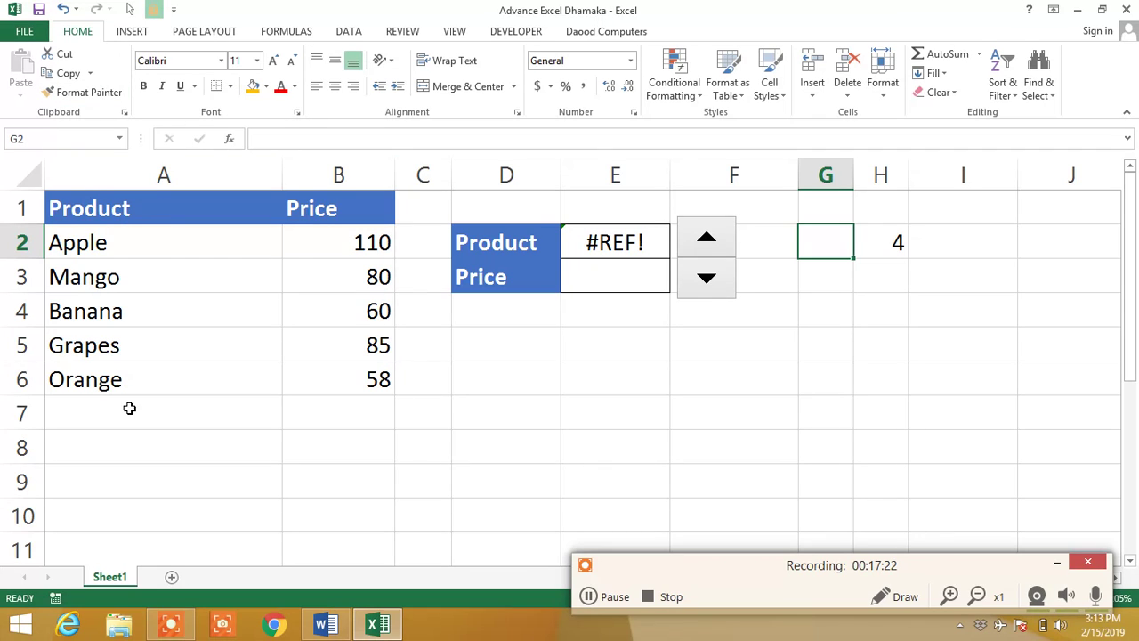
Enter B in helper cell G2 and compare against the column B prices, where B4 holds 60
click(626, 242)
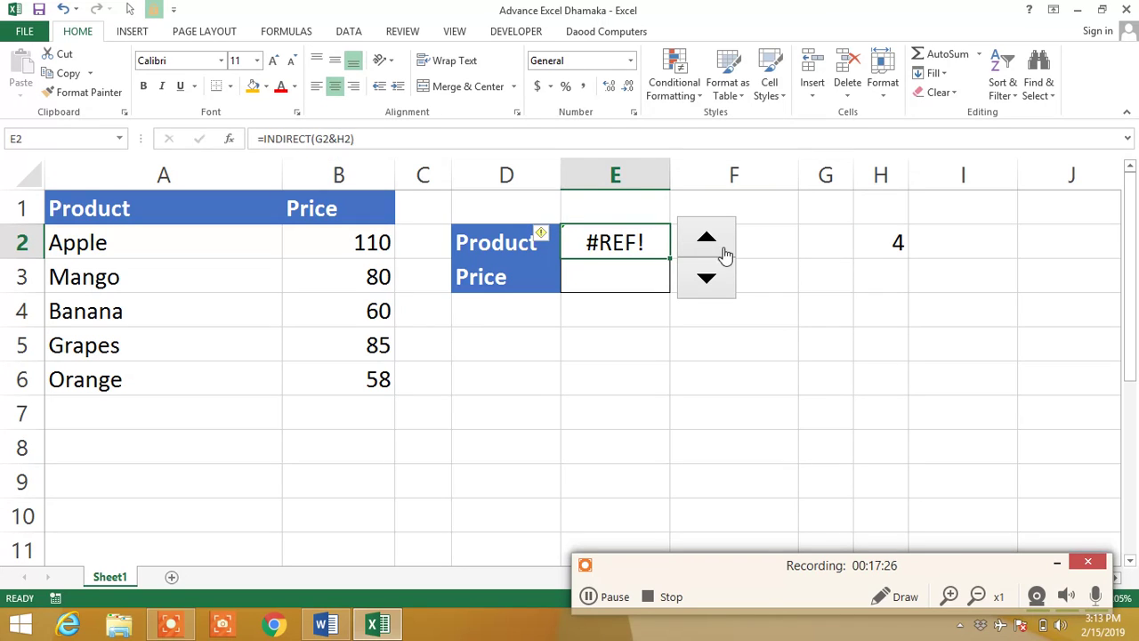
click(831, 240)
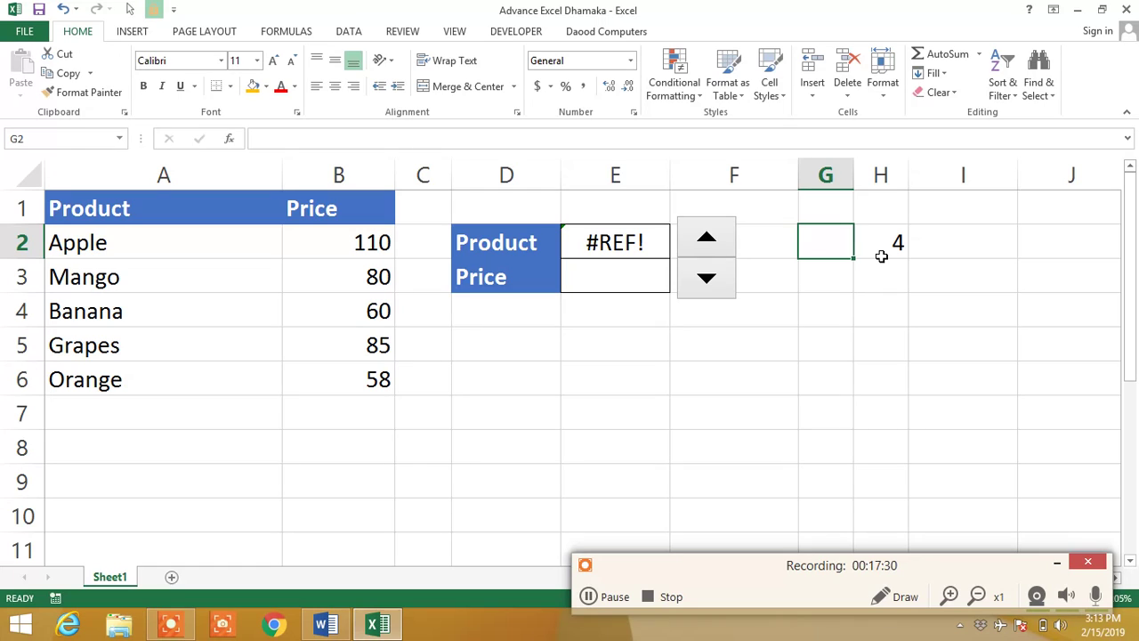
text(B)
key(Return)
key(Up)
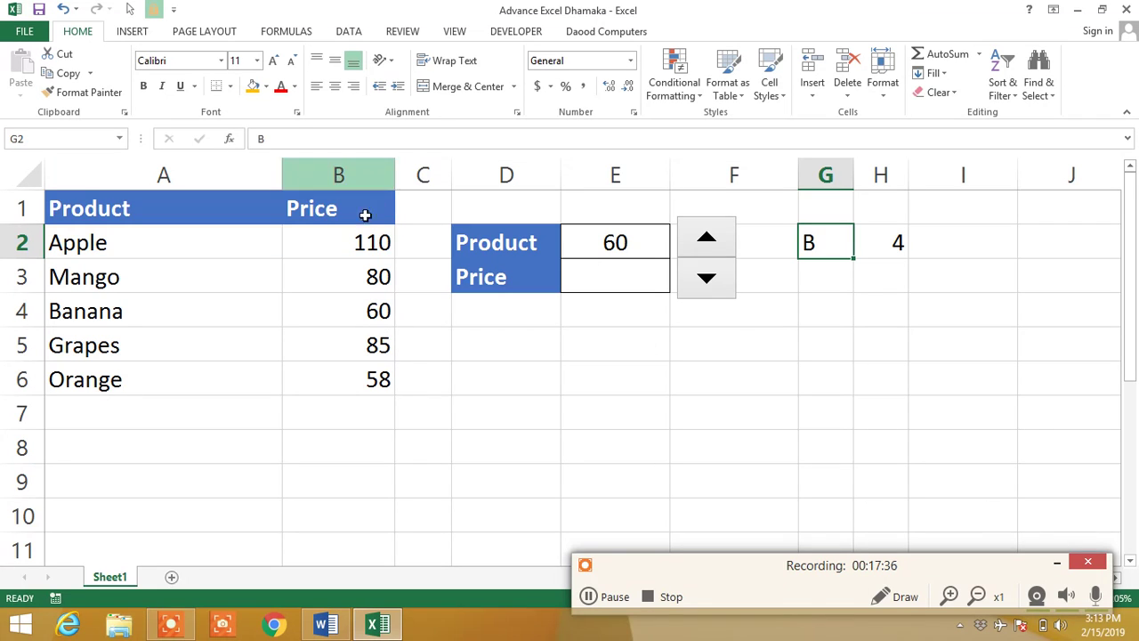
click(372, 242)
click(359, 198)
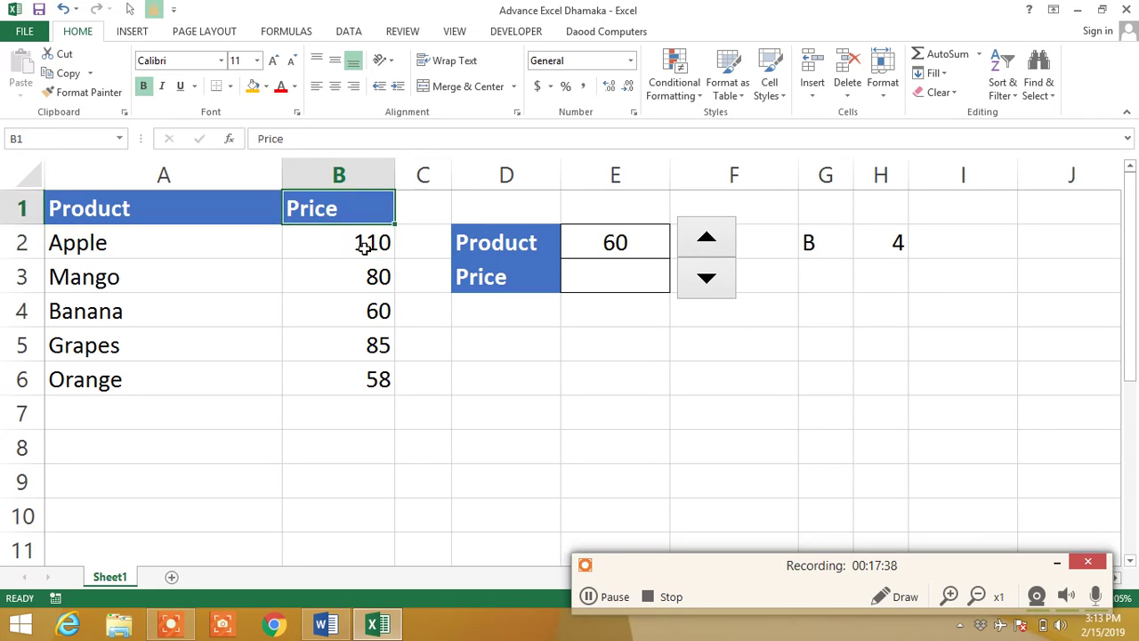
click(369, 277)
click(372, 311)
Put the letter A back into G2 so Product shows Banana at 60
click(656, 249)
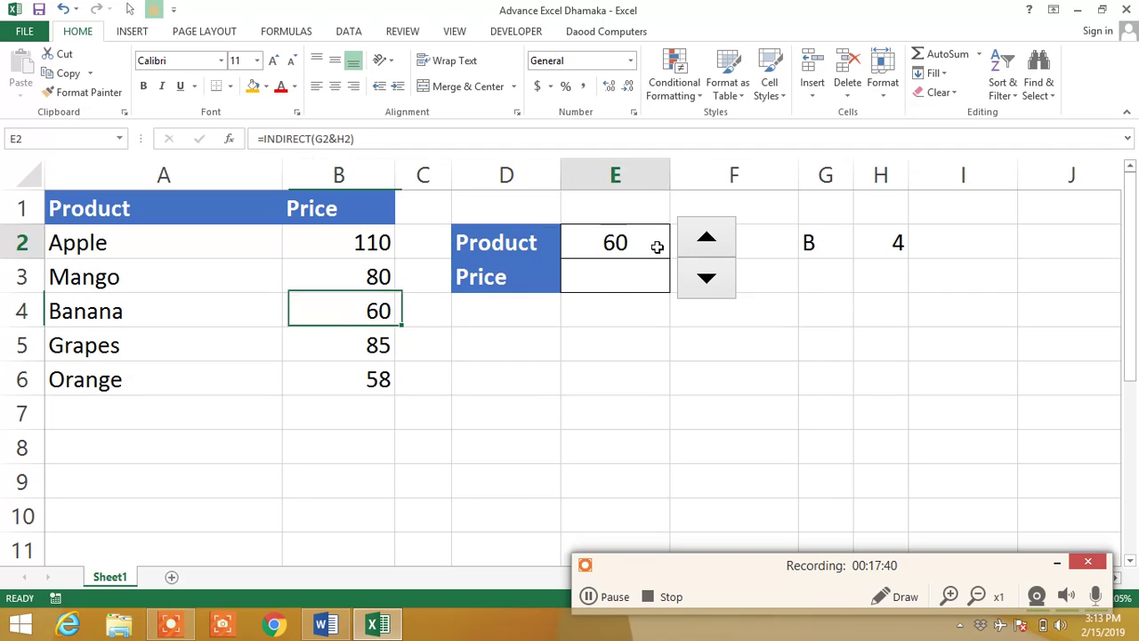
click(830, 248)
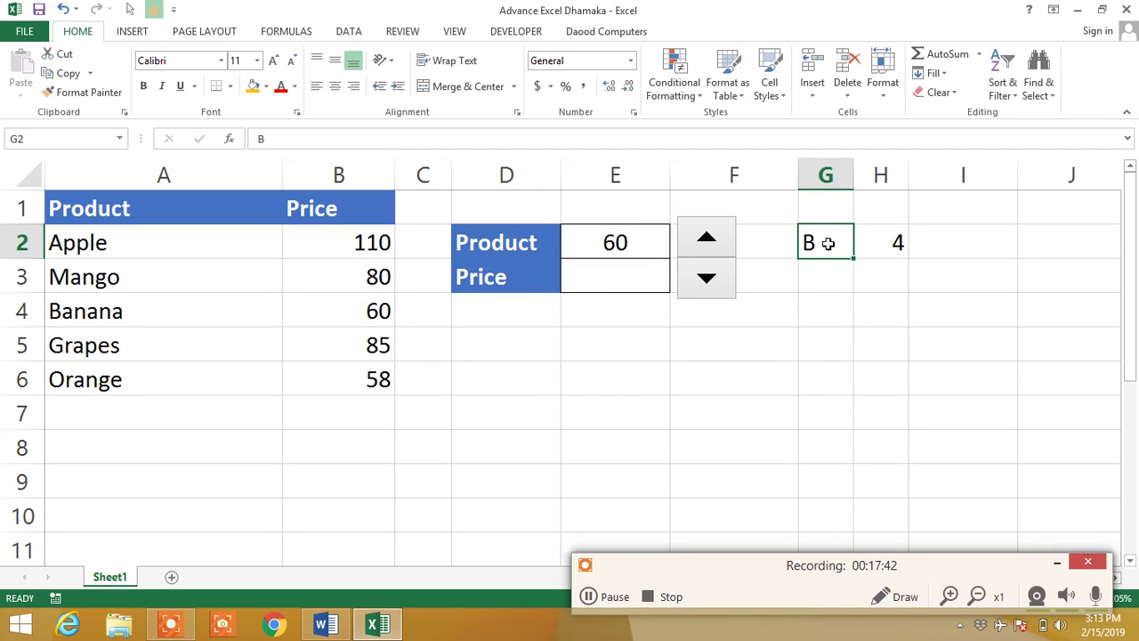
text(A)
key(Return)
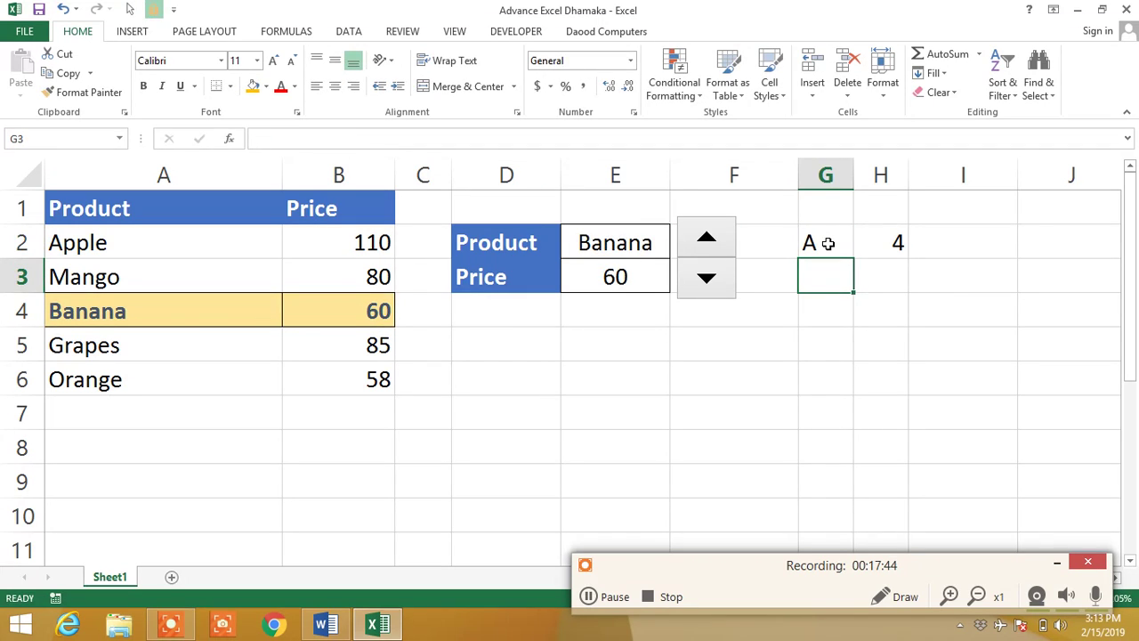
Hide columns G and H from the right-click menu, then select the product list in column A
drag(830, 174, 877, 174)
right_click(868, 175)
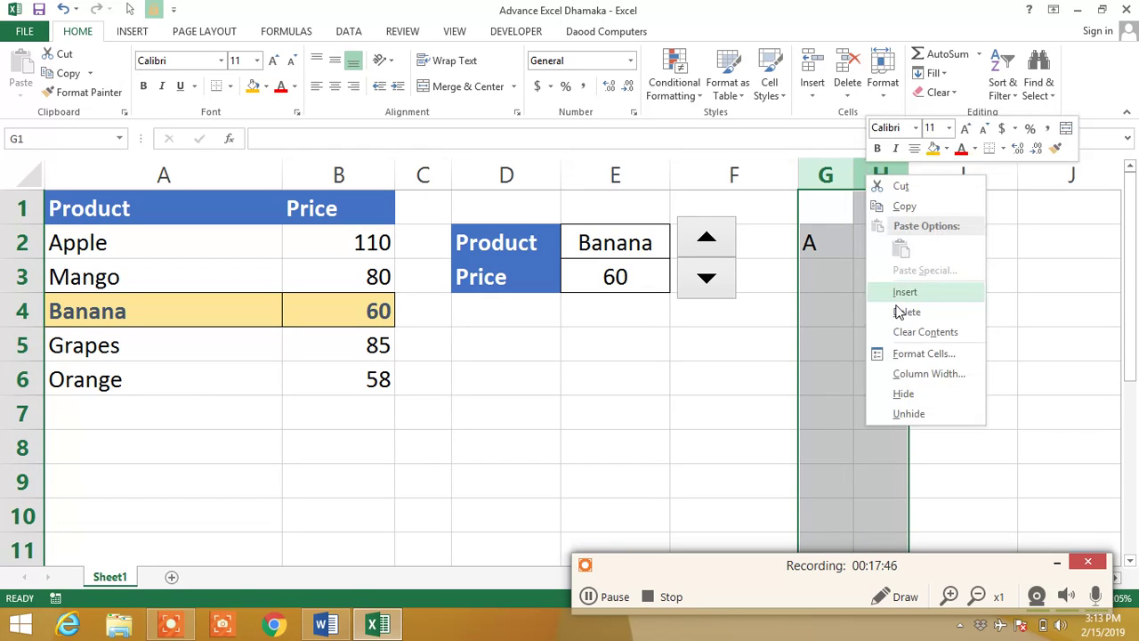
click(903, 394)
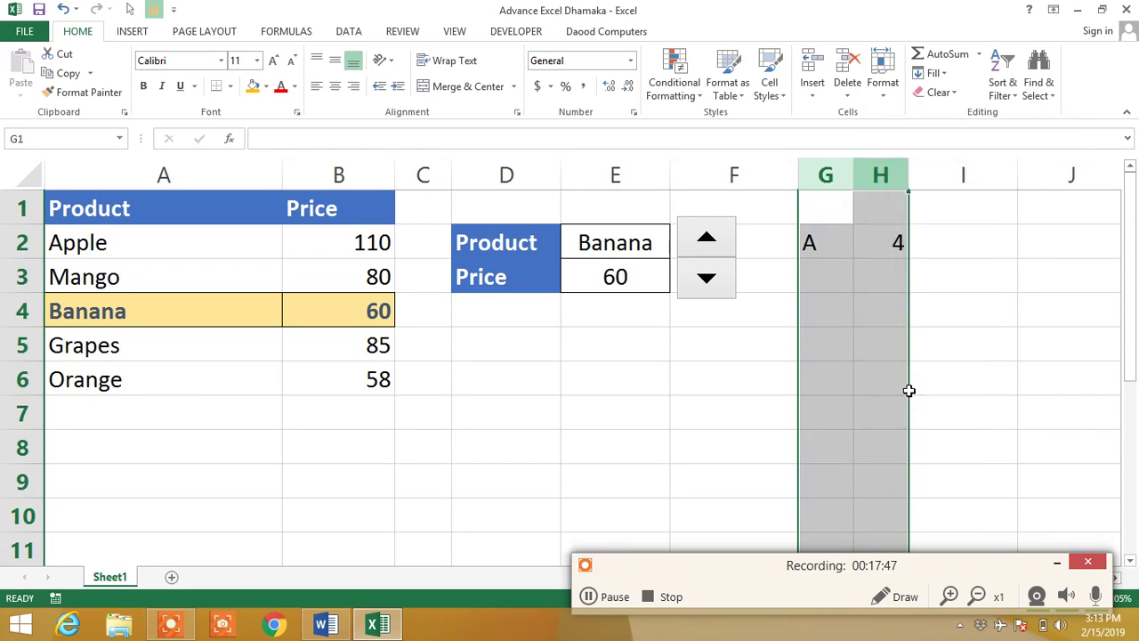
click(779, 338)
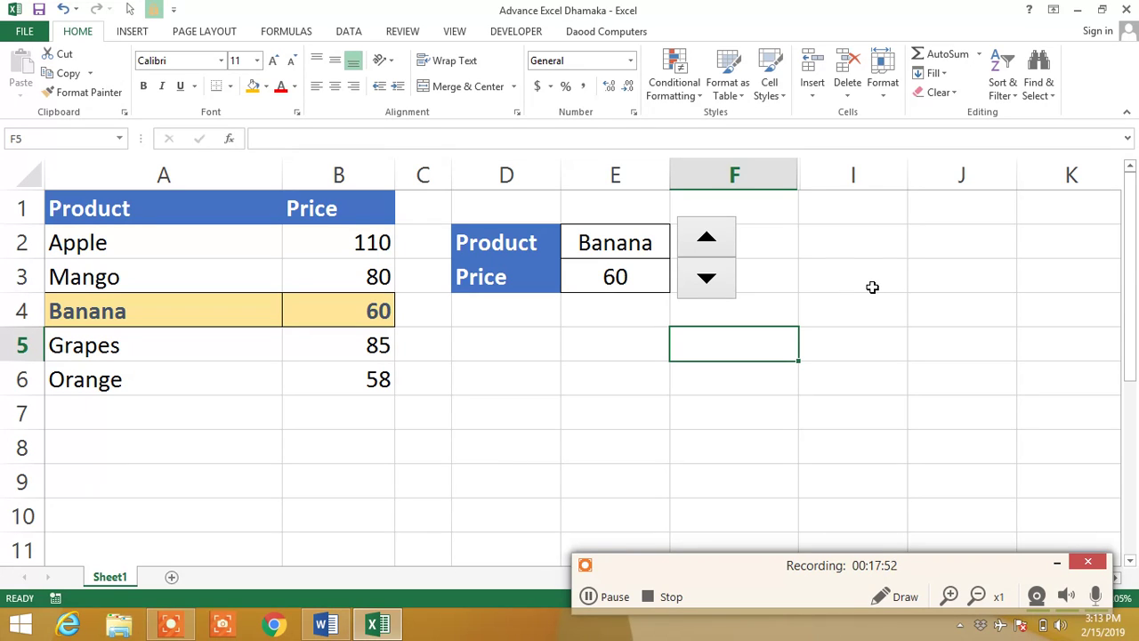
drag(86, 197, 94, 514)
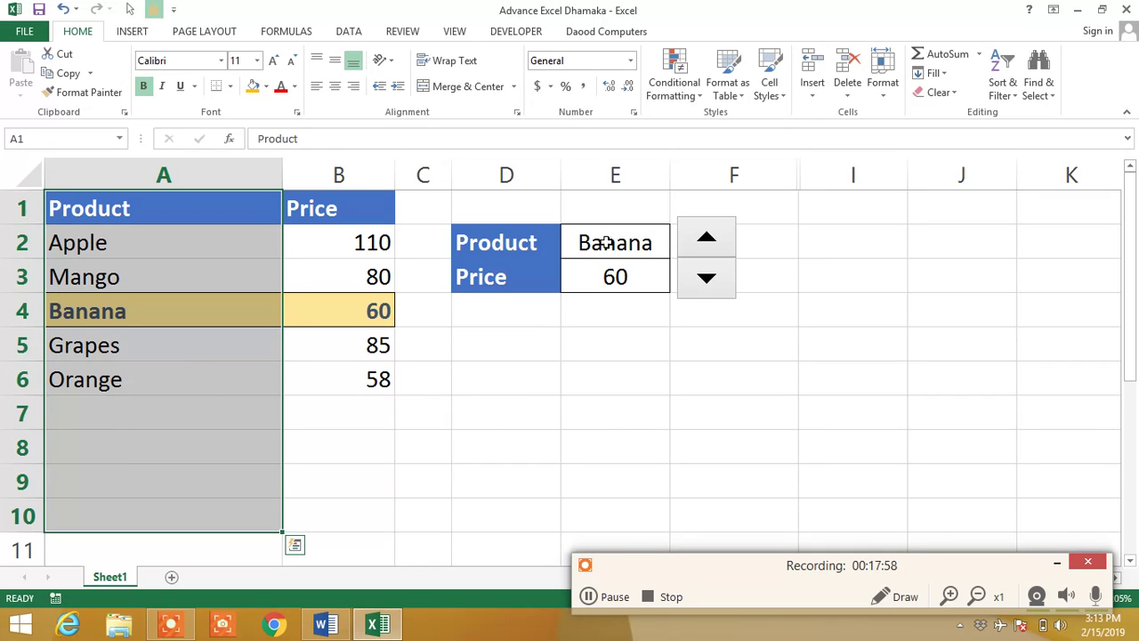
Step the picker down to Orange, then up past Mango onto the header row and dismiss that warning
click(623, 252)
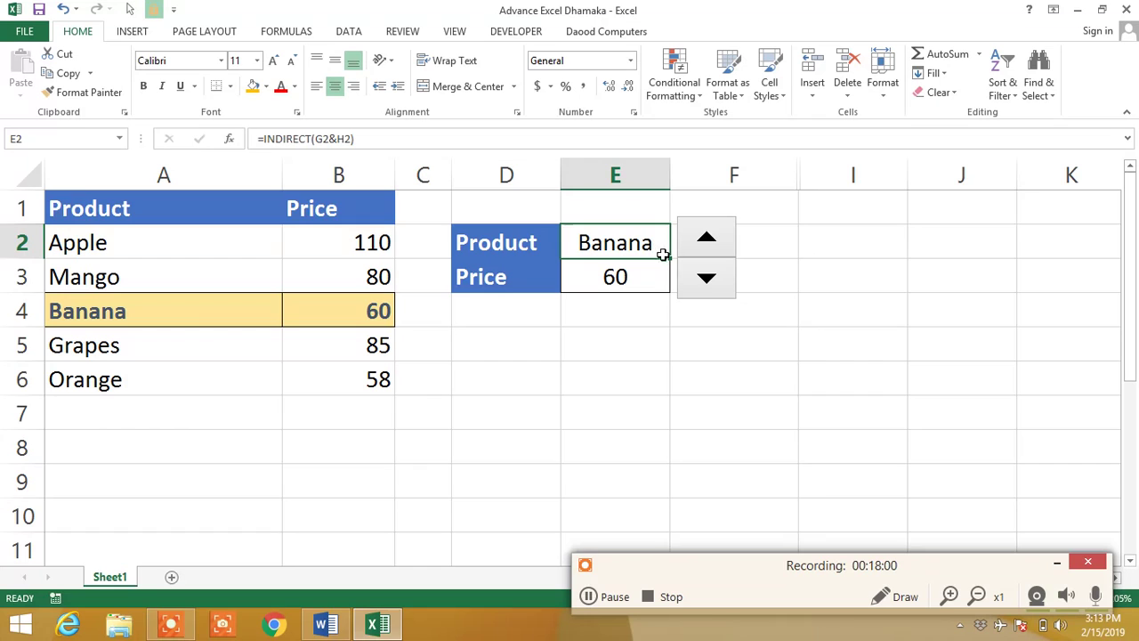
click(706, 274)
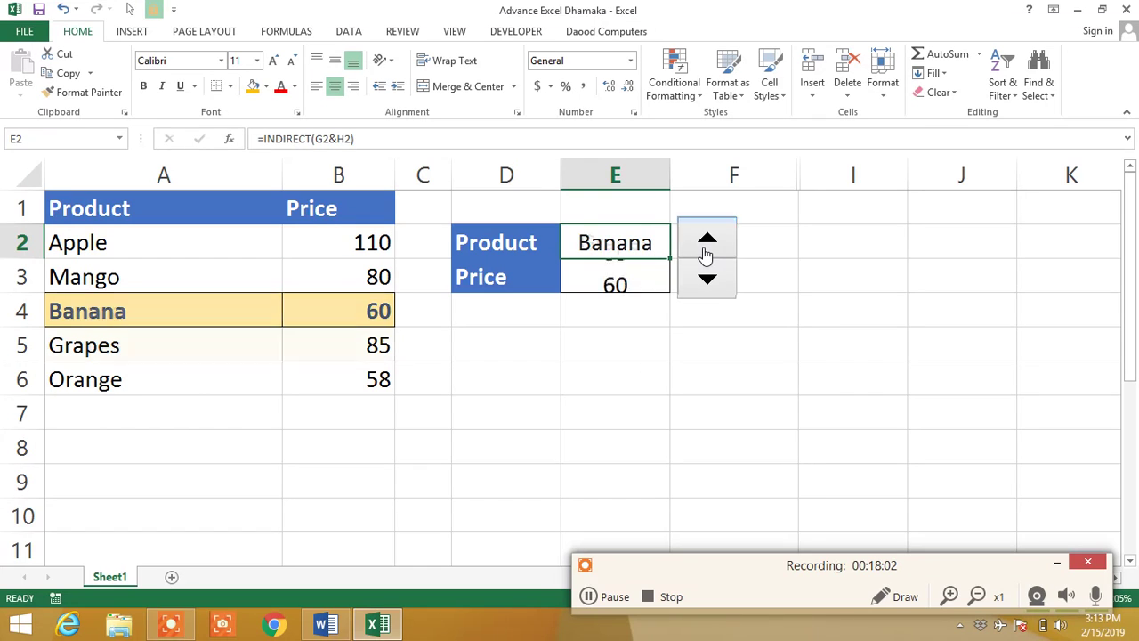
click(706, 274)
click(708, 256)
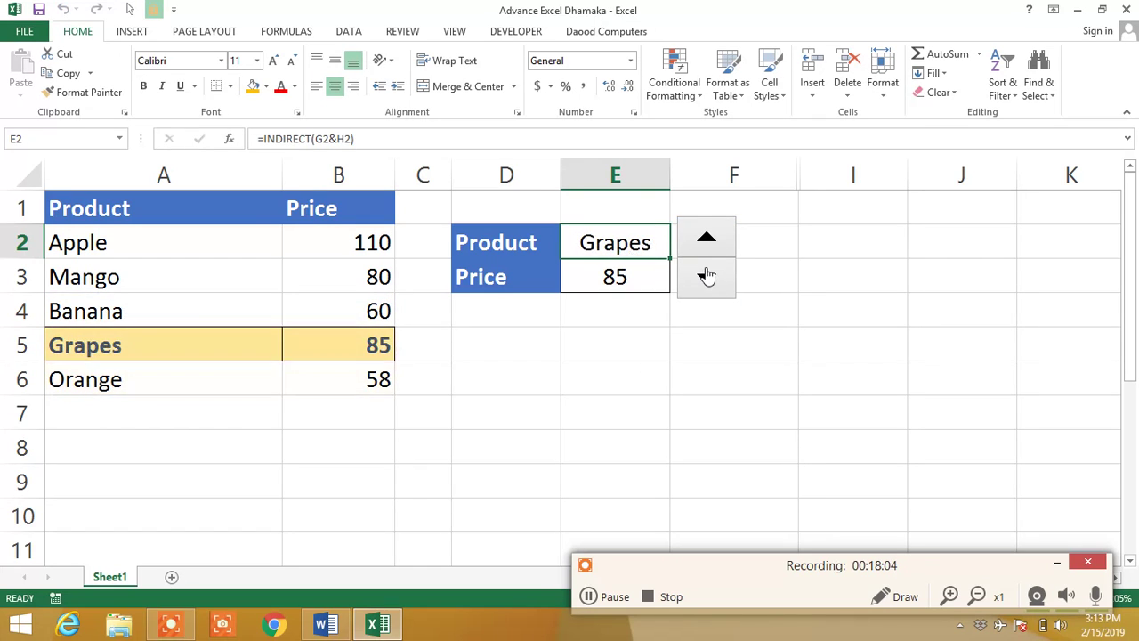
click(709, 256)
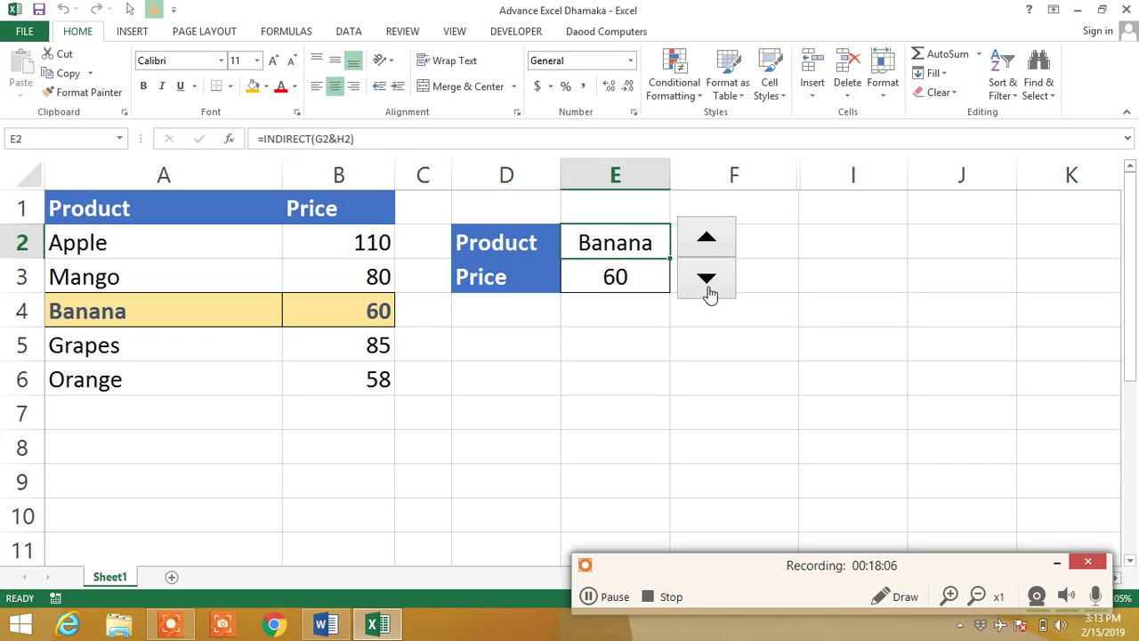
click(707, 282)
click(708, 282)
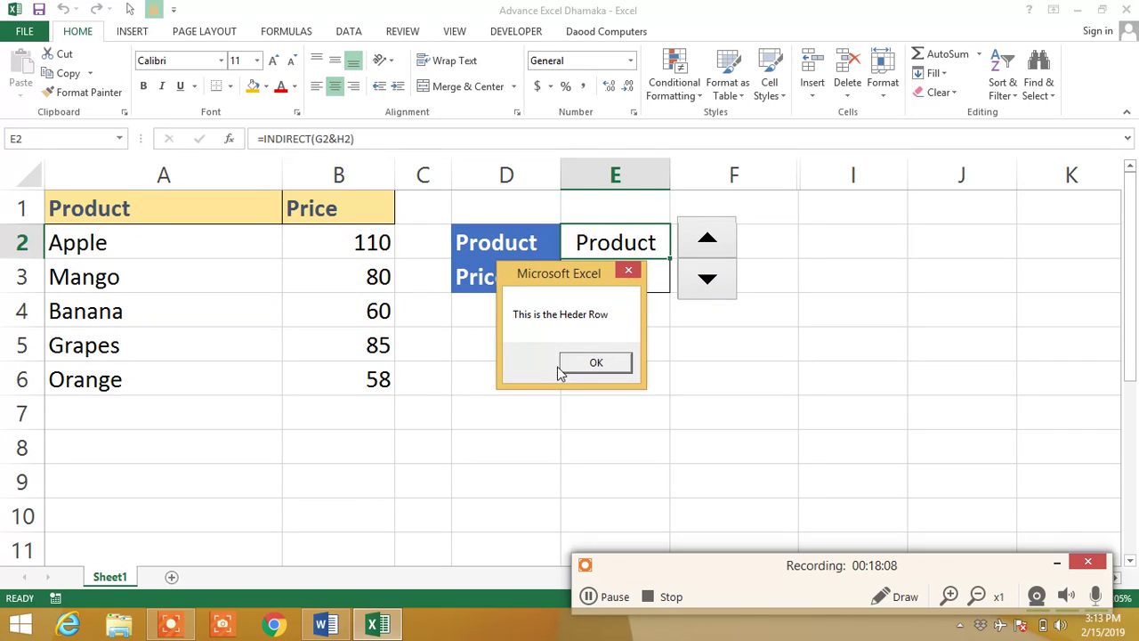
click(596, 362)
Step down past Orange to trigger the End of Data warning, dismiss it, and select A7
click(720, 236)
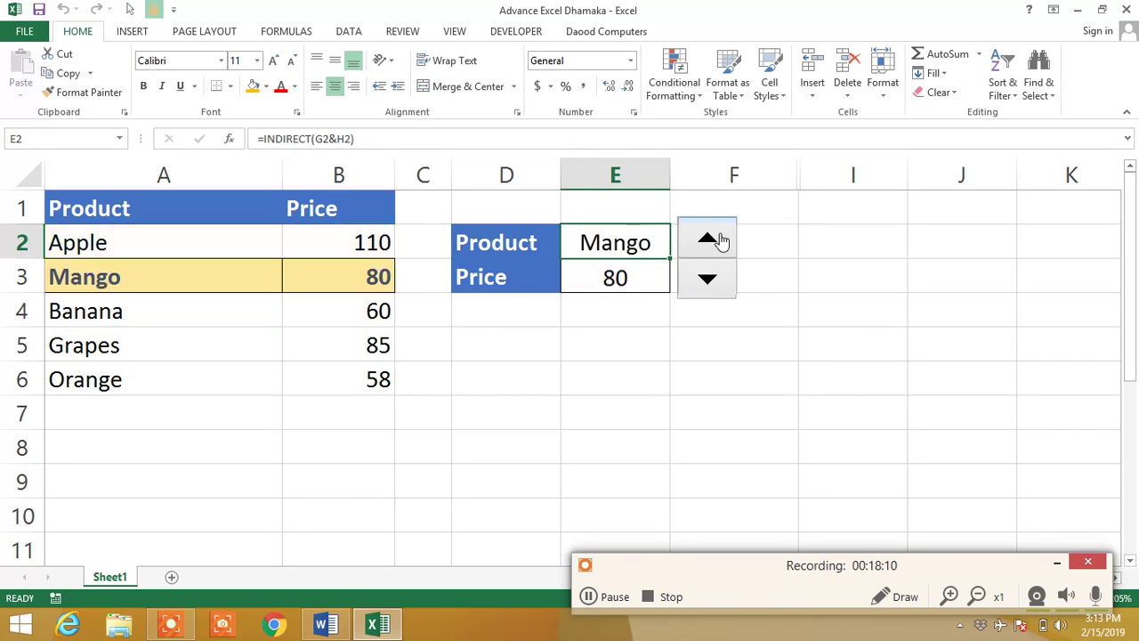
click(721, 241)
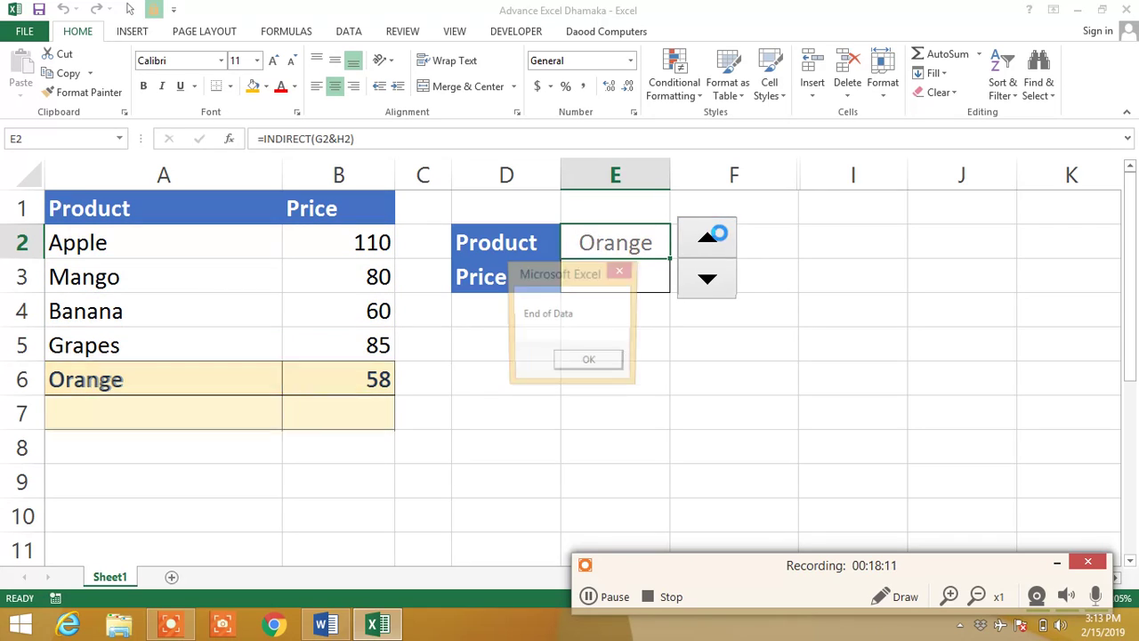
click(589, 363)
click(188, 404)
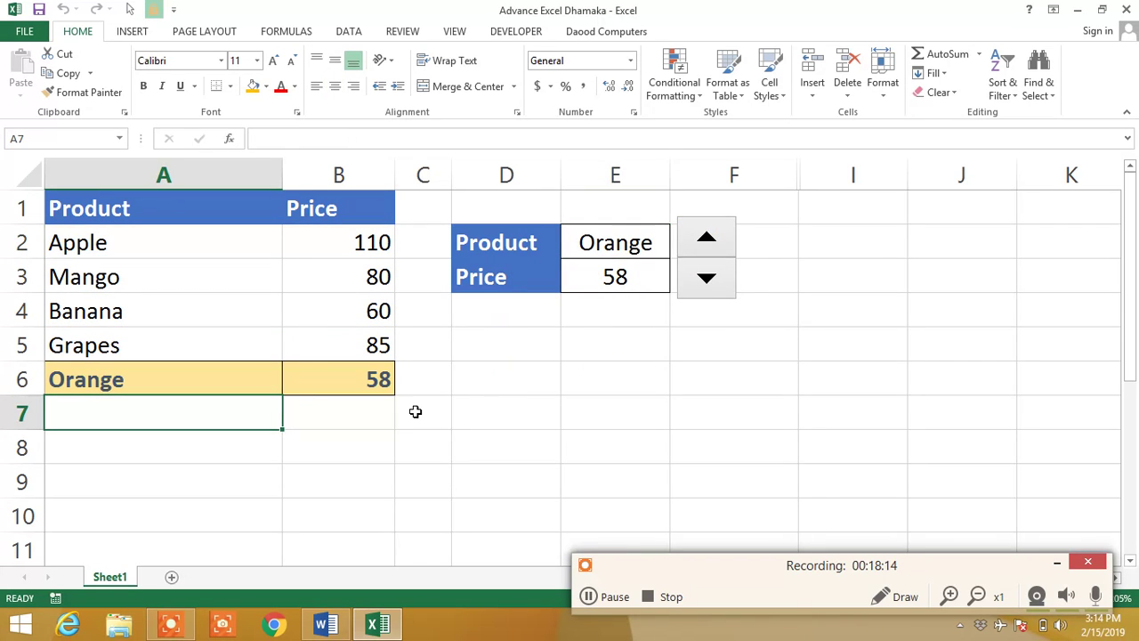
Enter the new product Guawa in A7 with price 70 in B7
text(Guag)
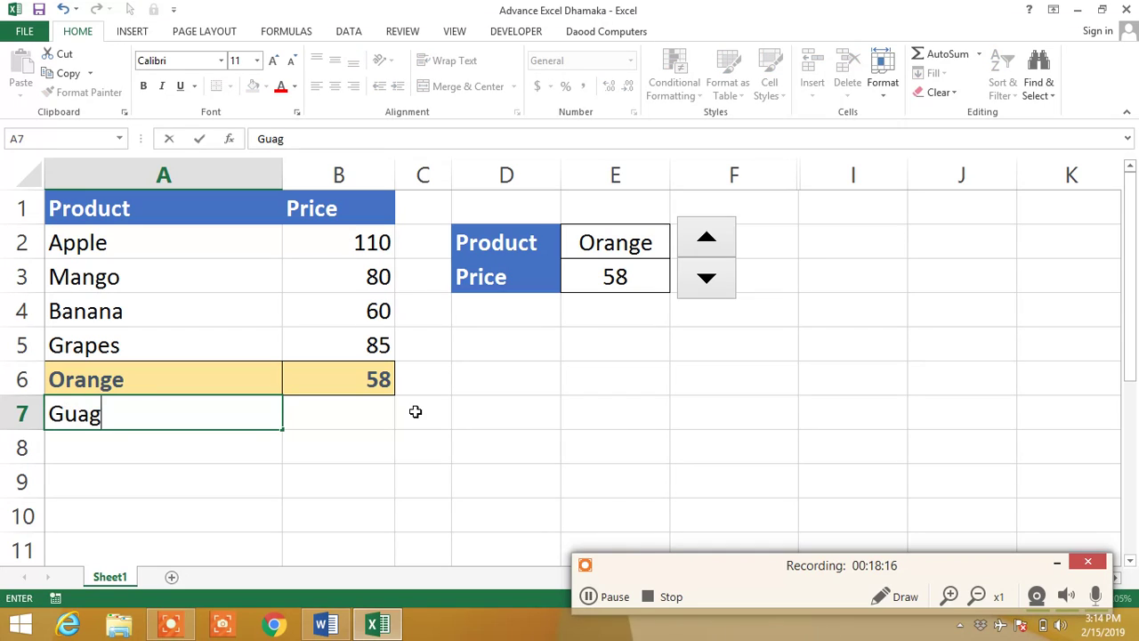
key(BackSpace)
text(w)
key(BackSpace)
text(wa)
key(Return)
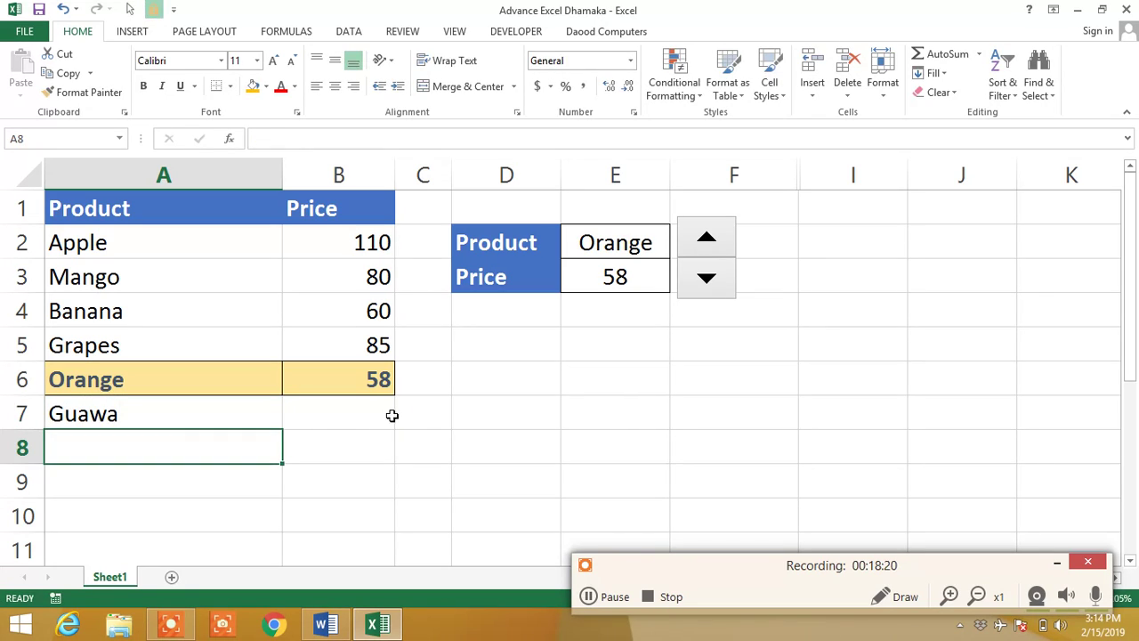
click(391, 415)
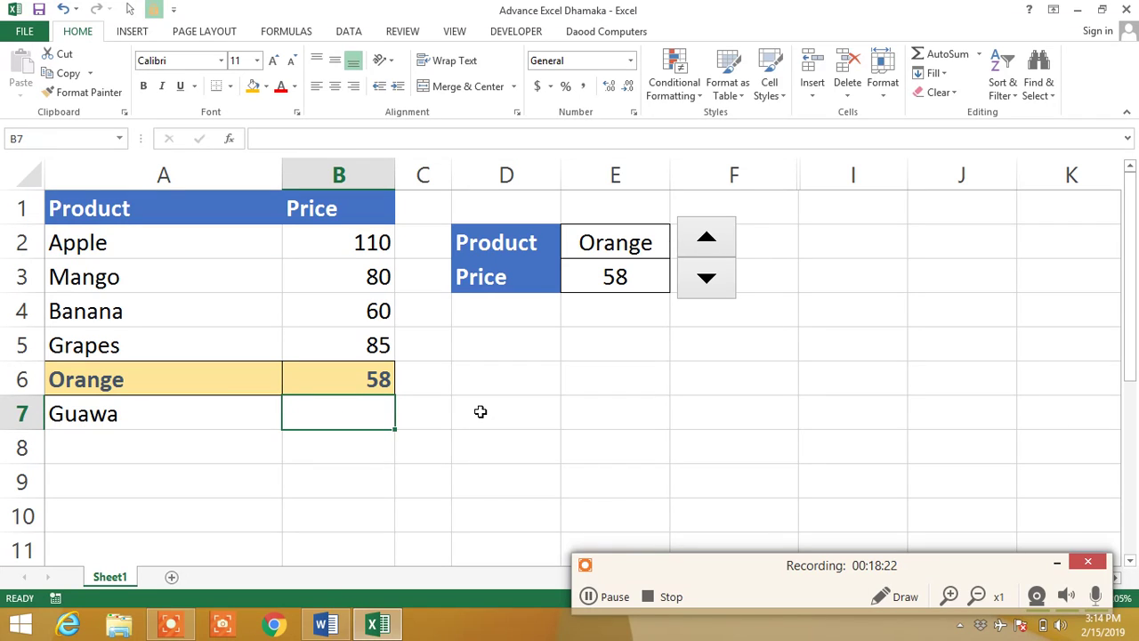
text(70)
key(Return)
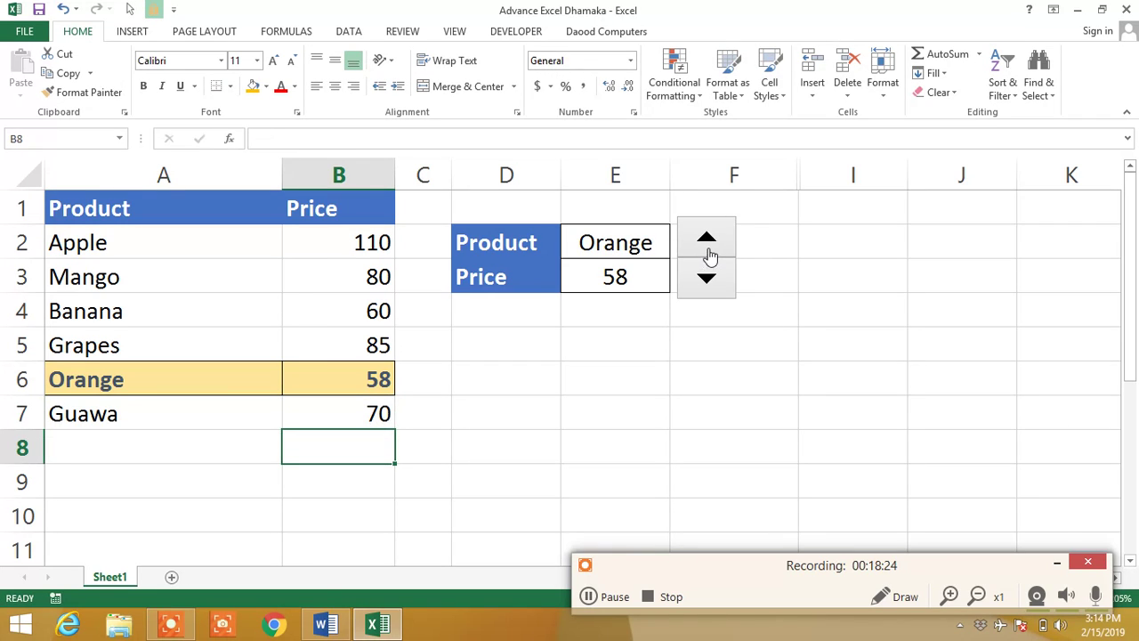
Step the picker to Guawa, past it to the End of Data warning, then back to Orange
click(709, 253)
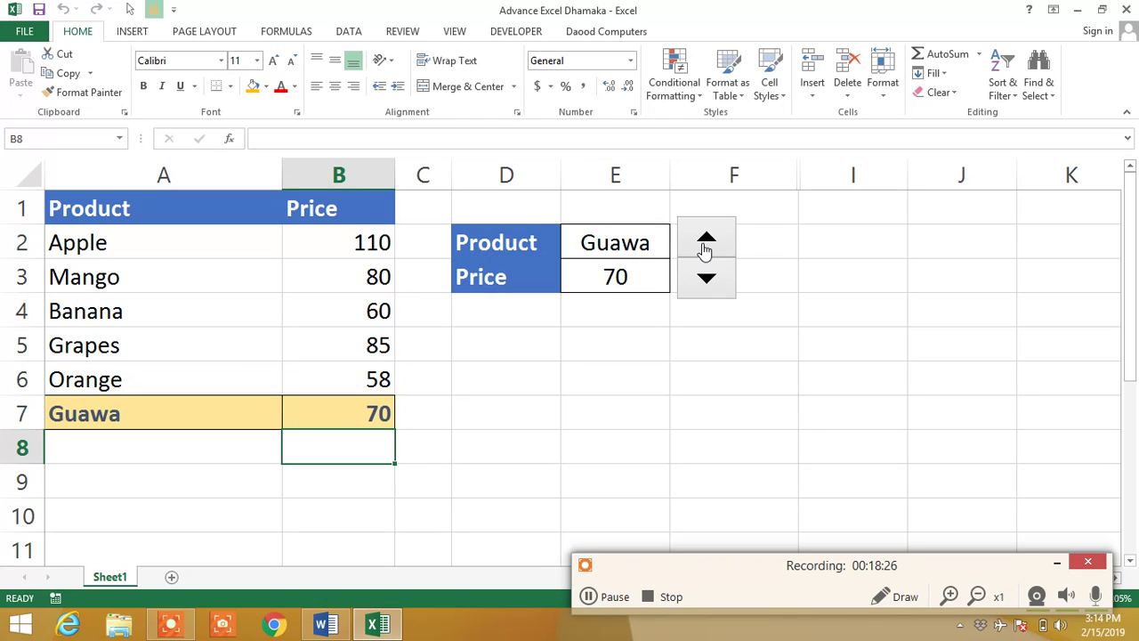
click(704, 241)
click(588, 363)
click(732, 276)
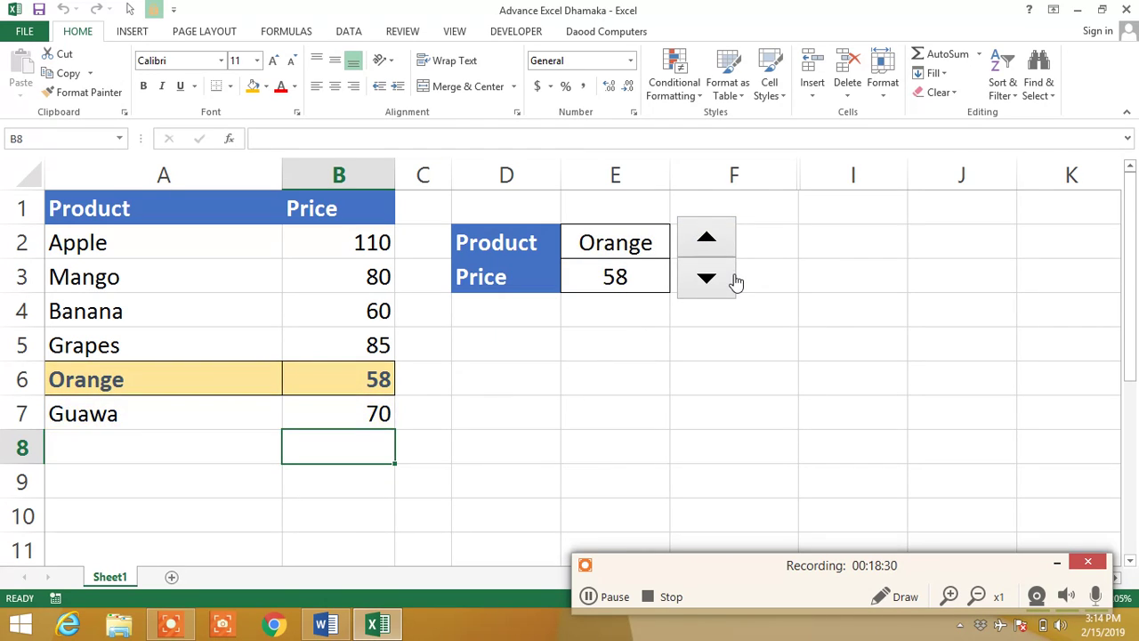